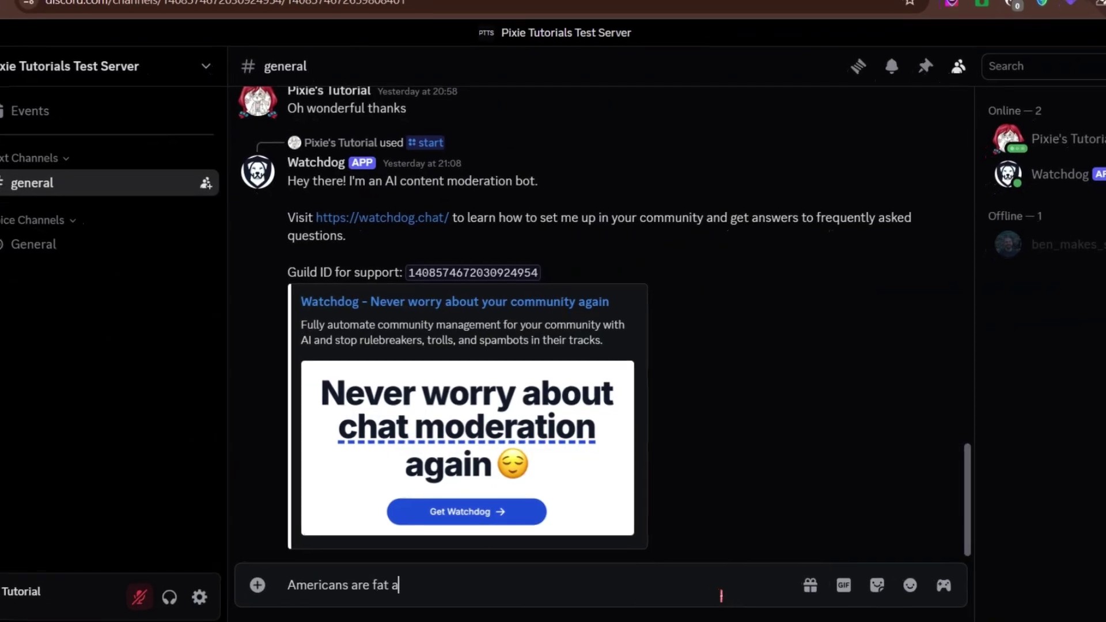
Post a discriminatory test message in #general and begin typing the /watch command
text(joking)
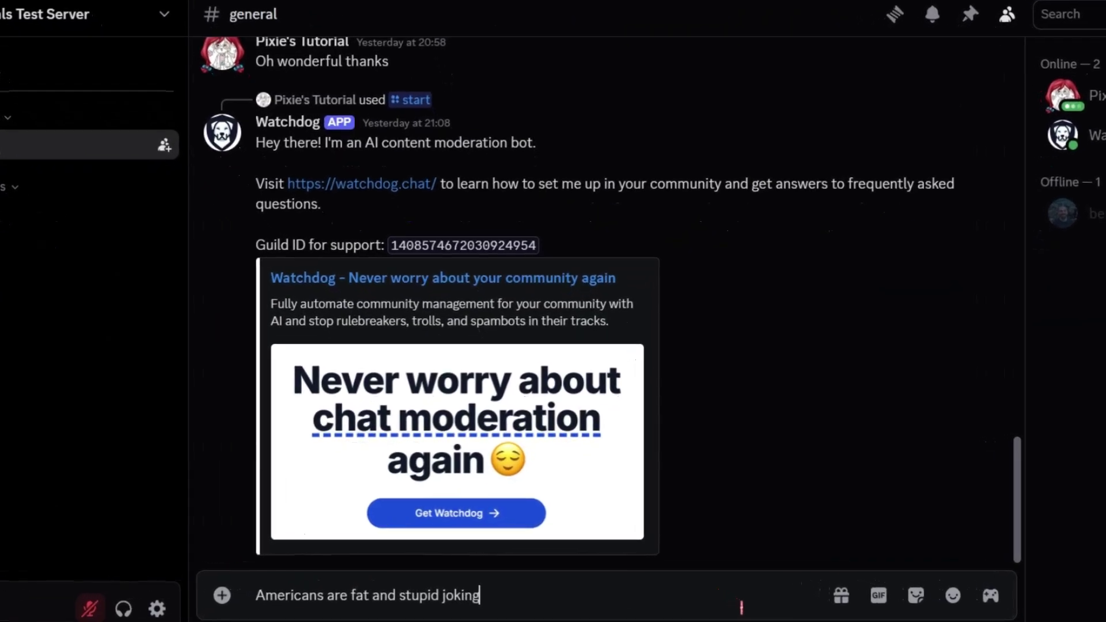
key(Return)
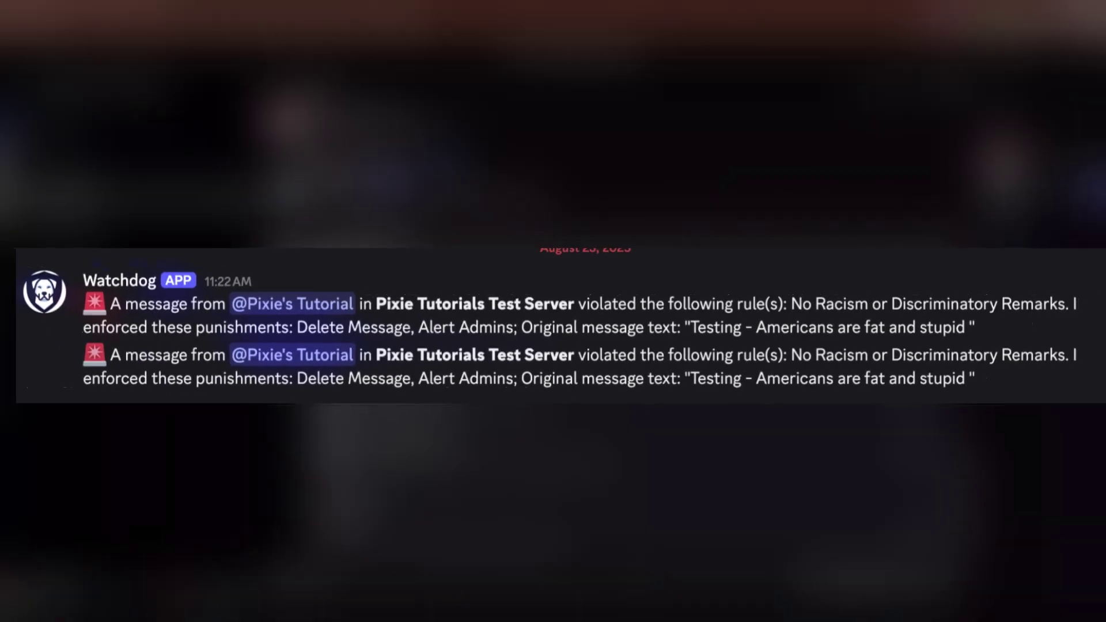
text(/wa)
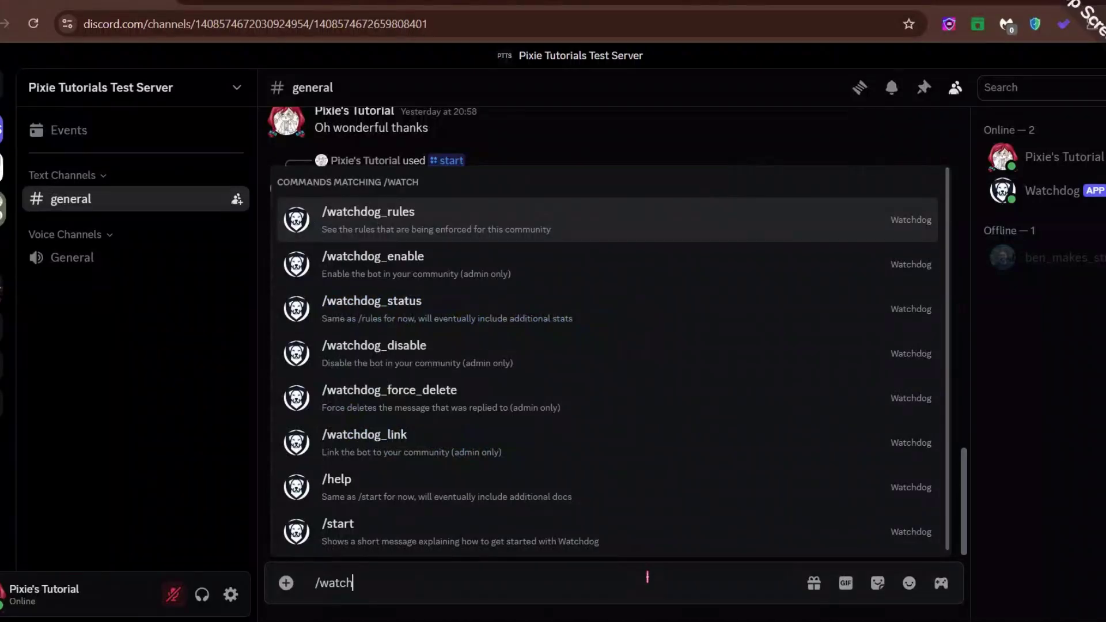
text(tch)
Run /watchdog_rules so Watchdog lists its enforced rules, and glance at the bot's profile
click(474, 224)
key(Return)
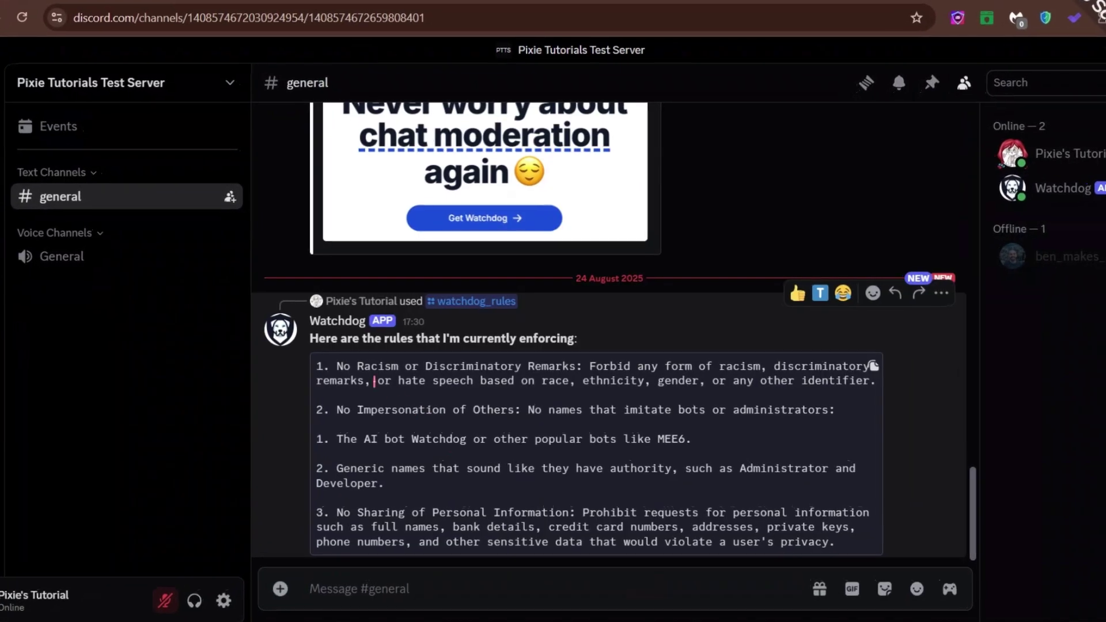
drag(333, 366, 864, 569)
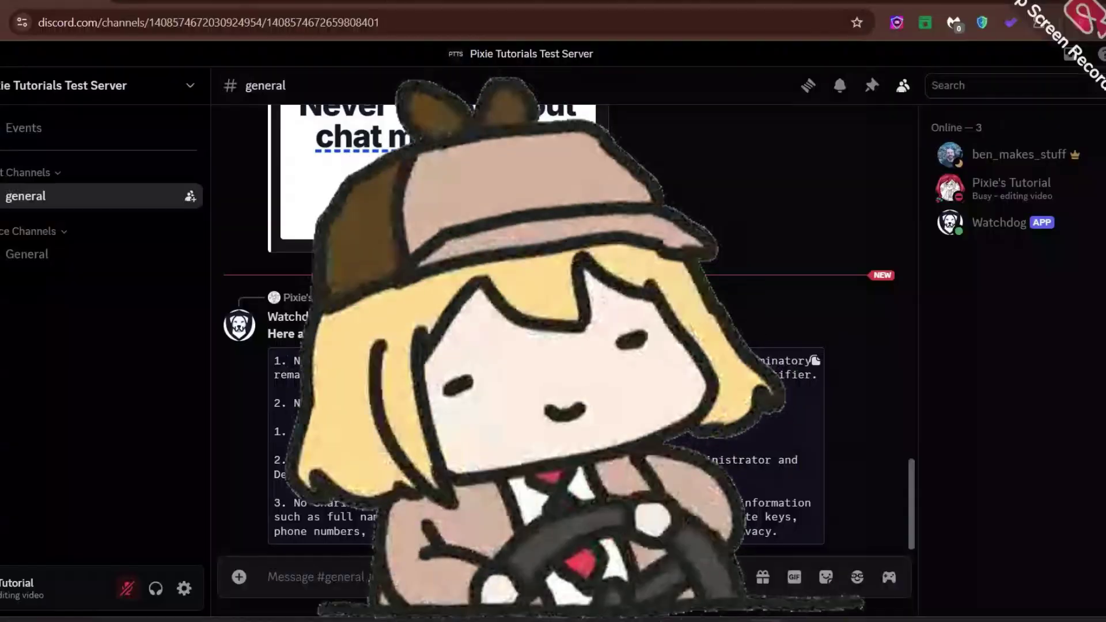
drag(294, 360, 700, 507)
click(294, 317)
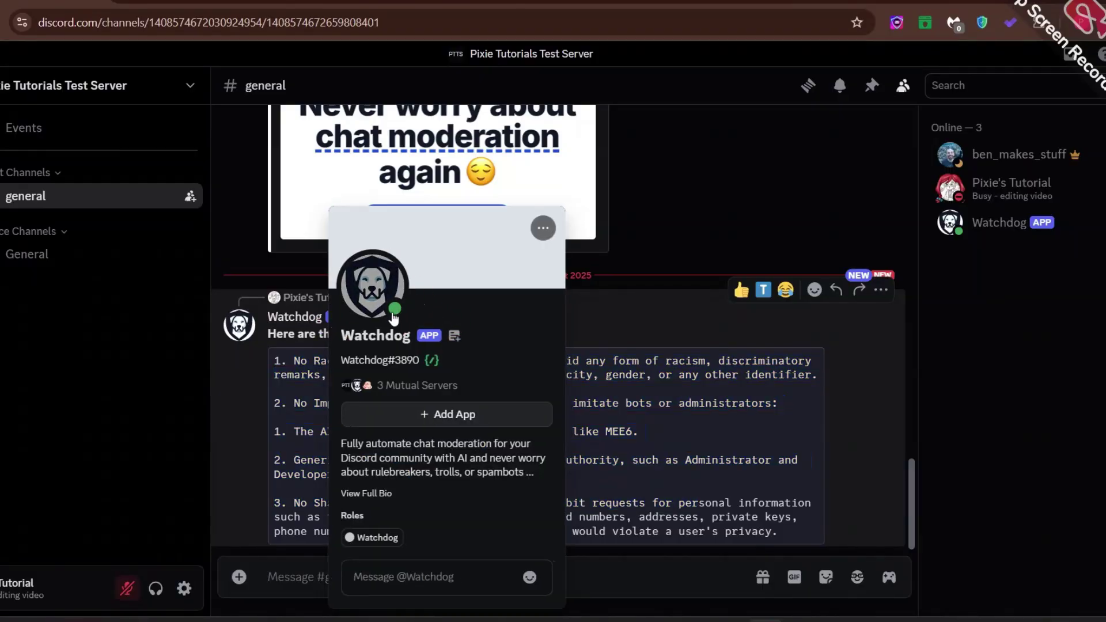
key(Escape)
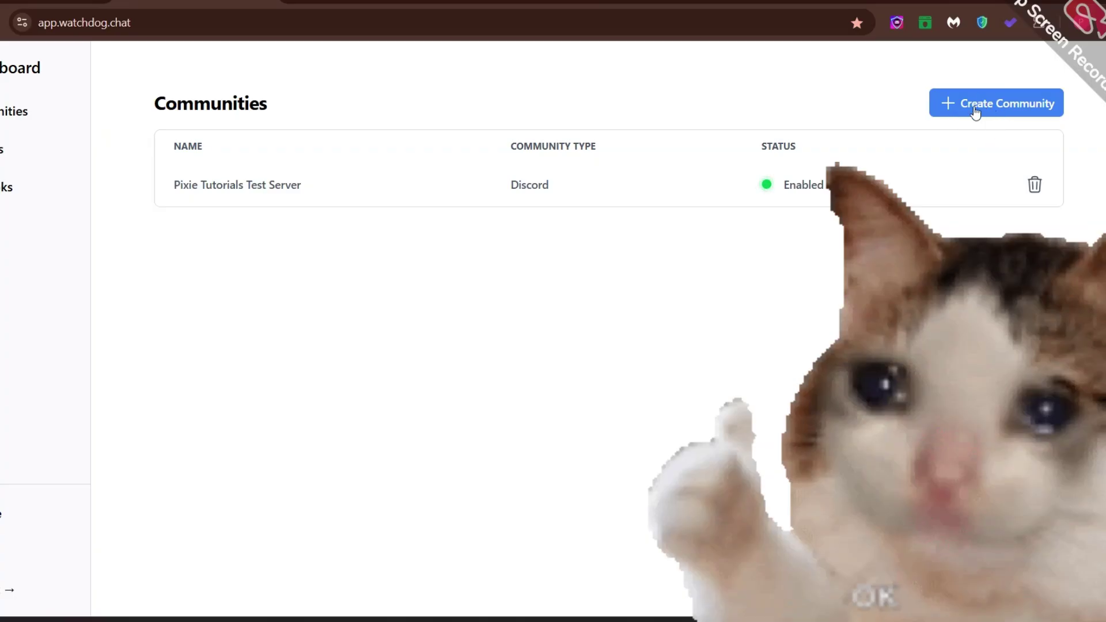
Open Pixie Tutorials Test Server and edit its No Racism or Discriminatory Remarks rule
click(598, 202)
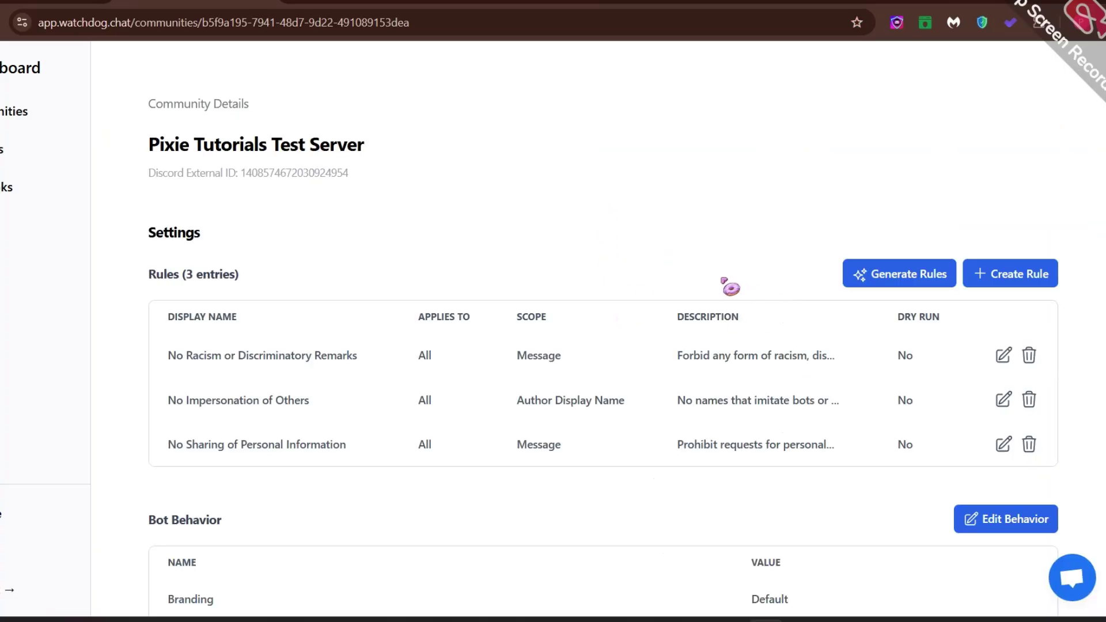
drag(164, 357, 361, 365)
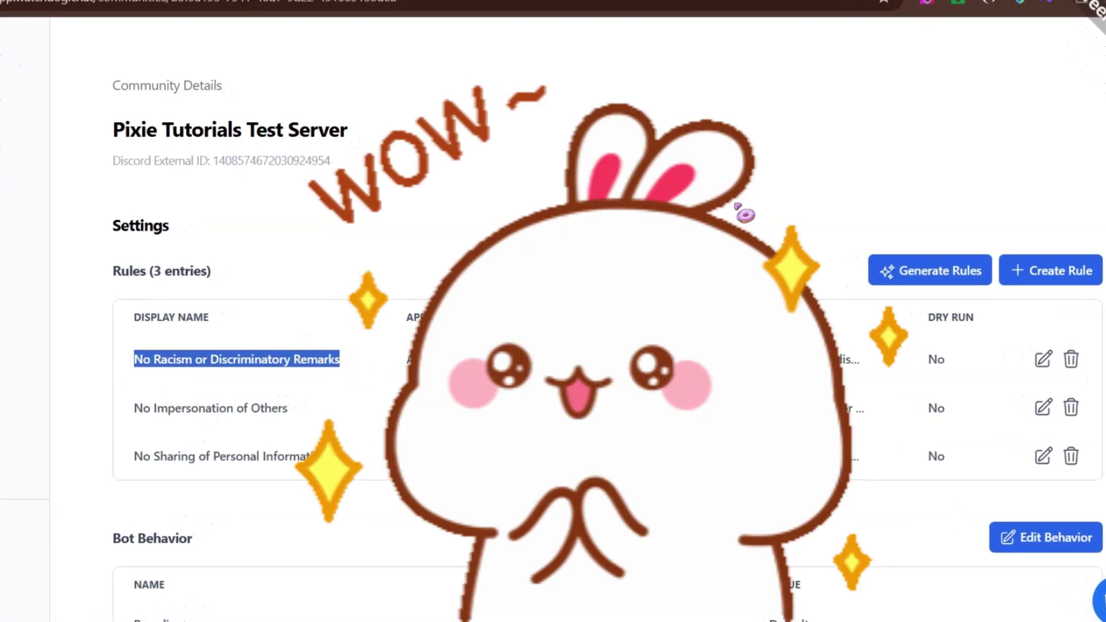
click(691, 216)
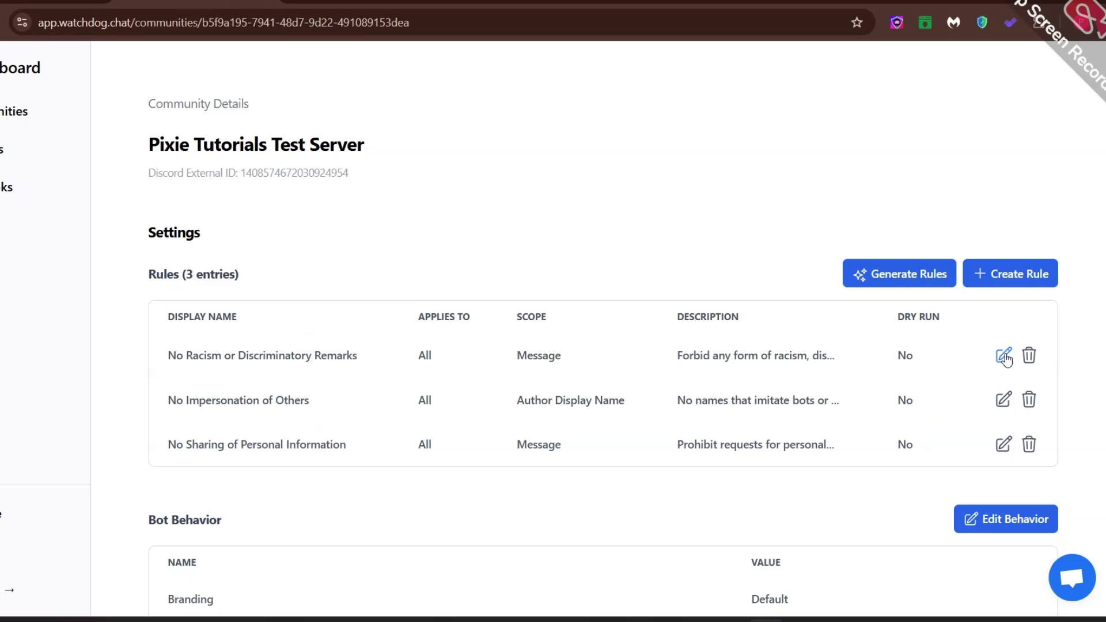
click(1003, 356)
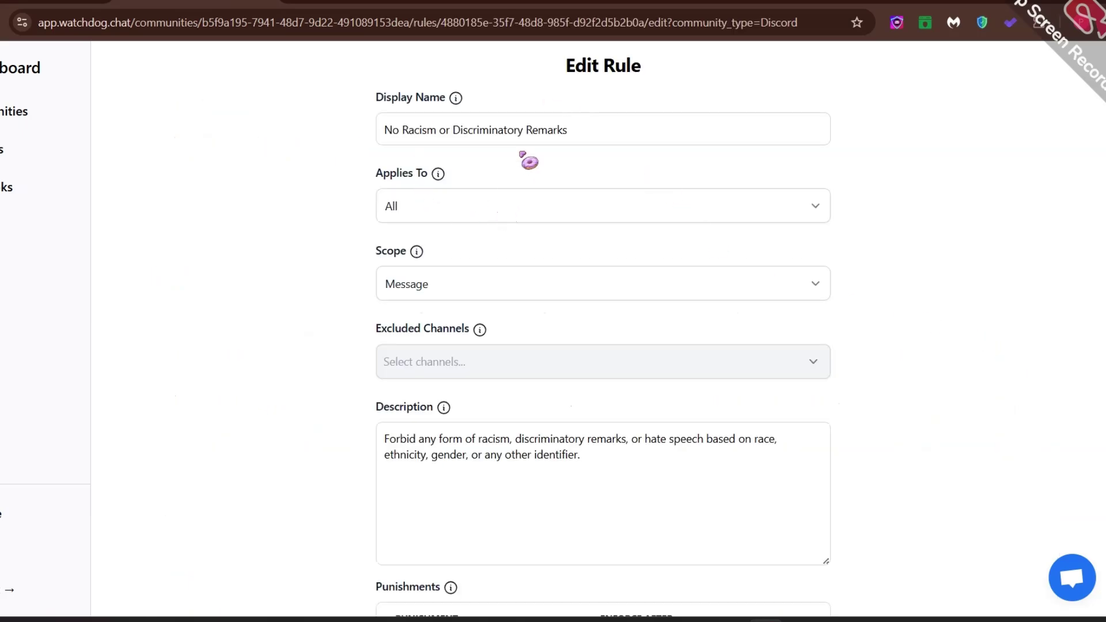
Review the rule's Applies To setting and its help, keeping it at All
drag(571, 131, 391, 133)
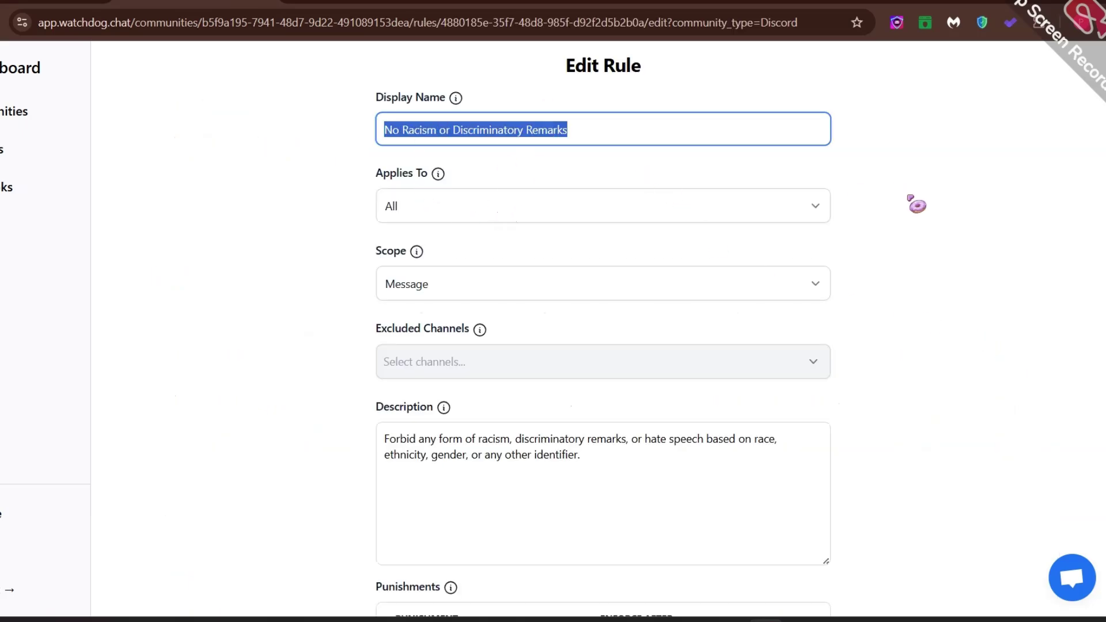
click(847, 211)
click(800, 207)
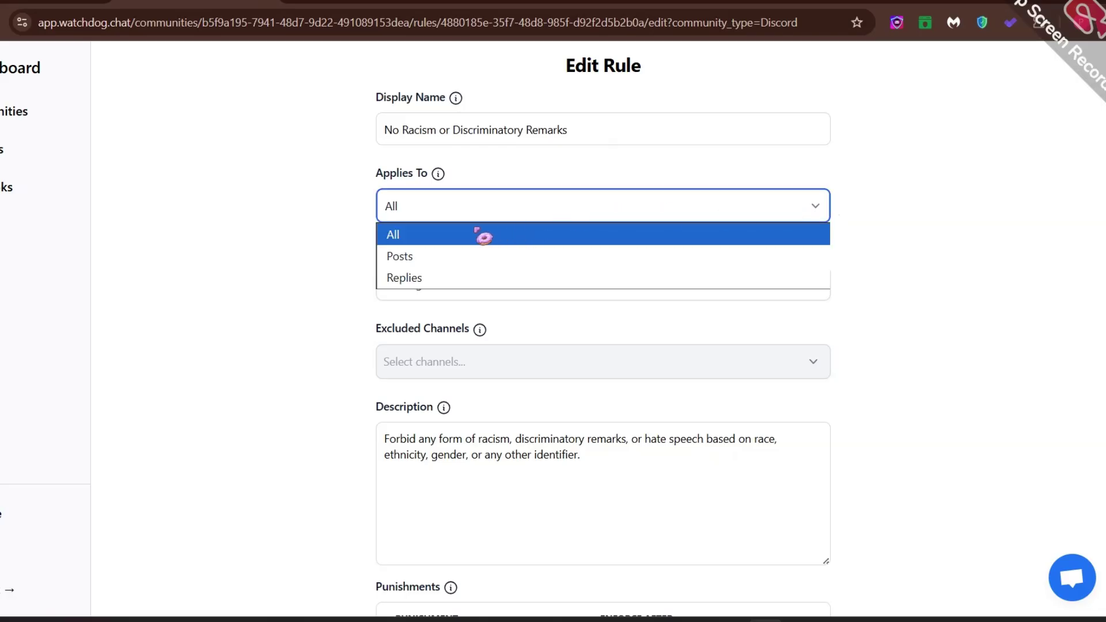
click(438, 174)
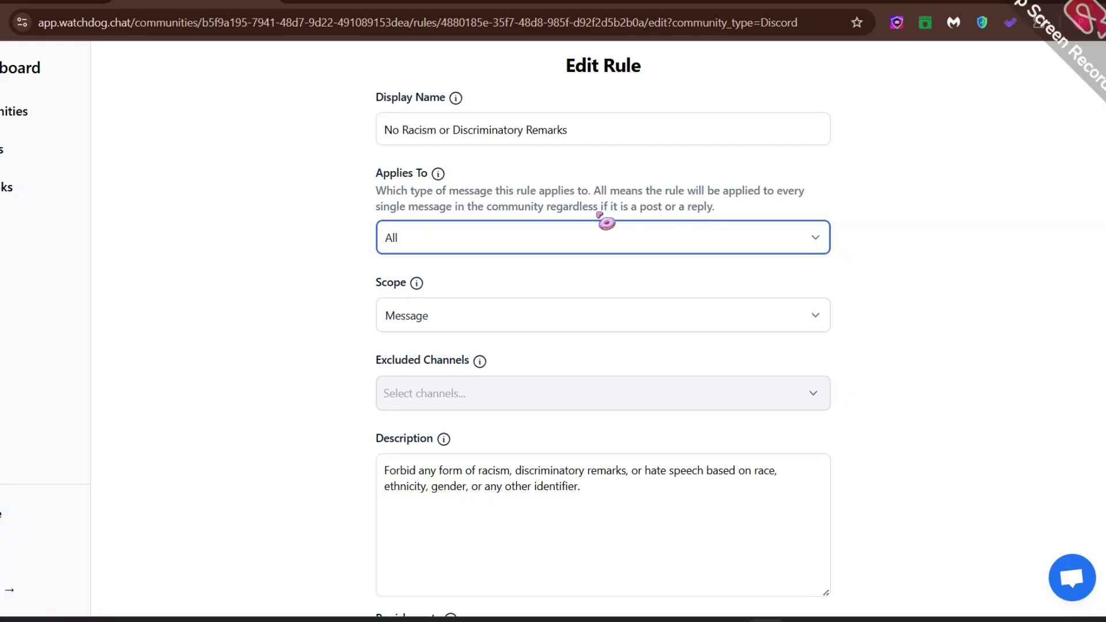
click(573, 243)
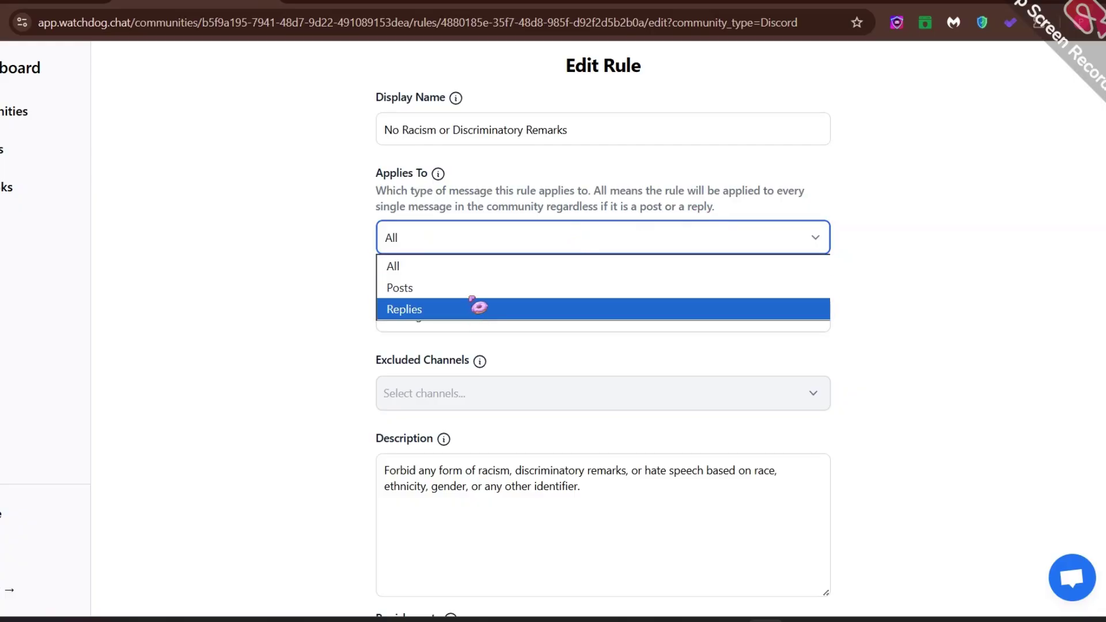
click(321, 238)
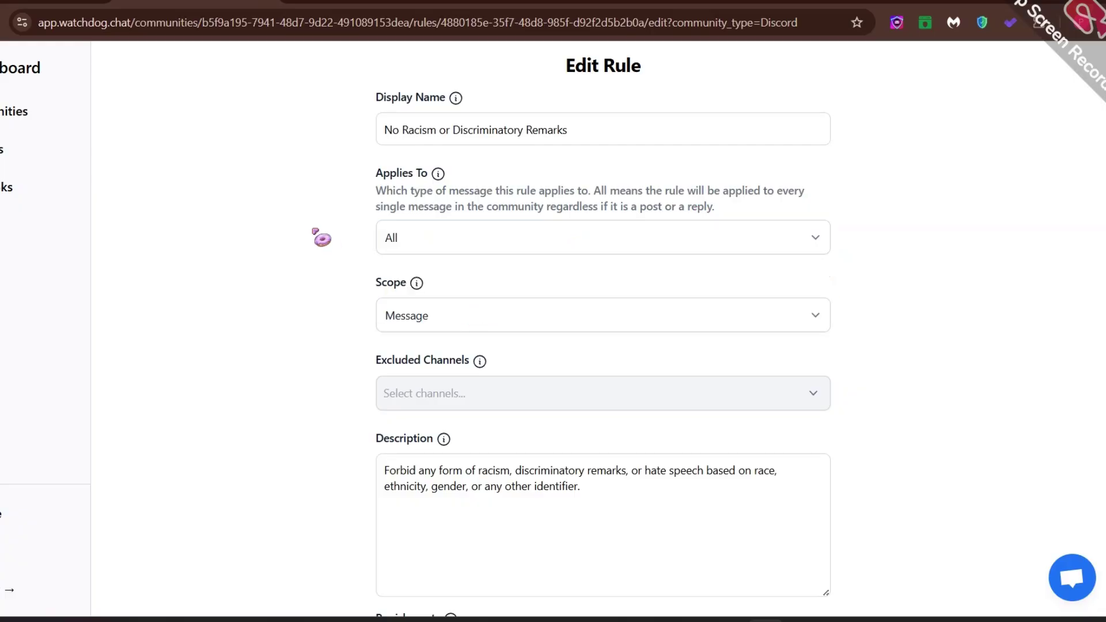
Review the Scope setting and its explanation, keeping it at Message
click(416, 285)
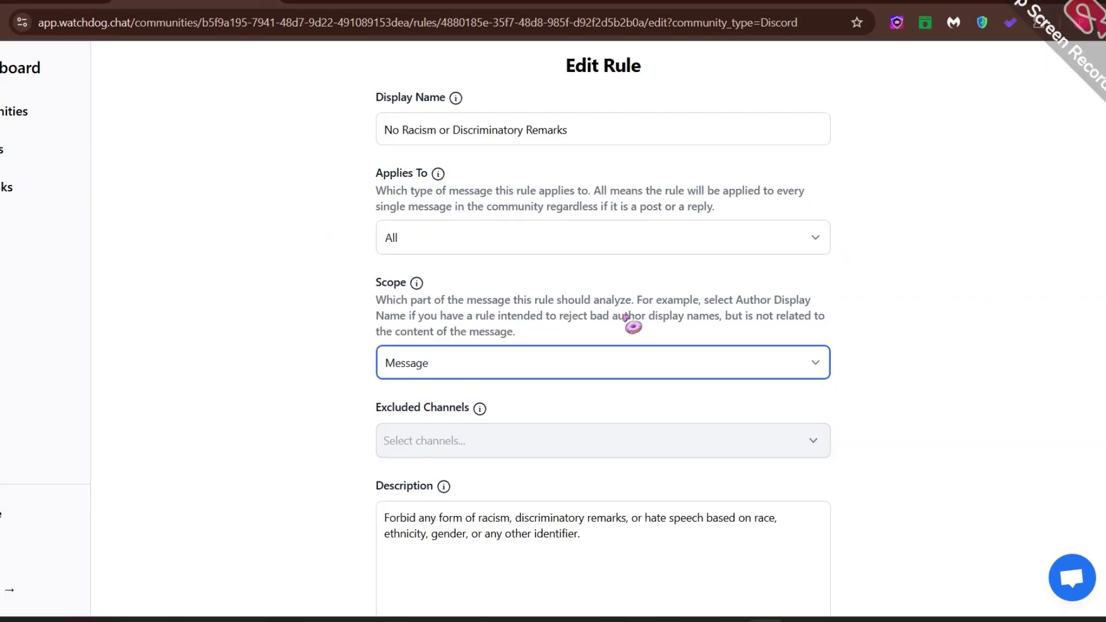
click(565, 367)
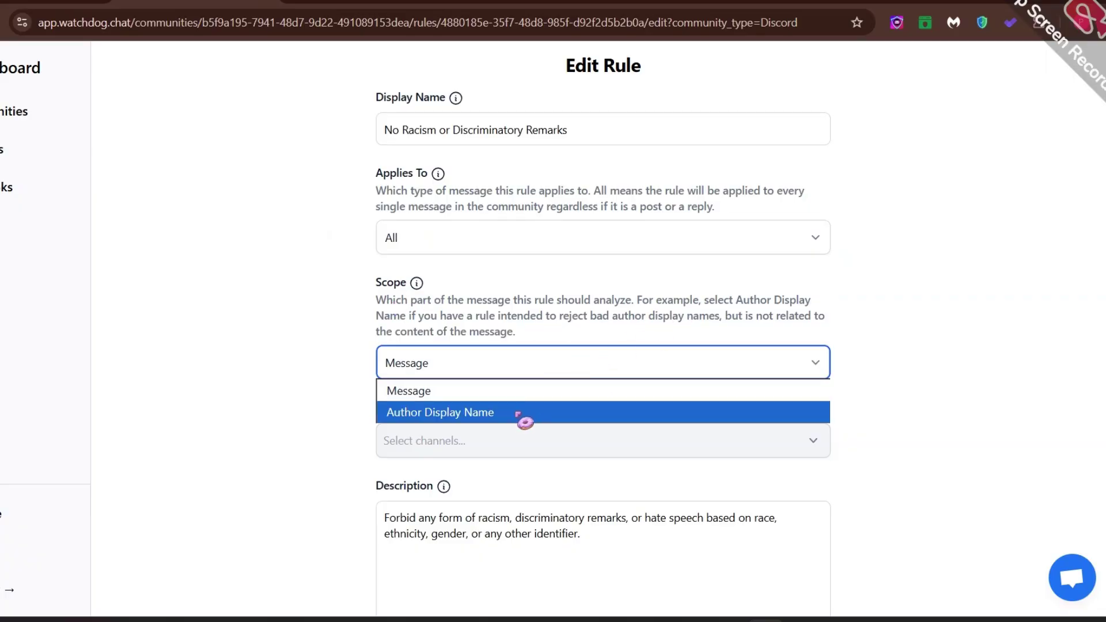
click(906, 367)
click(416, 283)
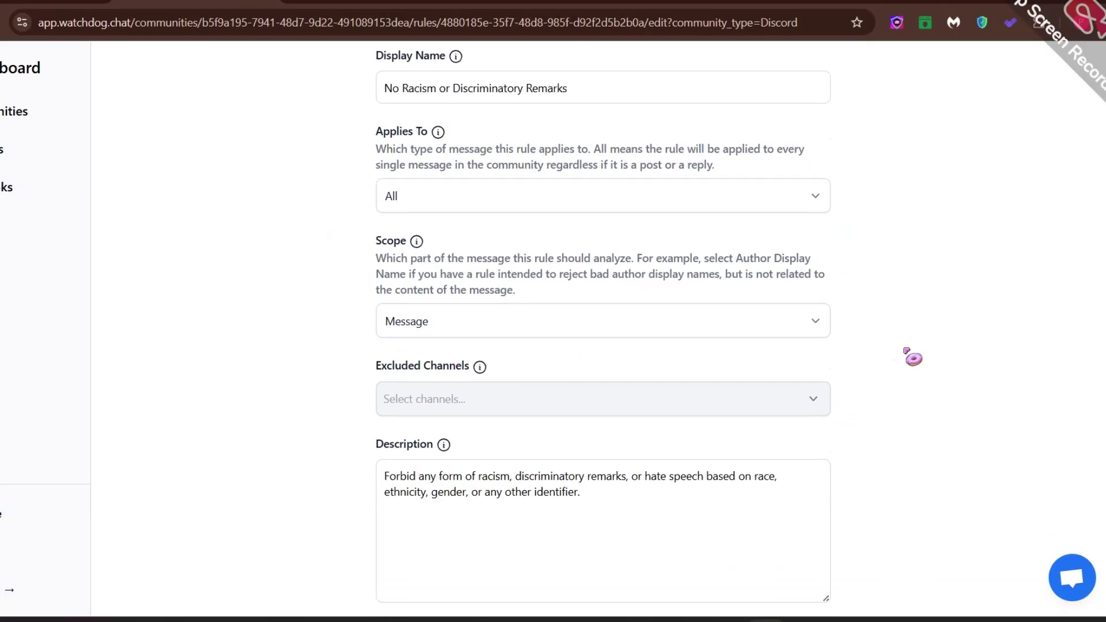
click(417, 285)
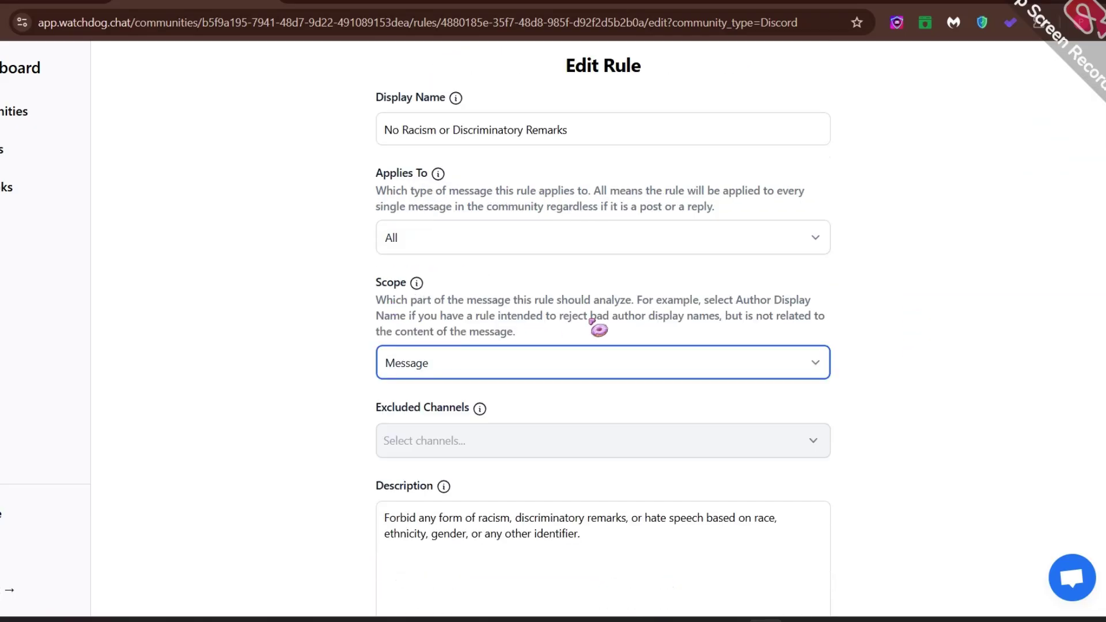
click(565, 366)
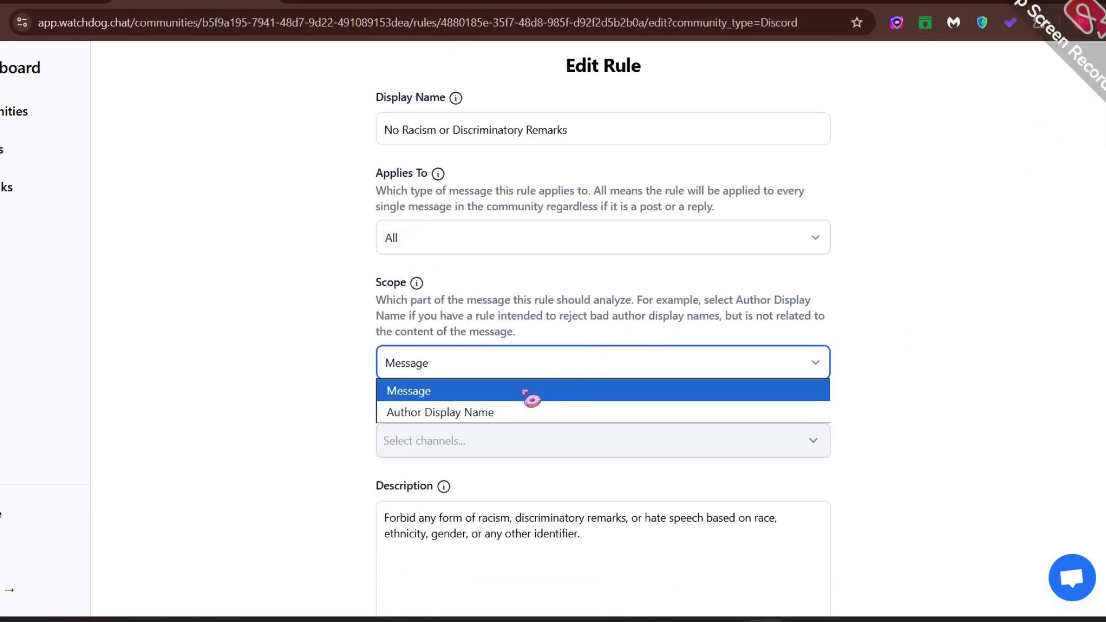
click(907, 366)
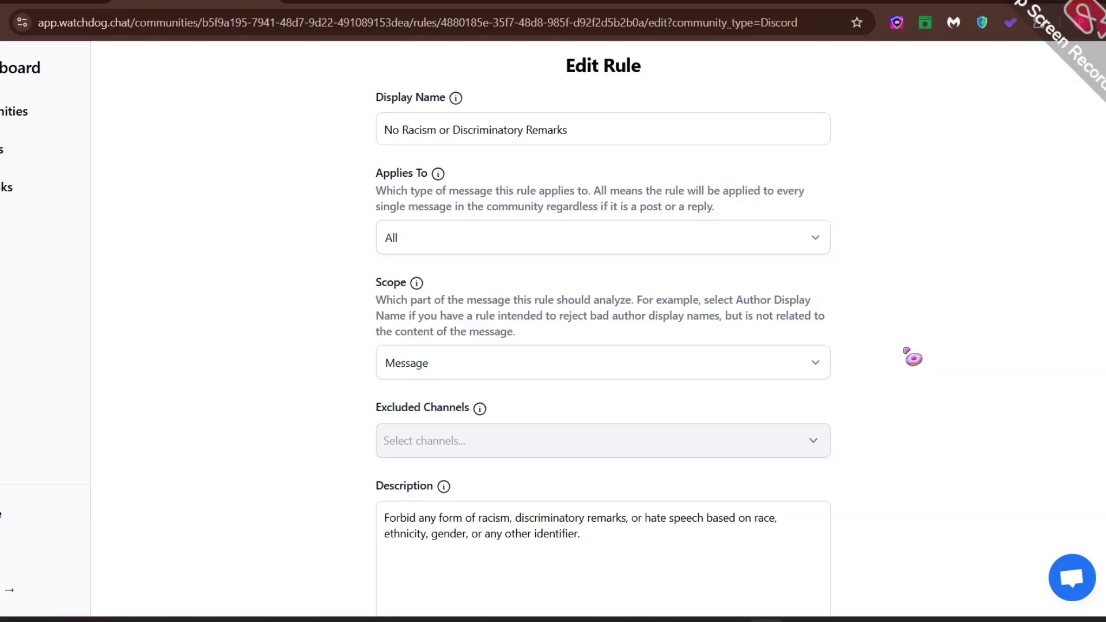
scroll(913, 358, down, 2)
scroll(910, 358, up, 2)
click(417, 284)
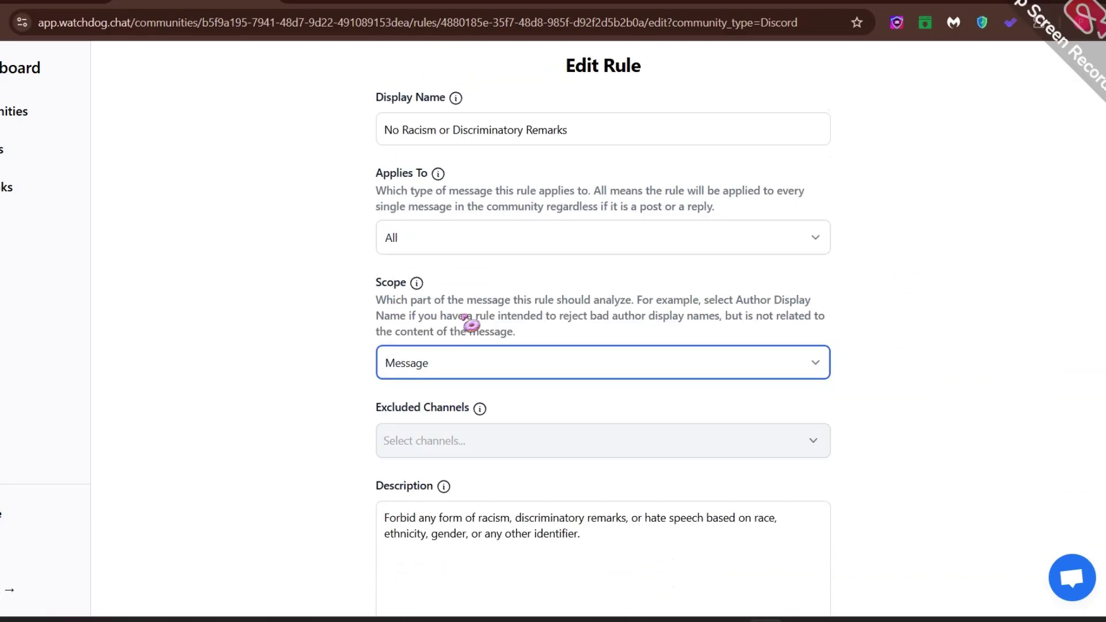
click(565, 366)
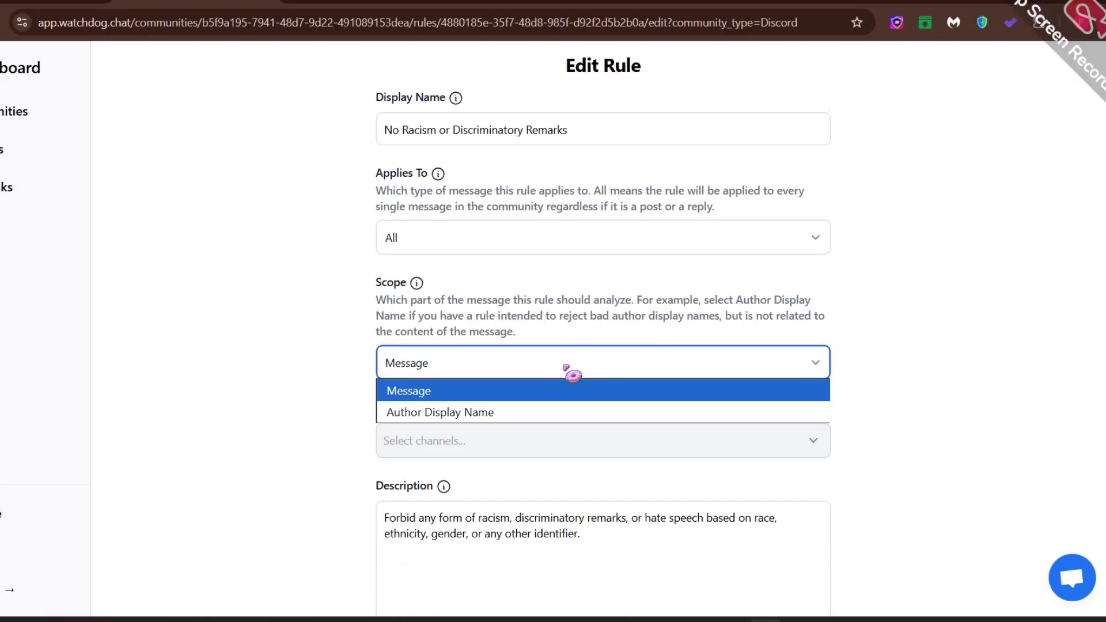
click(904, 366)
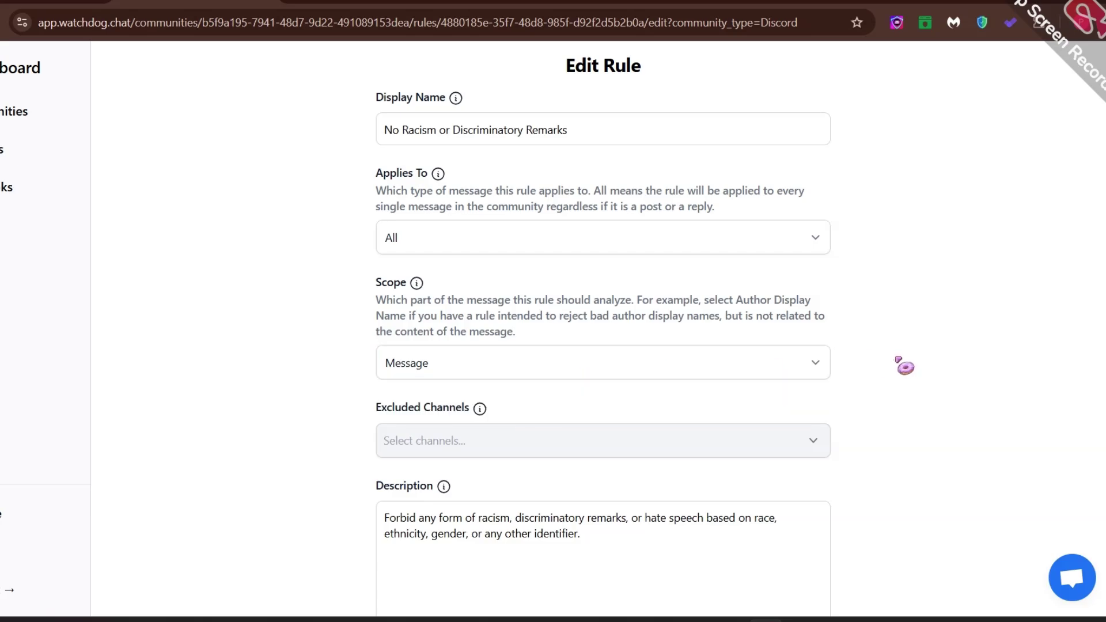
Edit the rule's Delete Message punishment
scroll(913, 357, down, 3)
scroll(913, 358, down, 2)
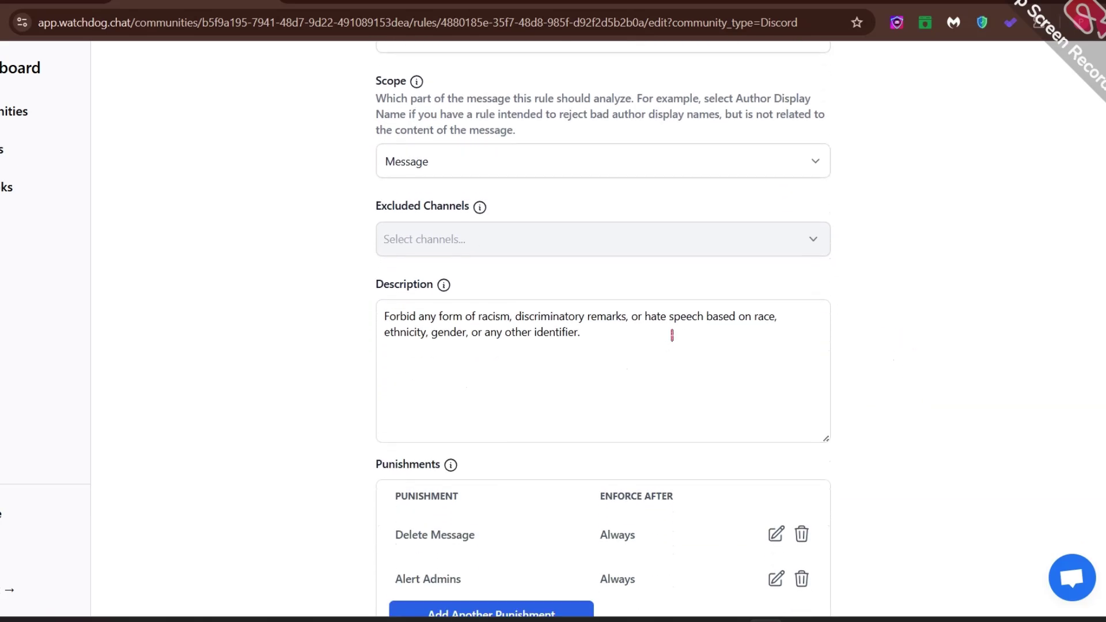
drag(583, 298, 376, 287)
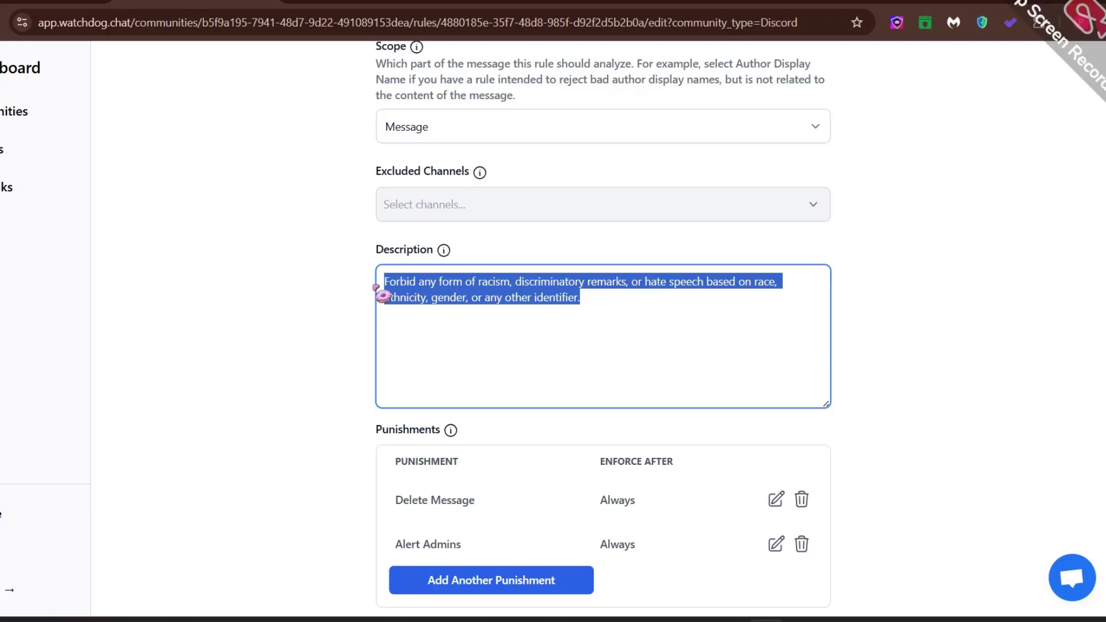
click(961, 363)
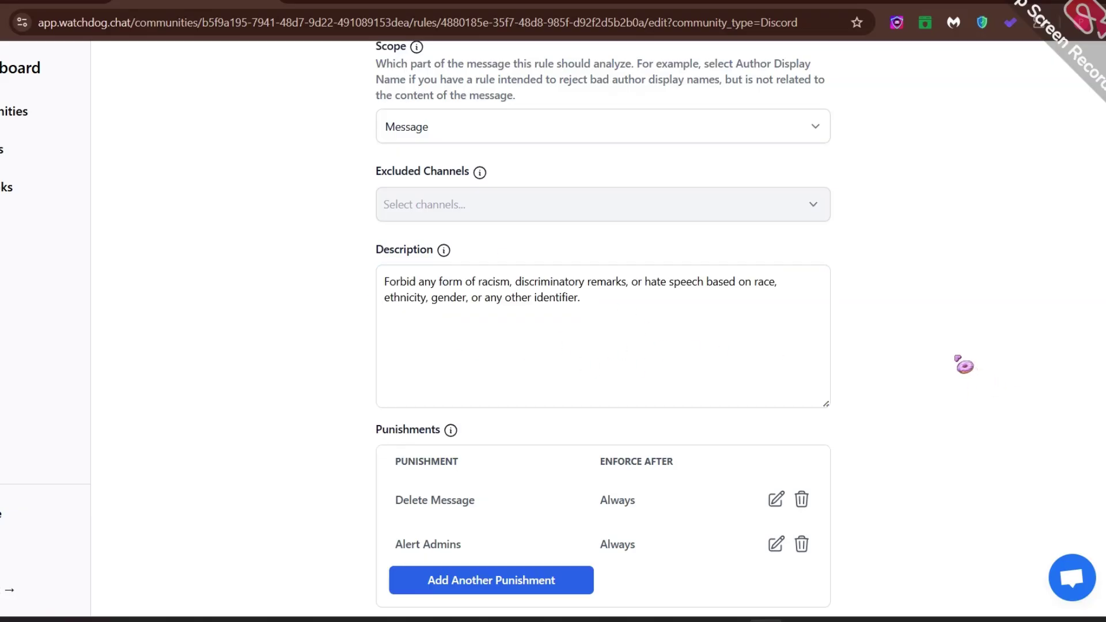
scroll(944, 365, down, 4)
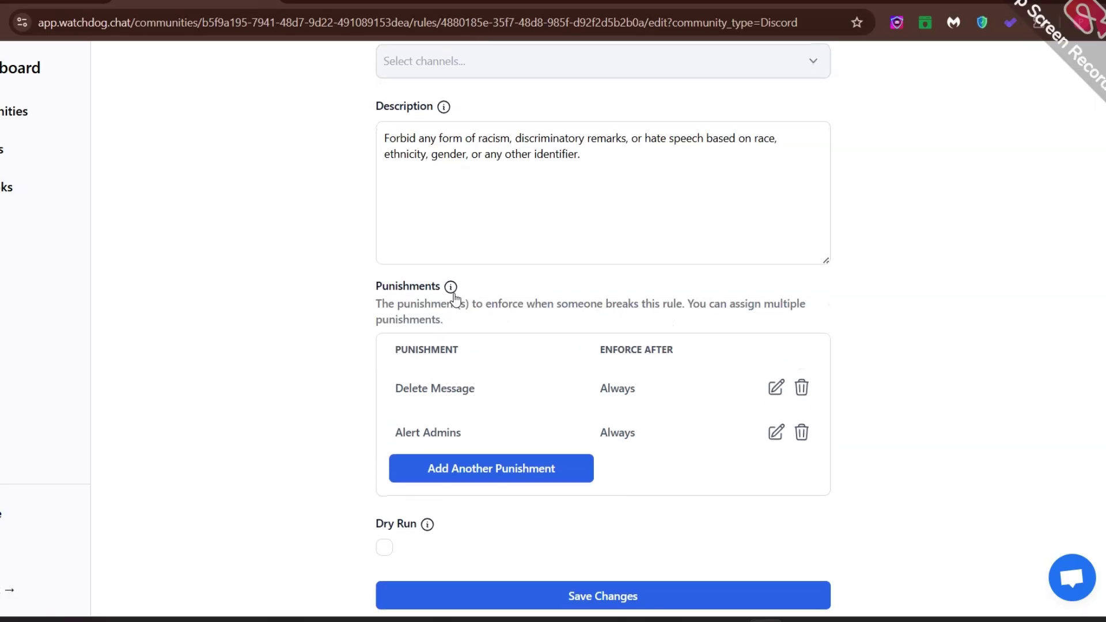
click(776, 386)
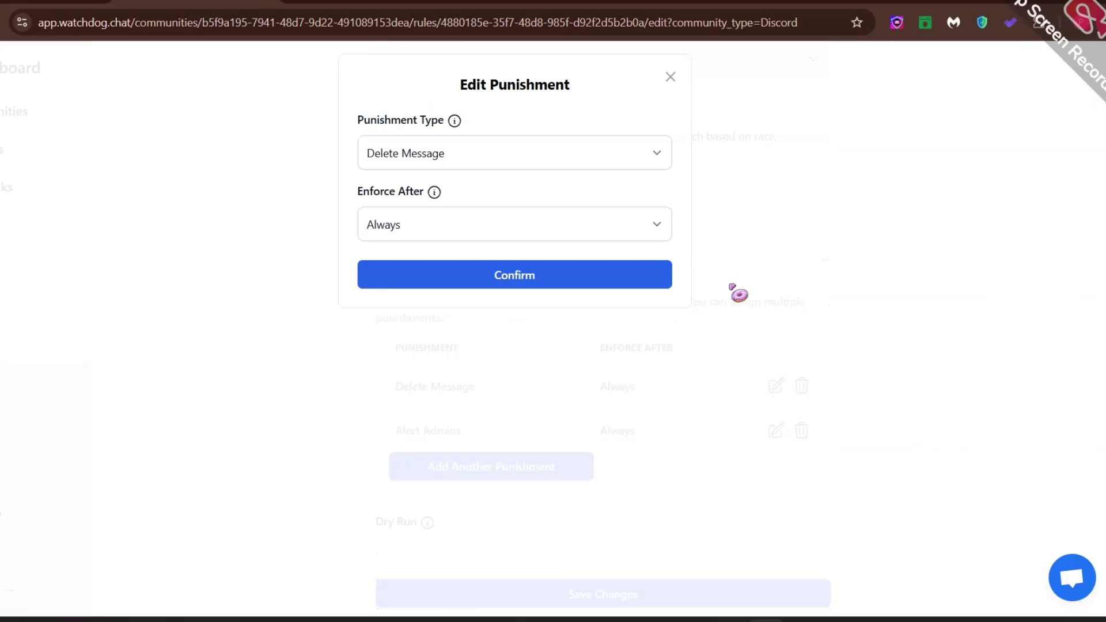
Inspect the Delete Message punishment's type, enforcement and interval options, then cancel without saving
click(589, 166)
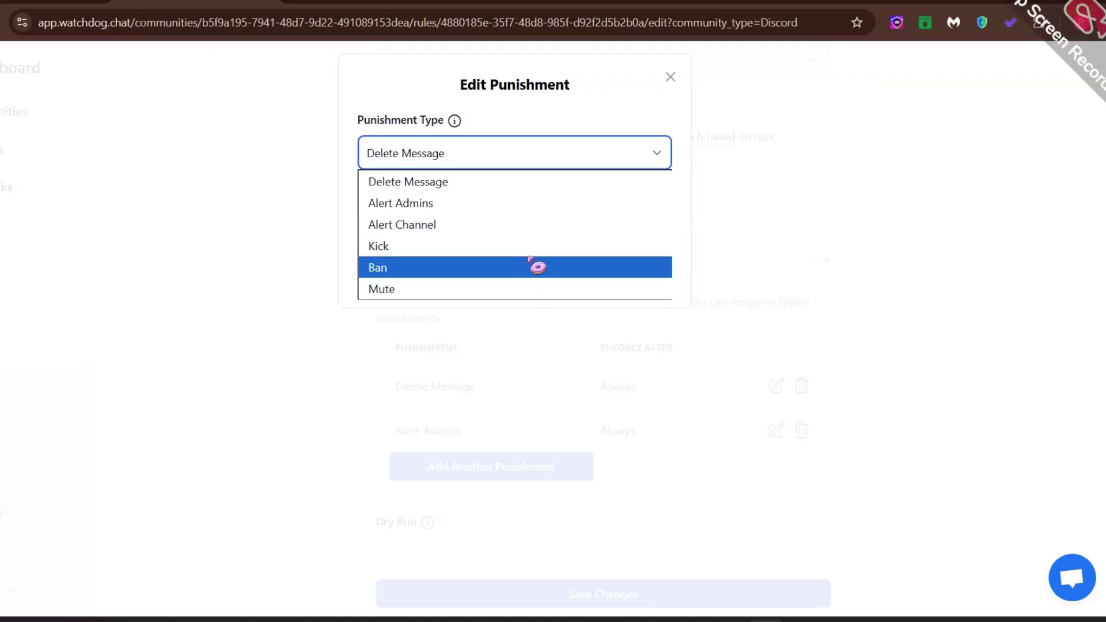
click(869, 298)
click(656, 225)
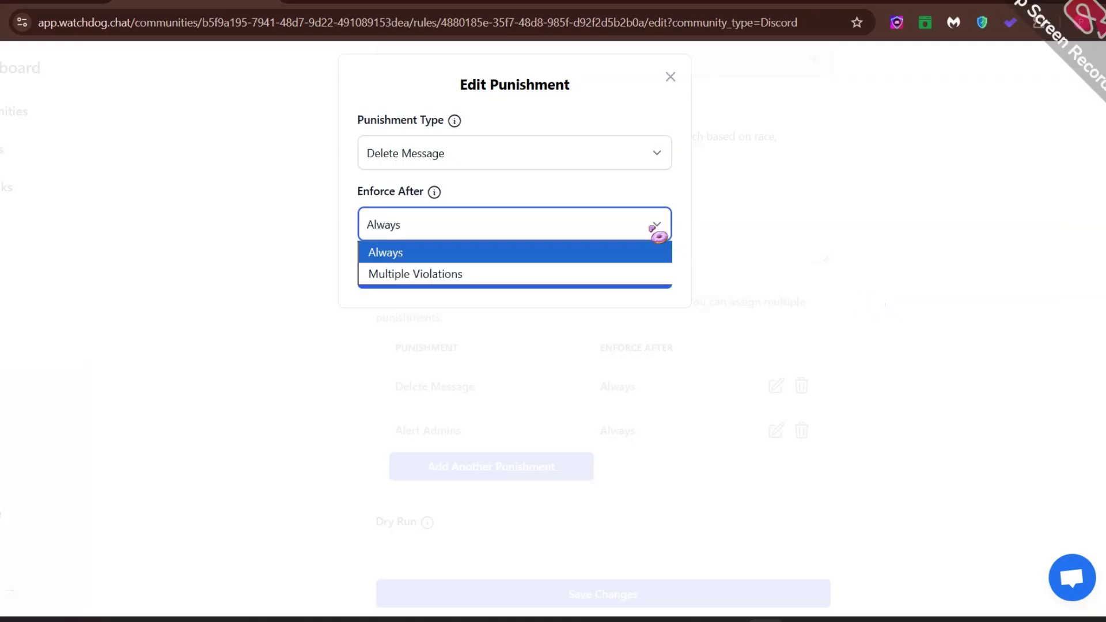
click(631, 275)
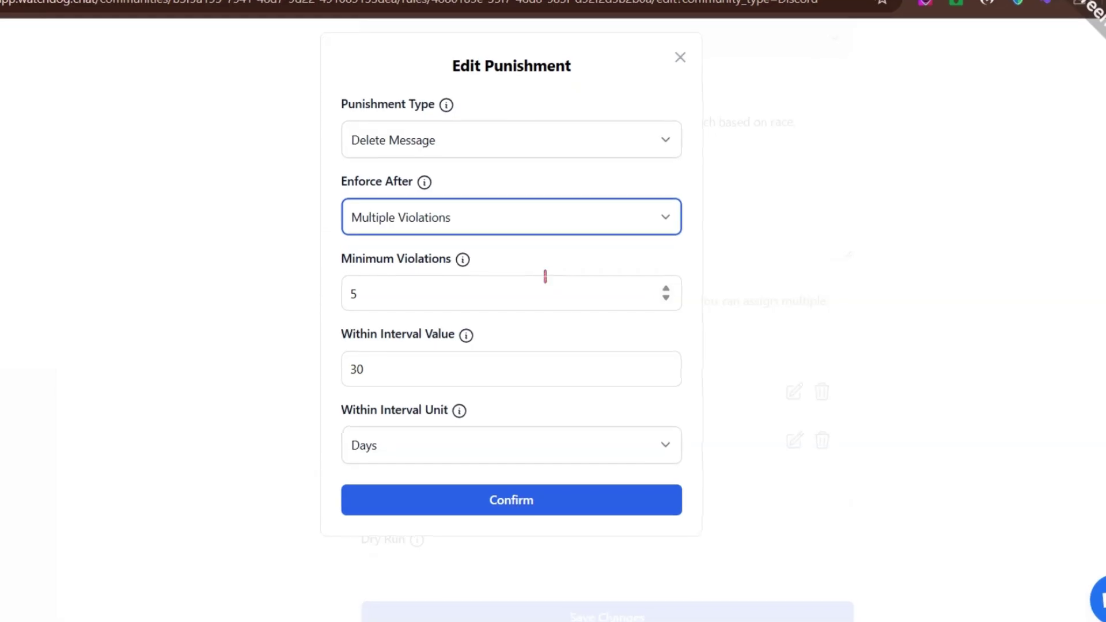
click(524, 290)
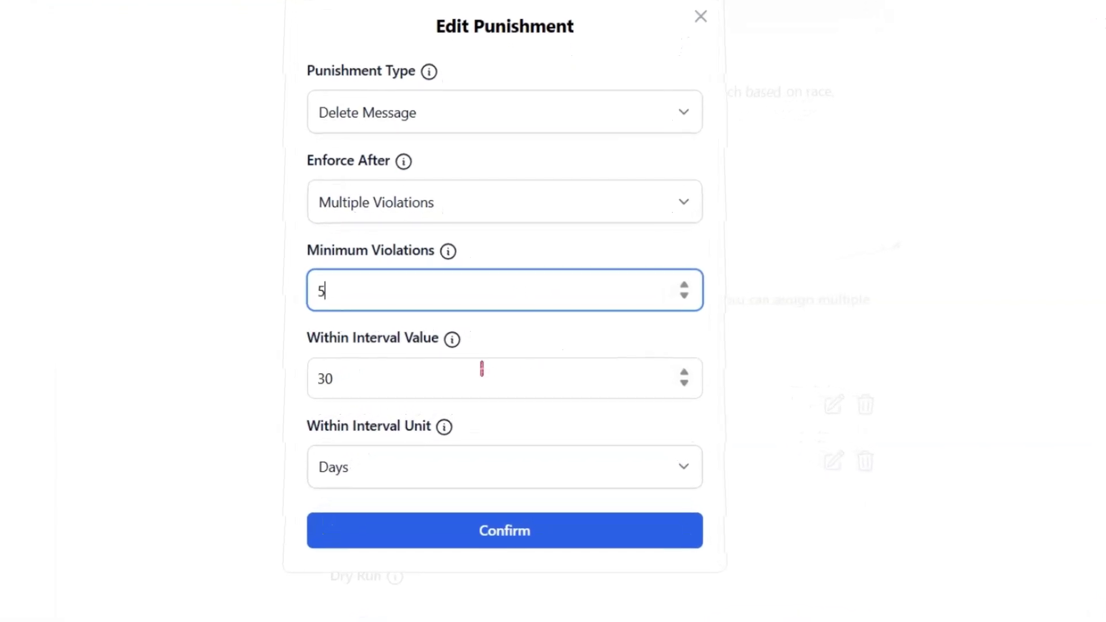
click(446, 430)
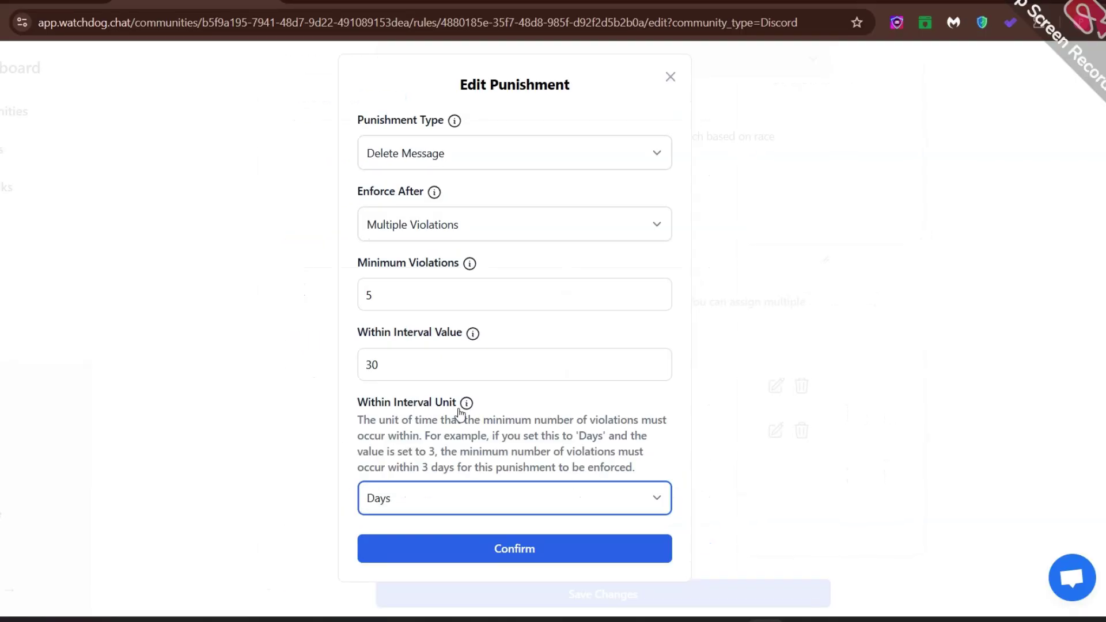
click(472, 336)
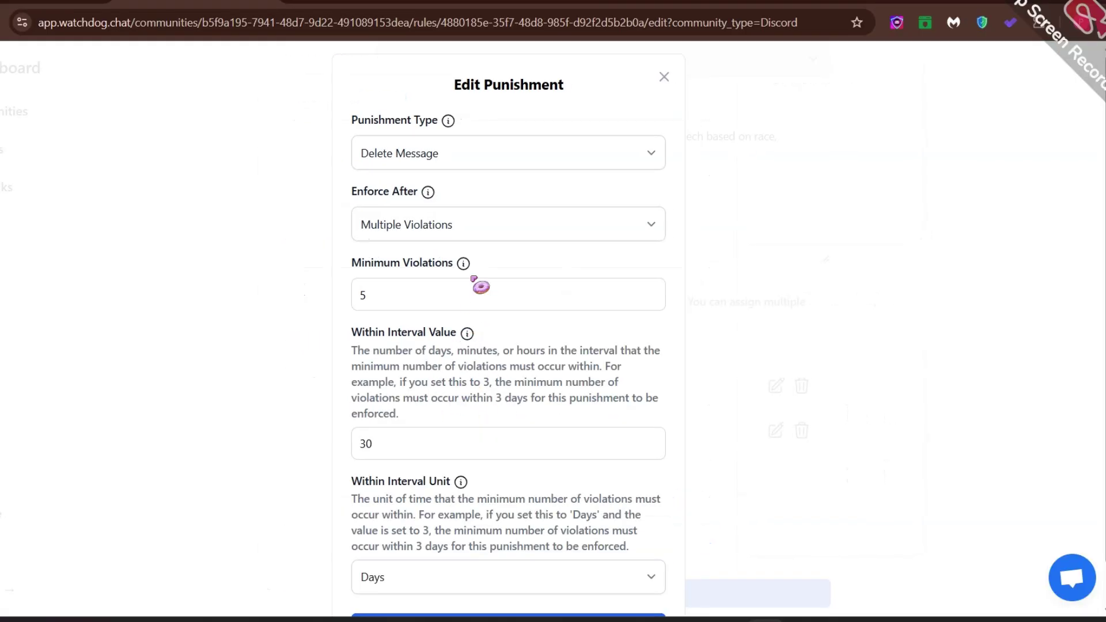
click(806, 349)
Add a Kick punishment enforced Always to the rule and confirm it
scroll(812, 358, down, 3)
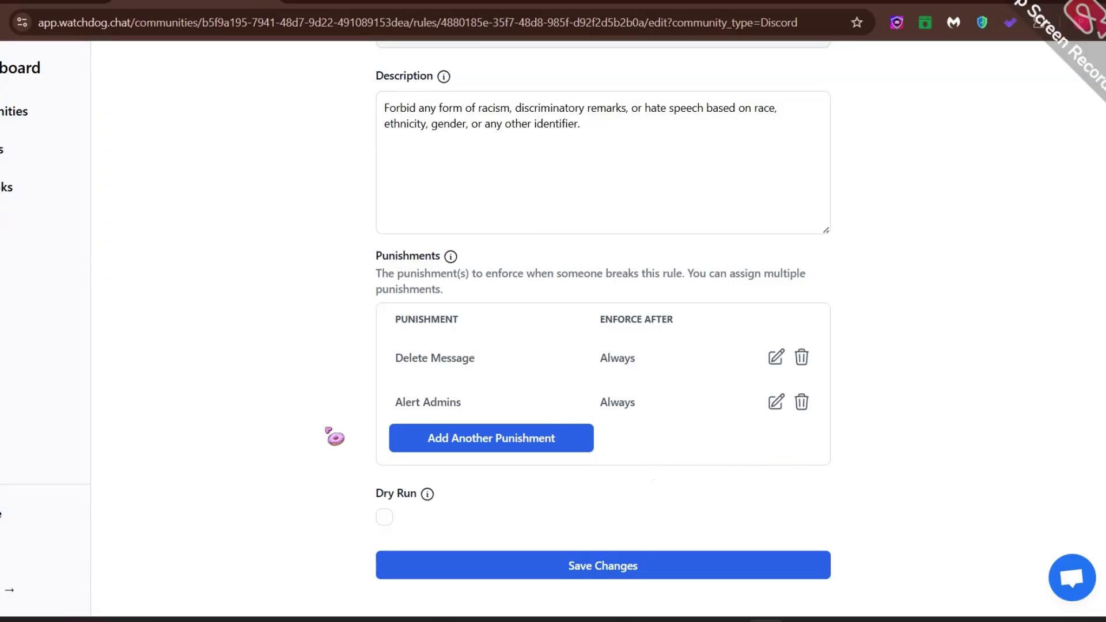
click(548, 447)
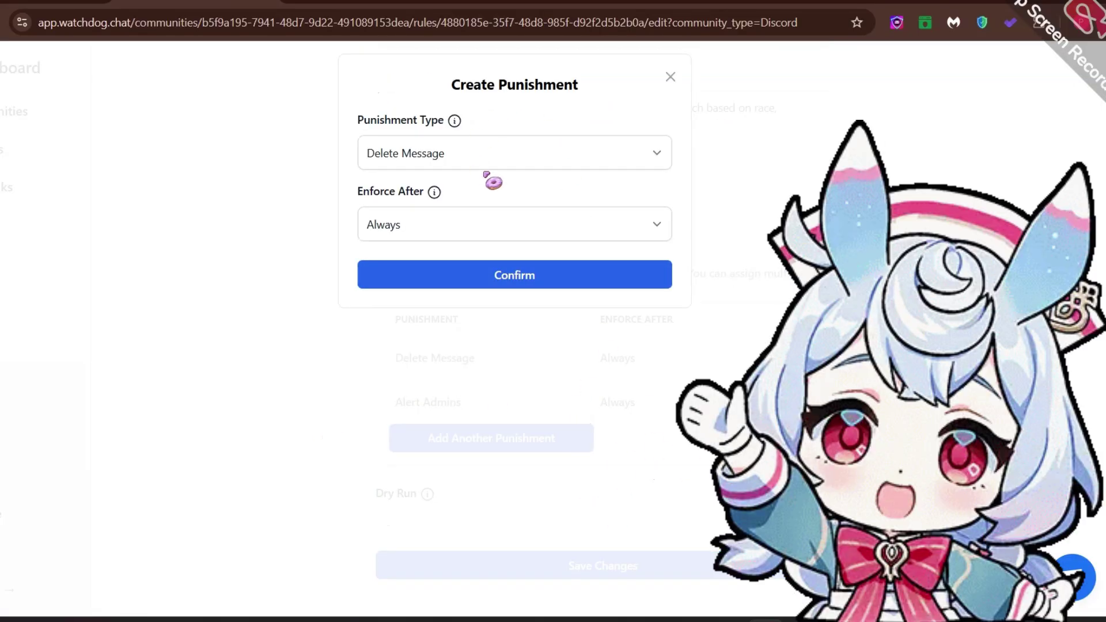
click(493, 154)
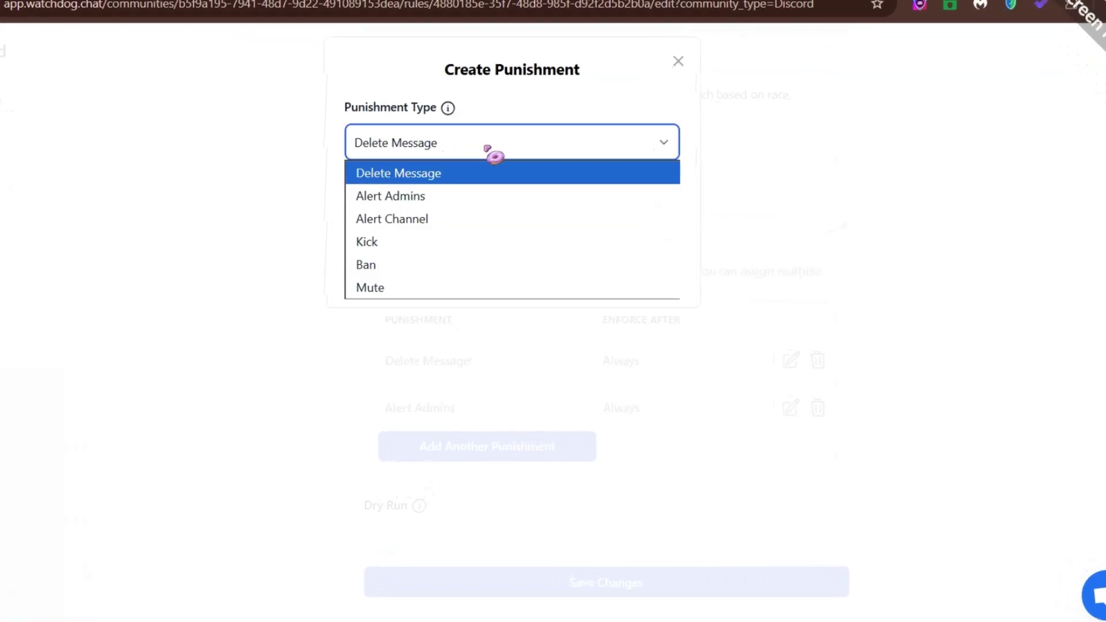
click(452, 245)
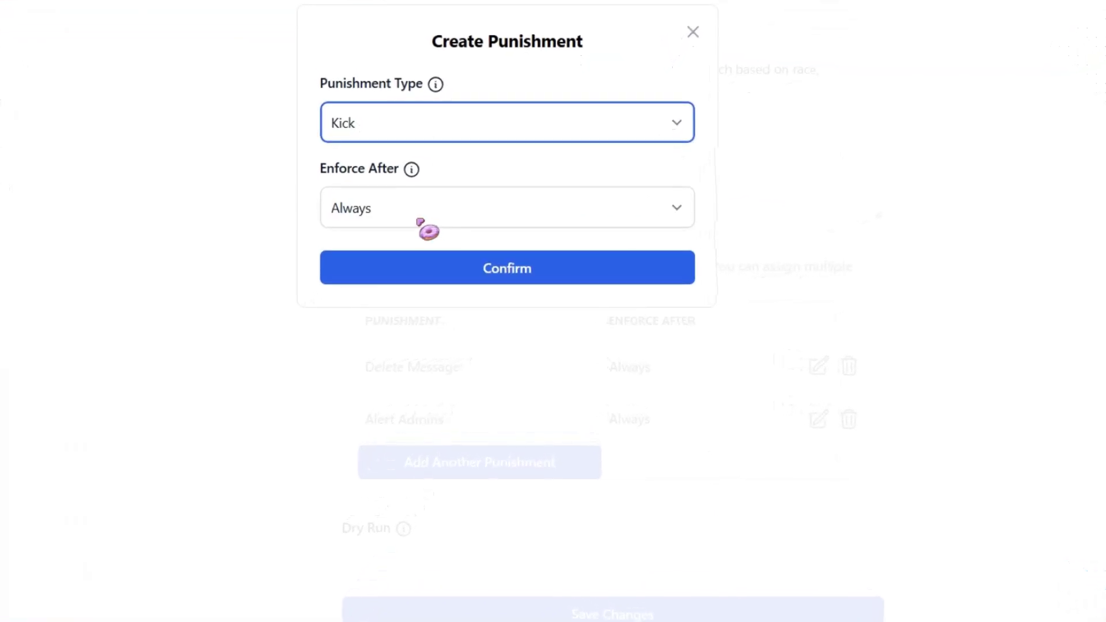
click(418, 219)
click(417, 220)
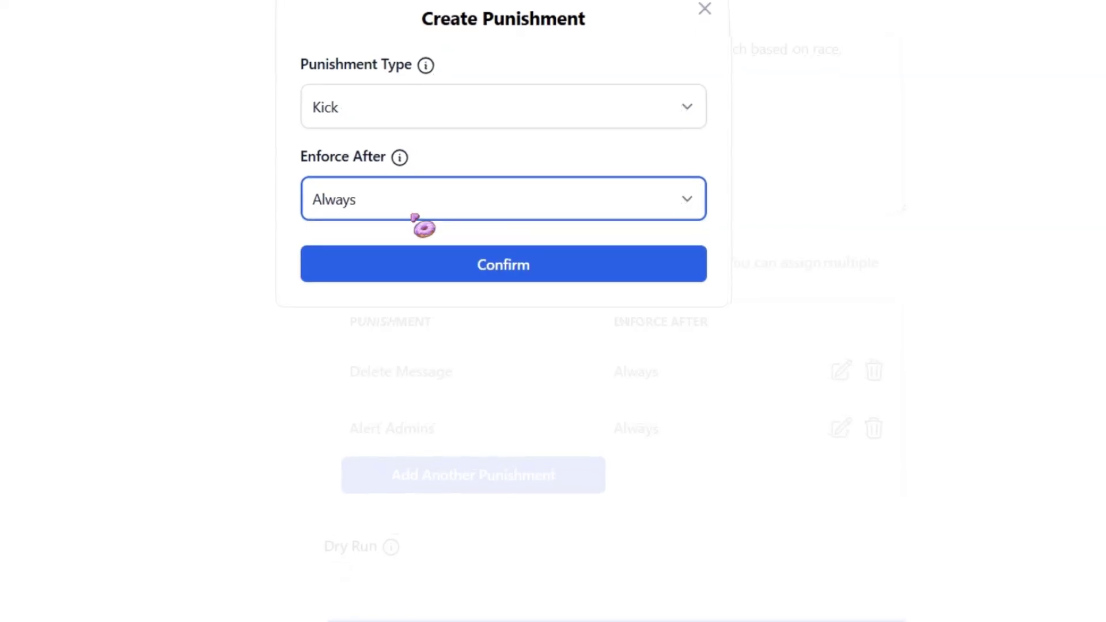
click(417, 269)
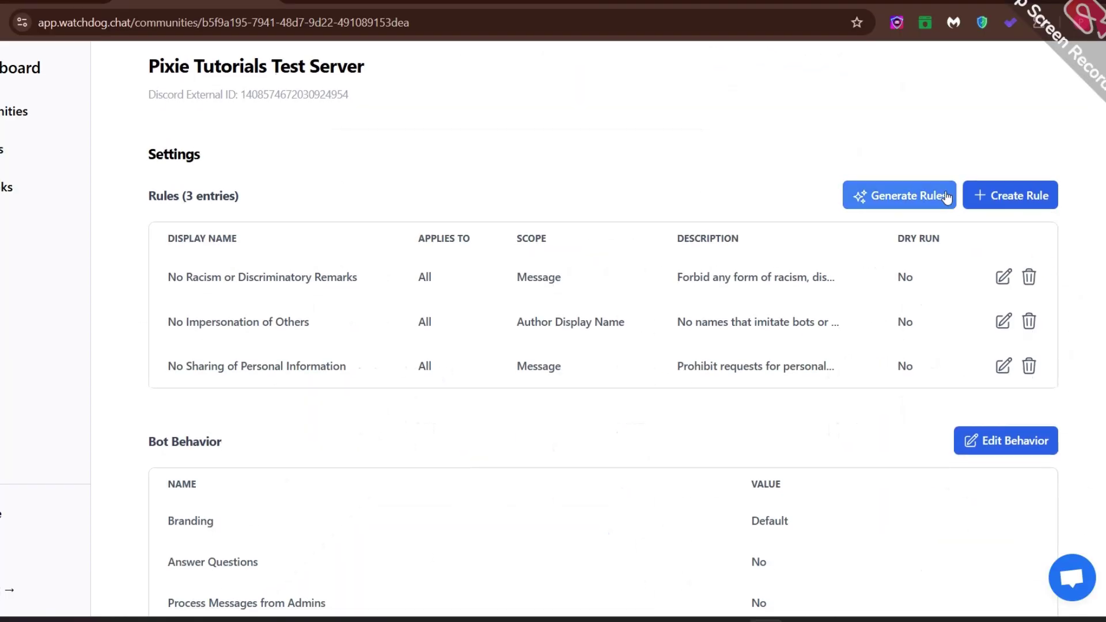
Start a new rule, then return to the community's rules list
click(1012, 193)
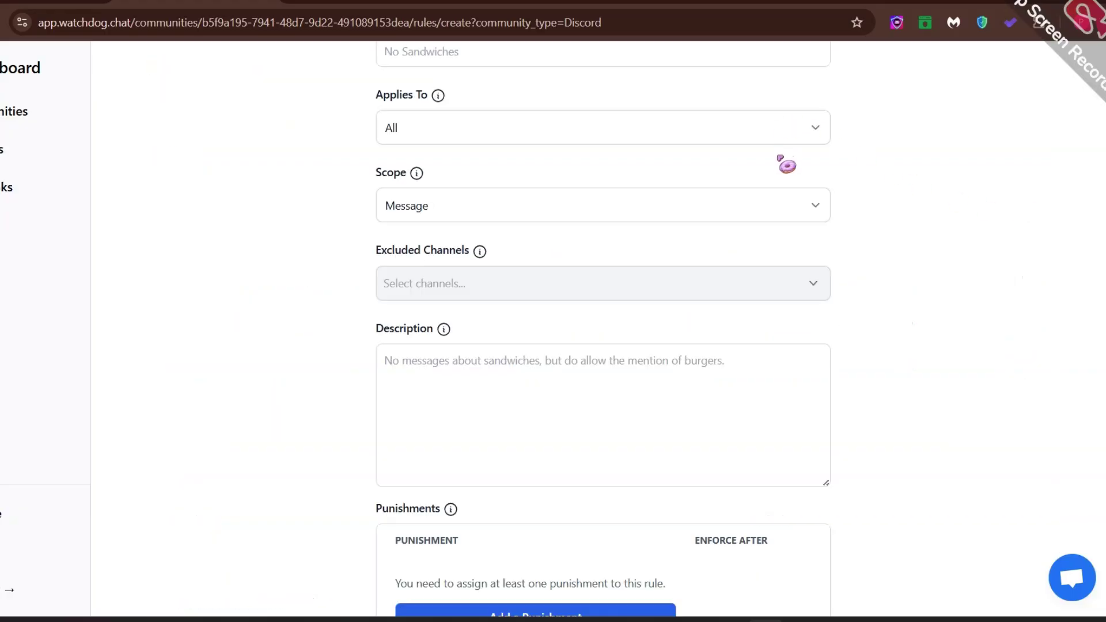
scroll(755, 176, up, 2)
click(633, 138)
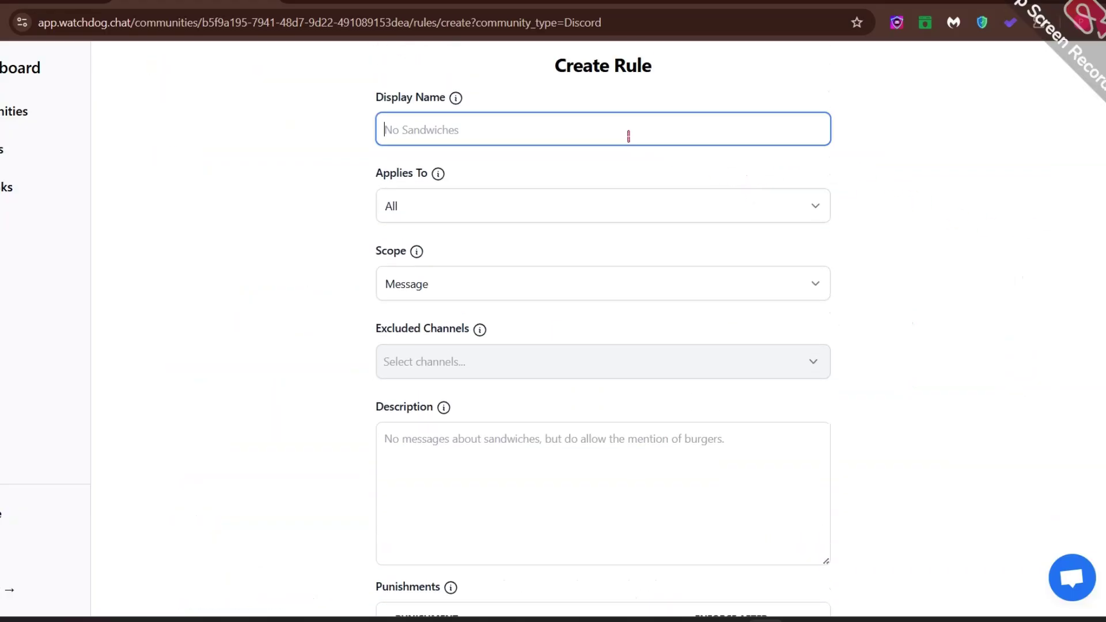
key(alt+Left)
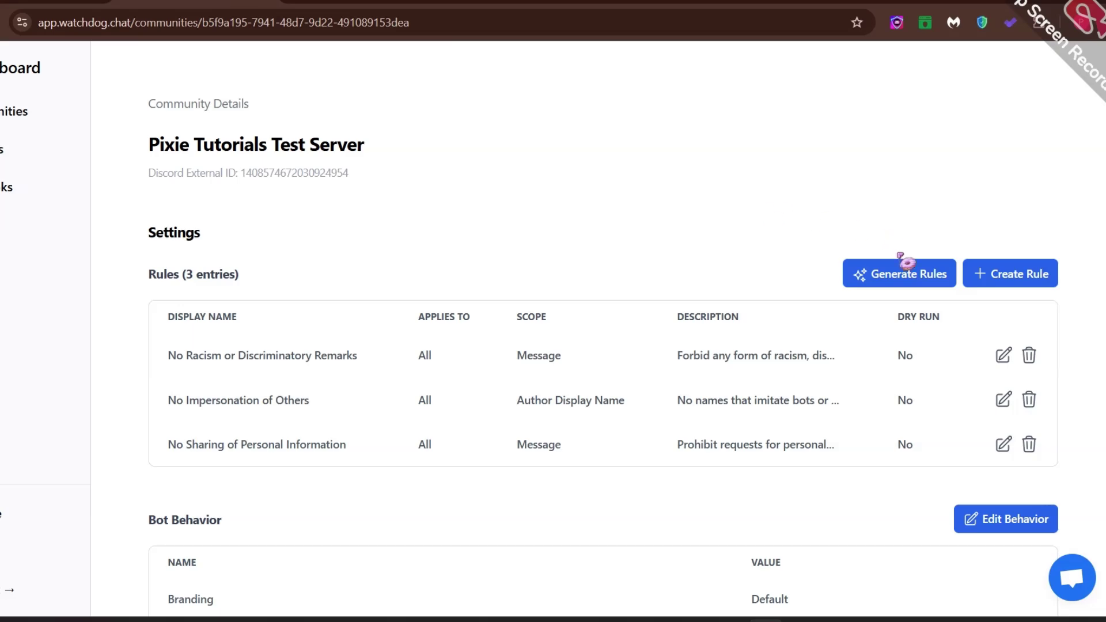
Paste a community description into the AI rule generator and generate the rules
click(889, 276)
click(461, 123)
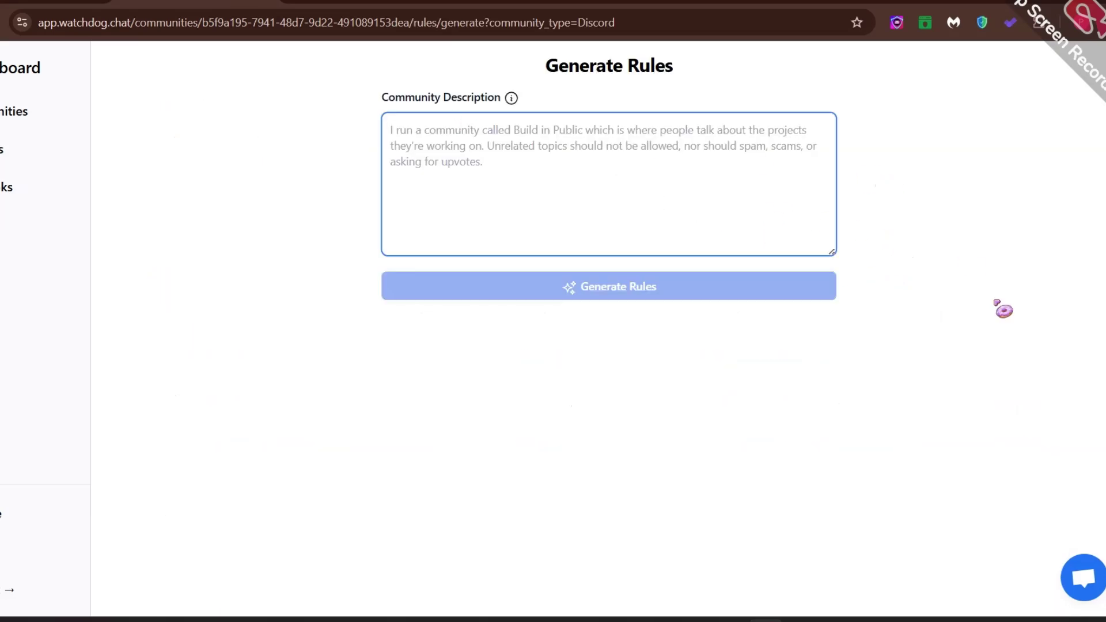
text(I run a community where i solve discord related issues, mental health, mental disorders, and games)
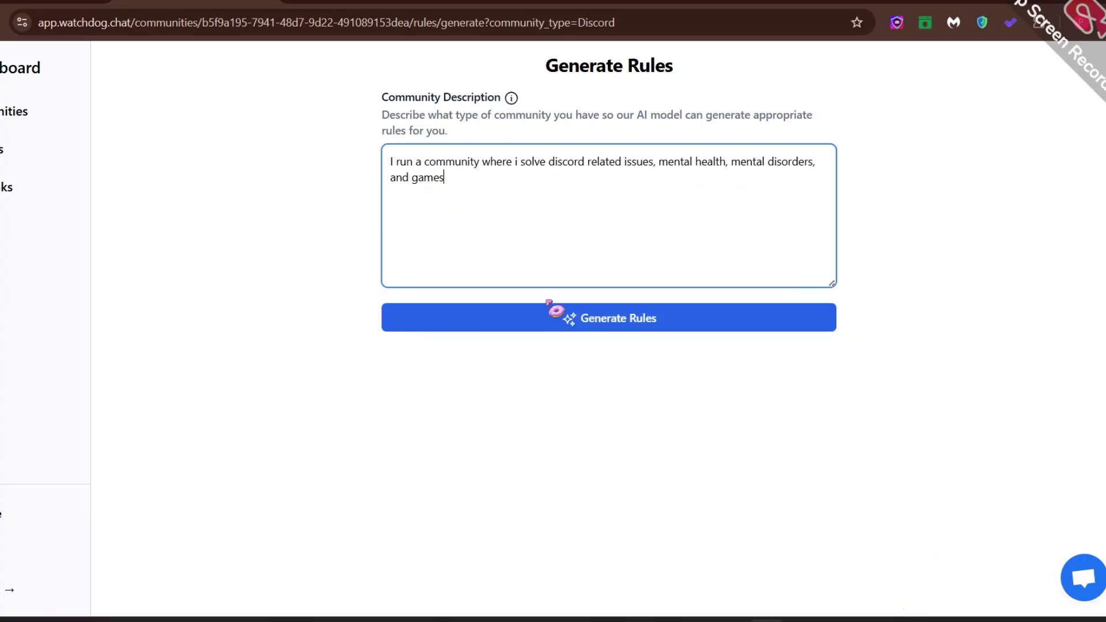
click(554, 316)
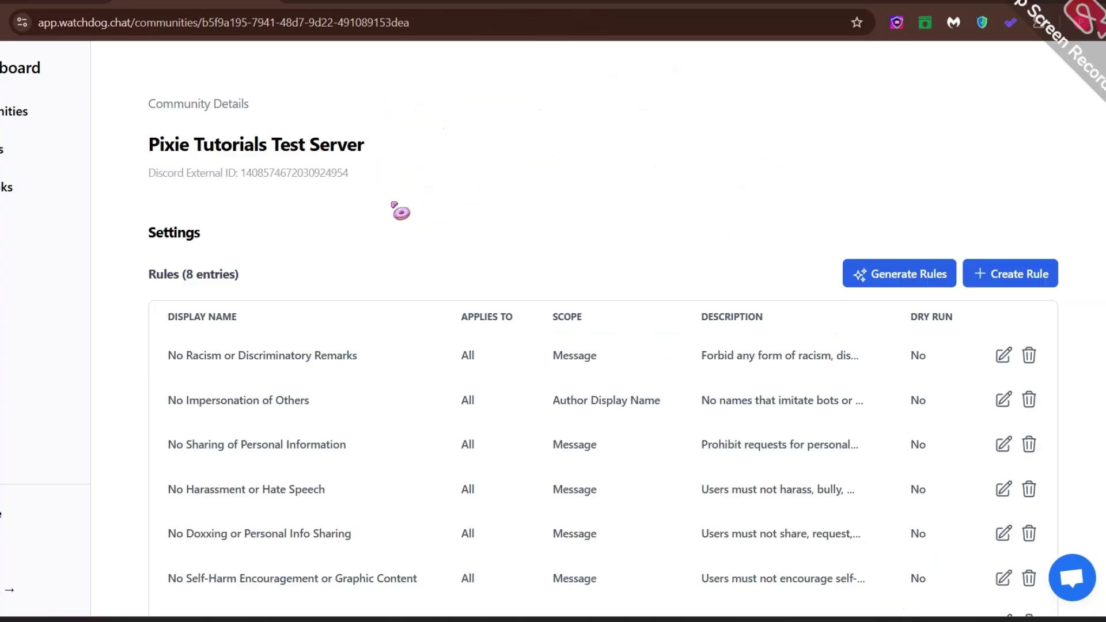
scroll(345, 356, down, 3)
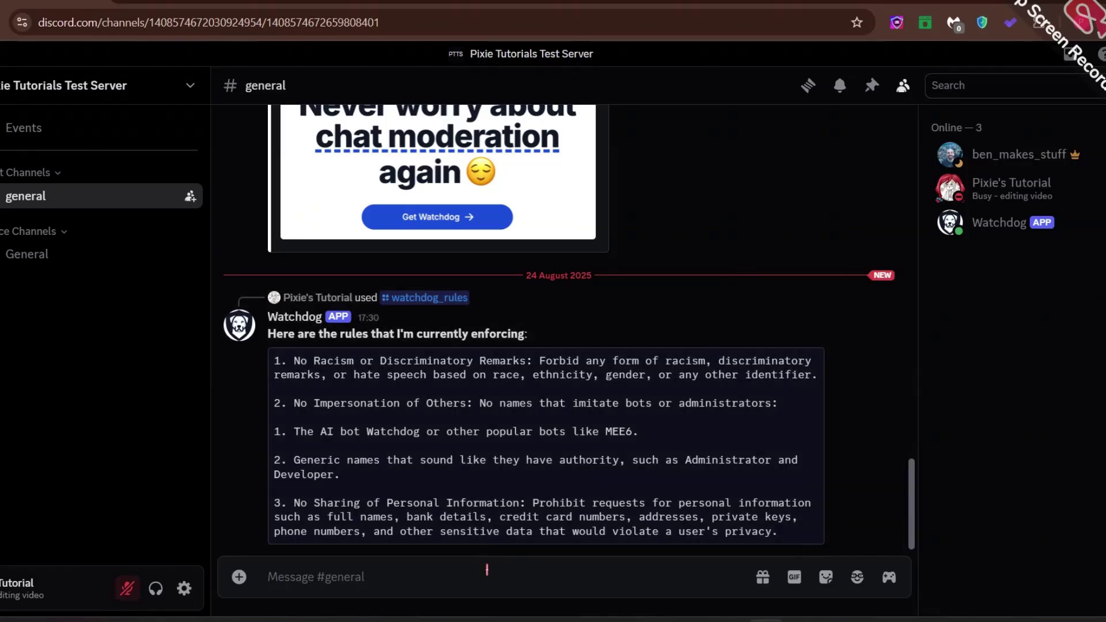
Run /watchdog_rules in #general to see Watchdog's updated list of 8 rules
text(/)
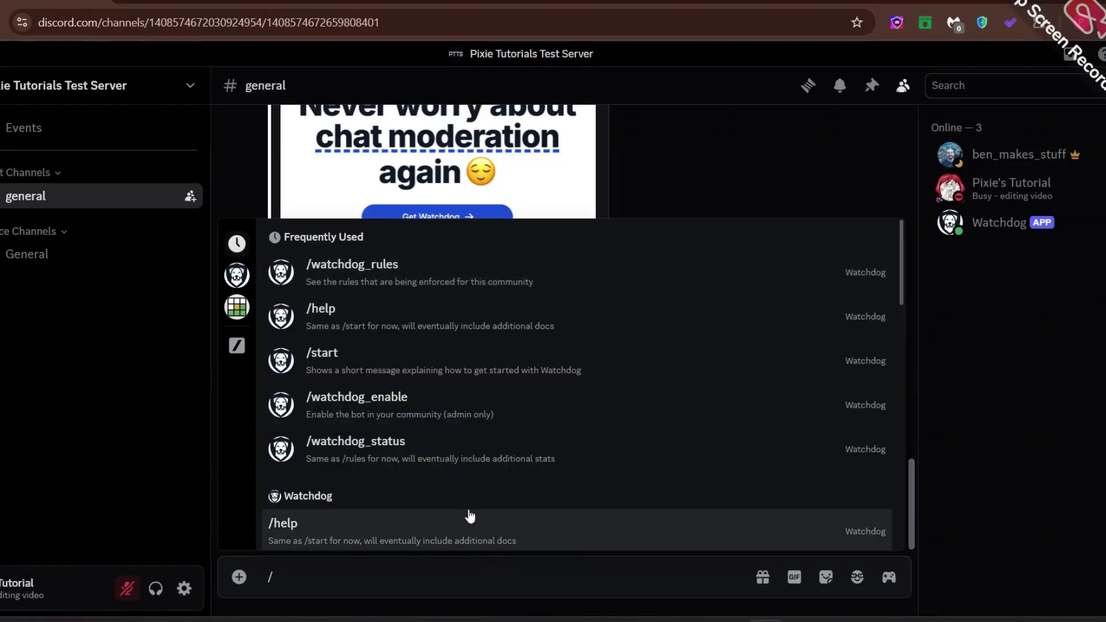
click(392, 291)
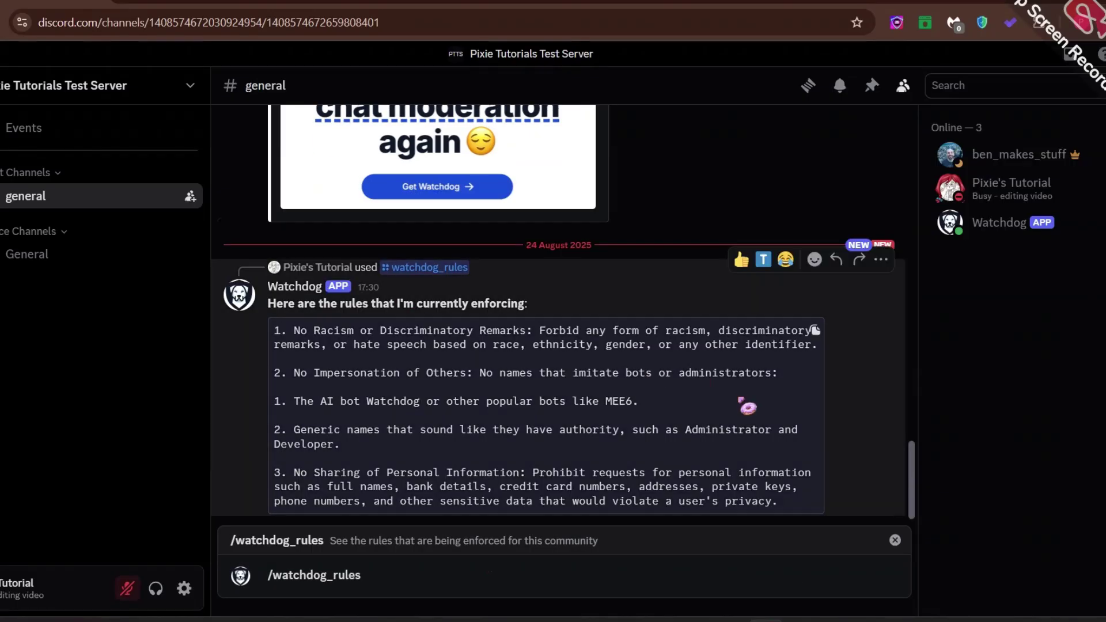
key(Return)
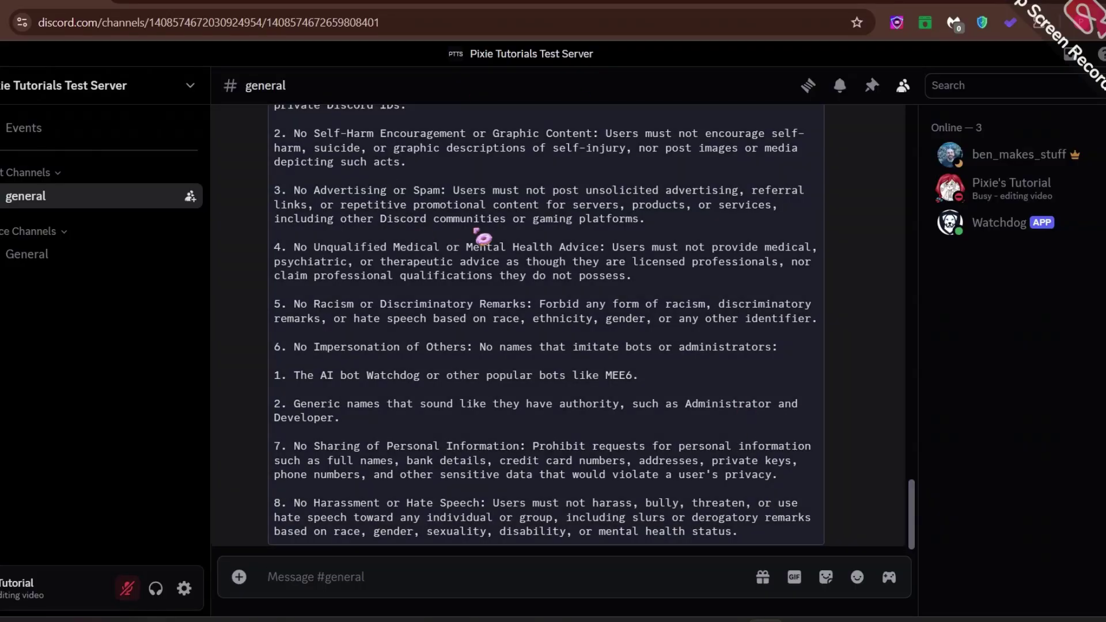
scroll(483, 237, up, 5)
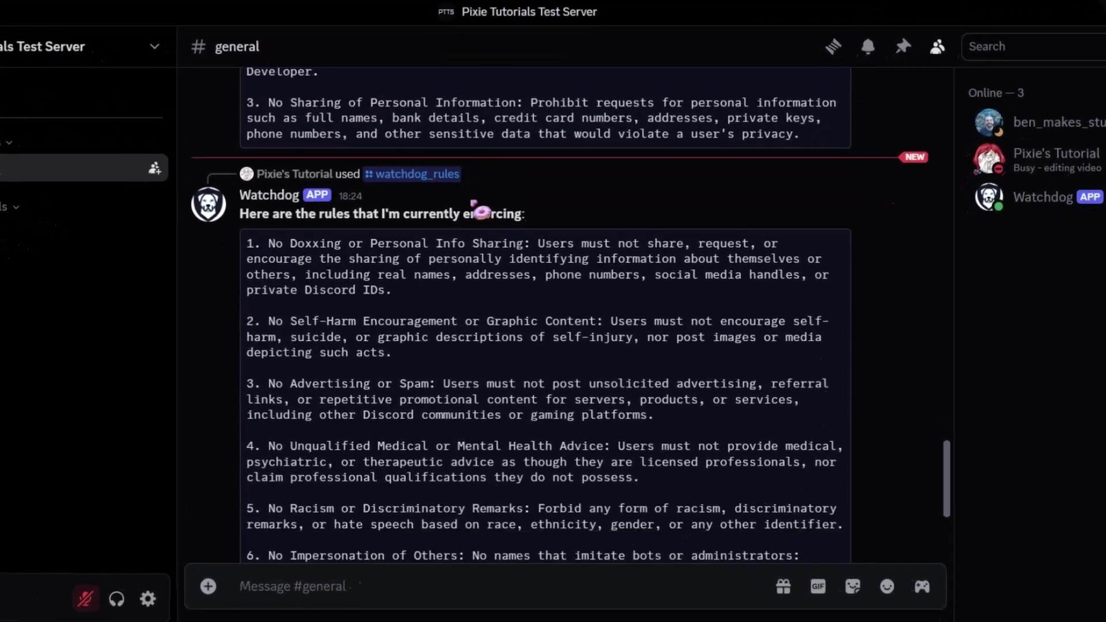
scroll(480, 212, down, 5)
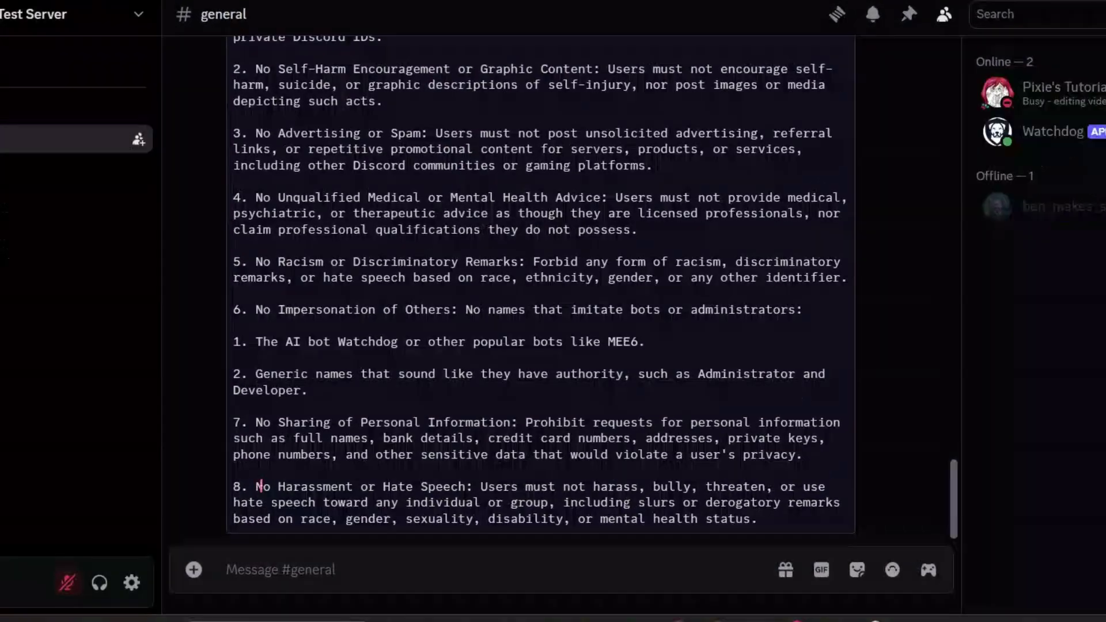
drag(268, 505, 524, 536)
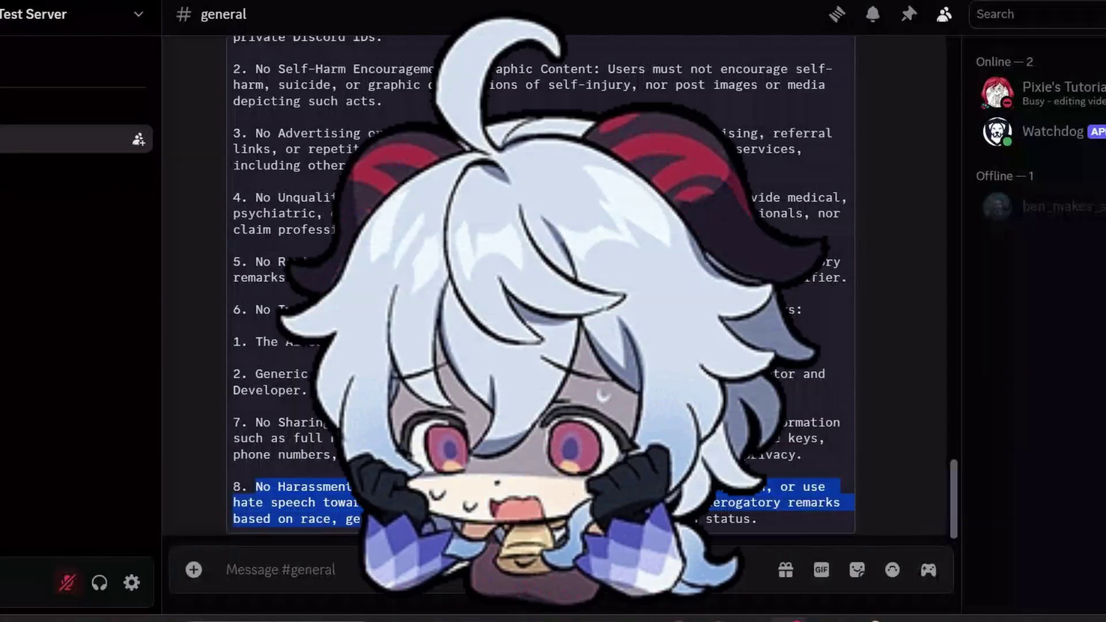
Post a homophobic test message that breaks the hate-speech rule
text(EWWW GA)
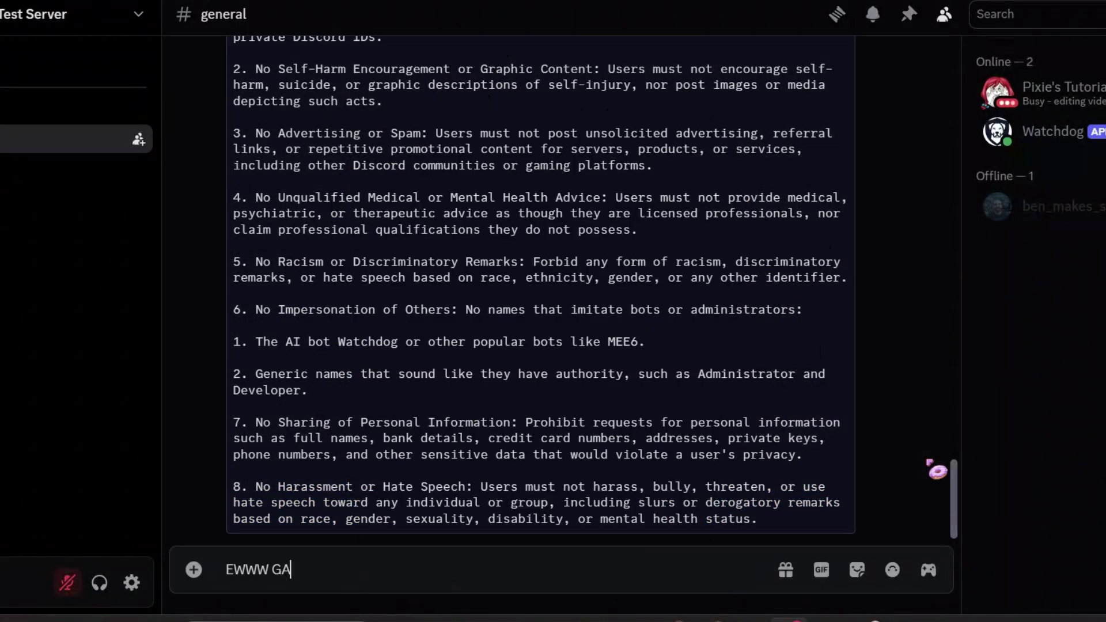
text(Y YUCK GAY I)
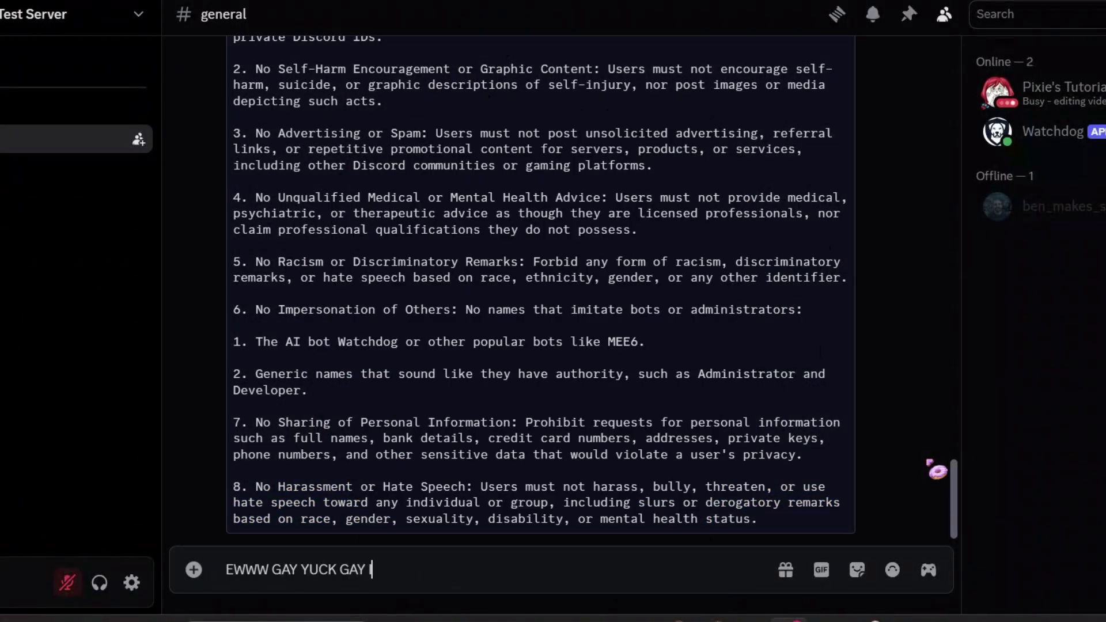
text(S DISGUSTING)
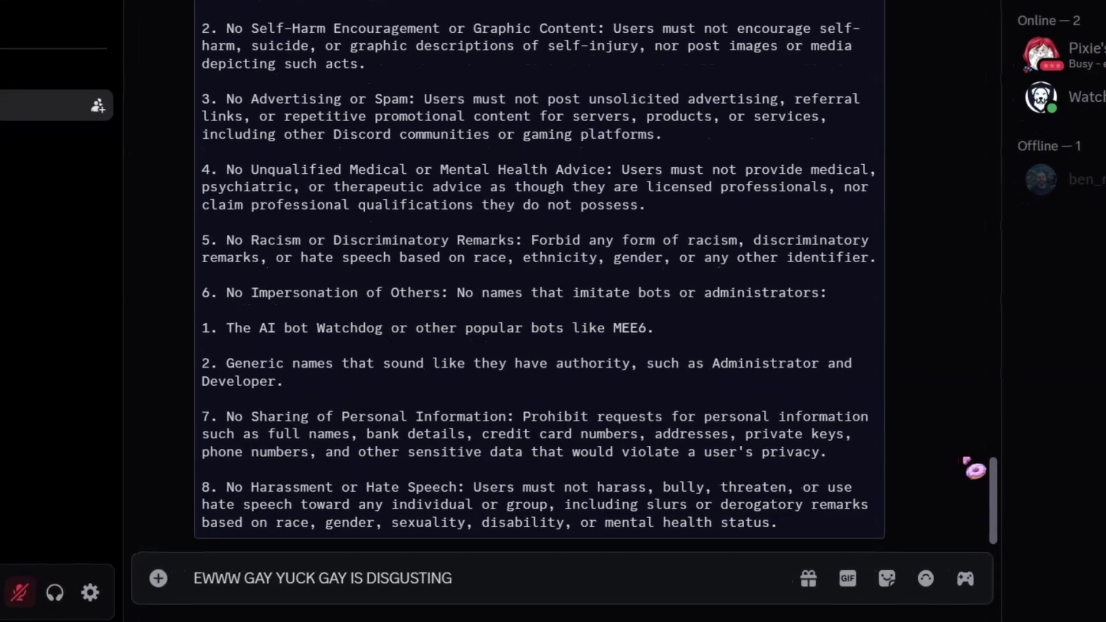
key(Return)
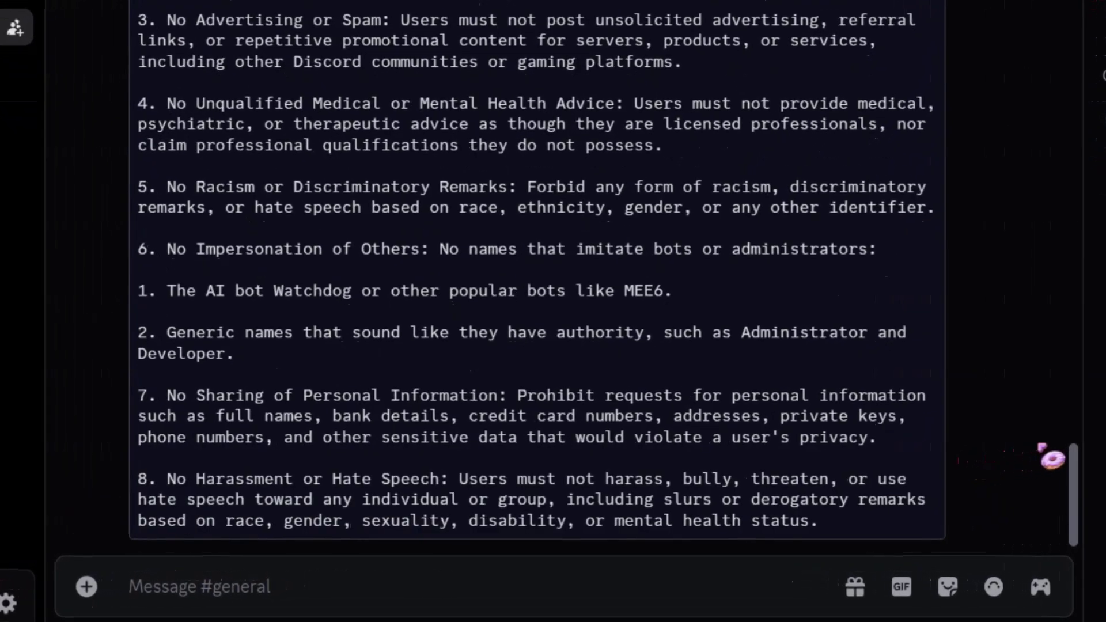
scroll(536, 270, up, 2)
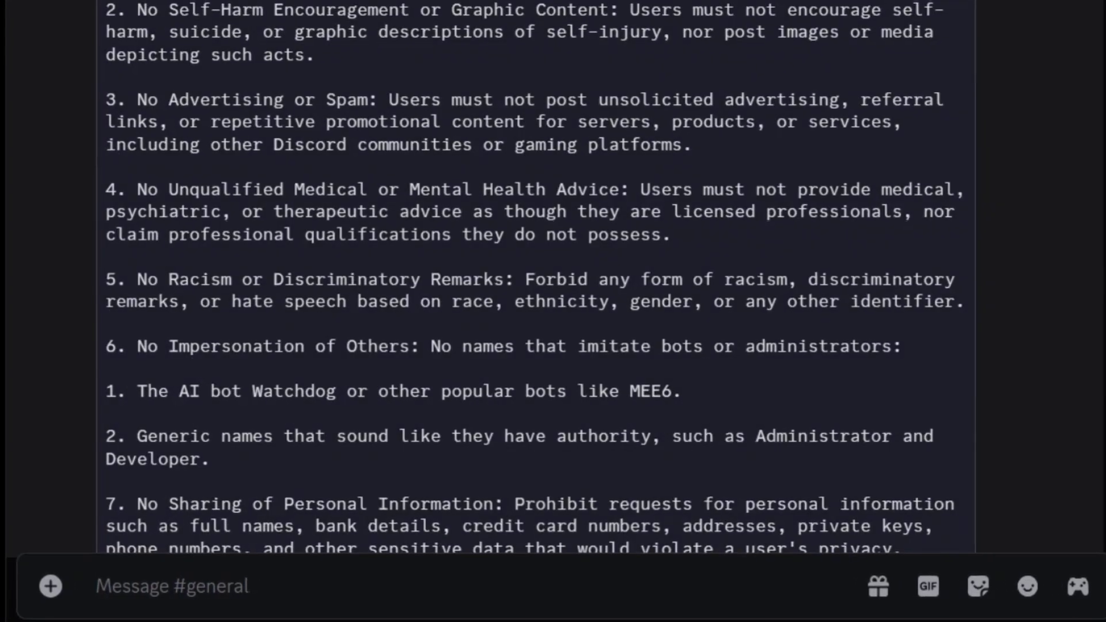
triple_click(475, 54)
click(1094, 567)
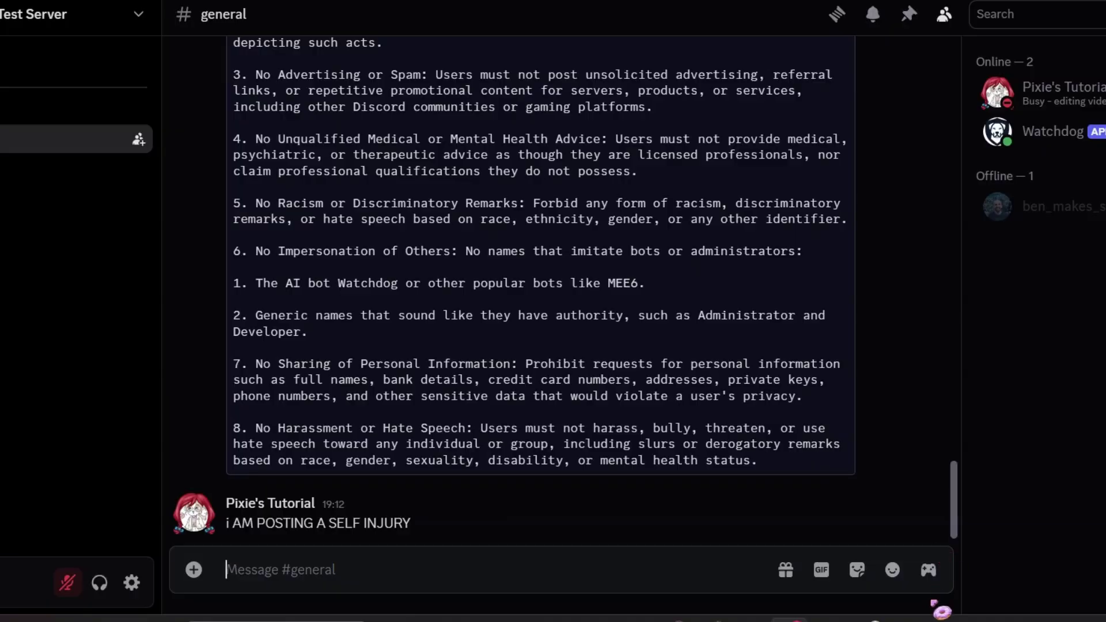
Post a second test message reading 'WHITE' in #general
scroll(433, 300, up, 1)
drag(255, 262, 814, 295)
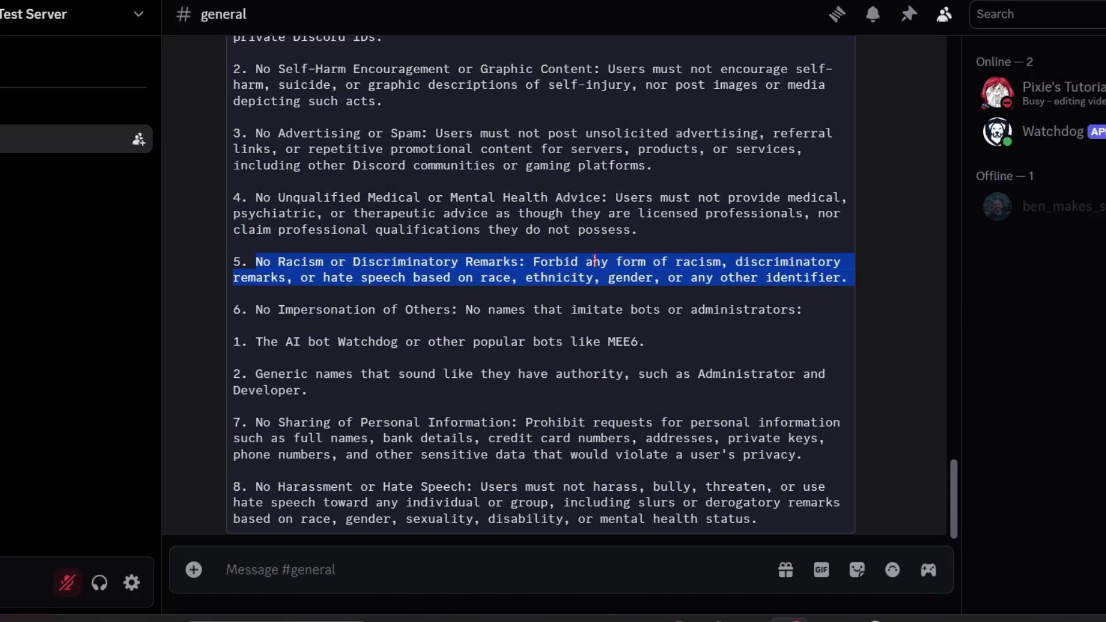
text(WHITE PEOPLE ARE UGLY SLAVES)
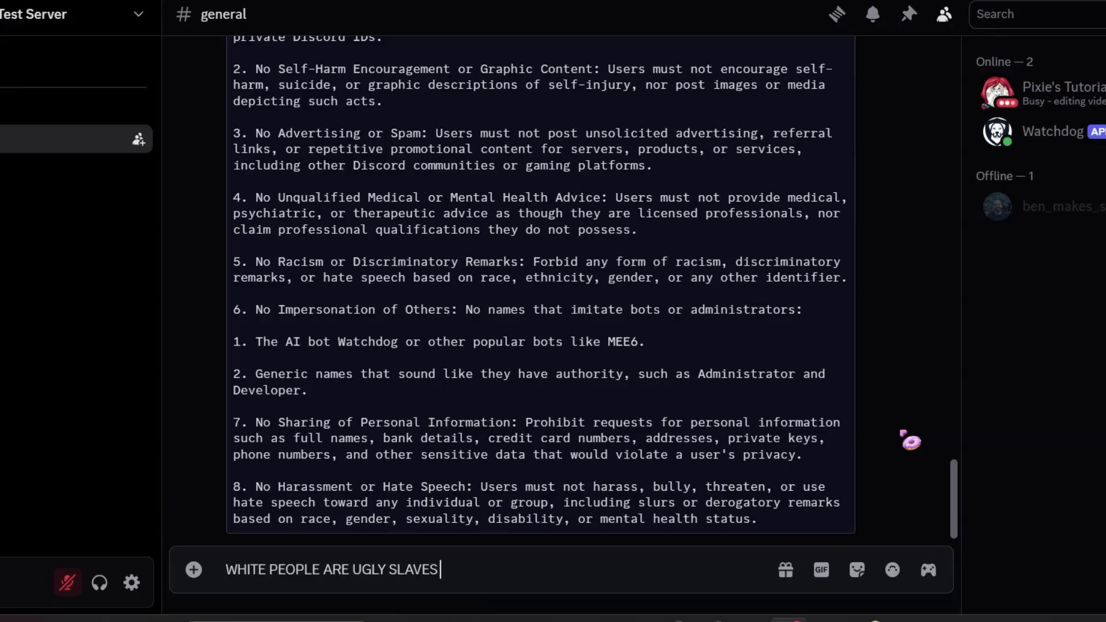
key(Return)
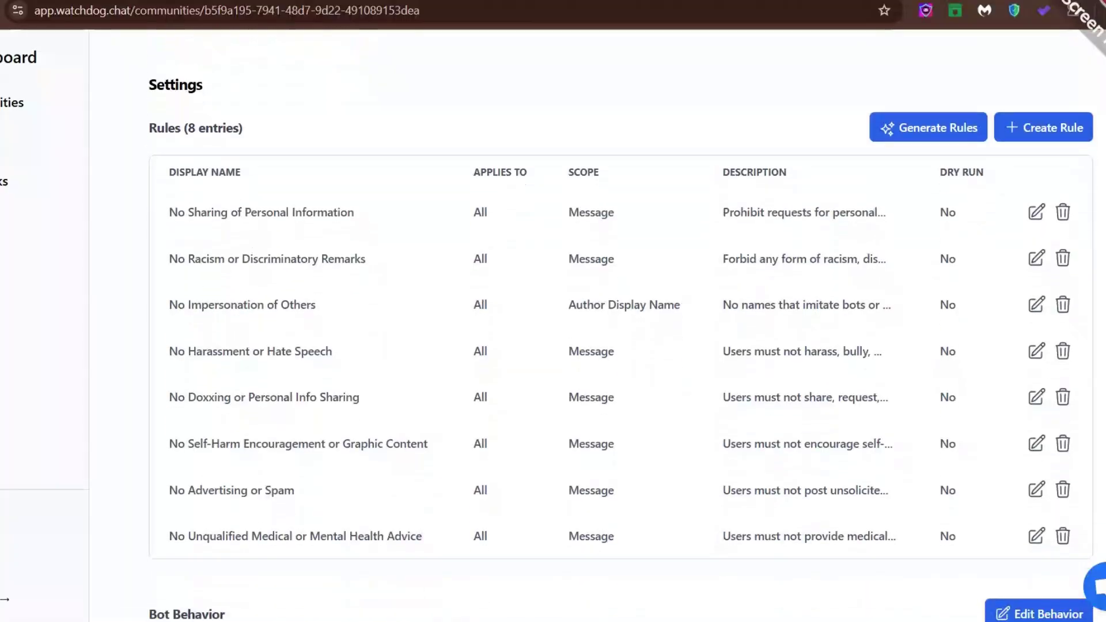
Edit bot behavior to enable Send Welcome Messages and Delete Join Messages
scroll(553, 311, down, 2)
scroll(614, 204, down, 5)
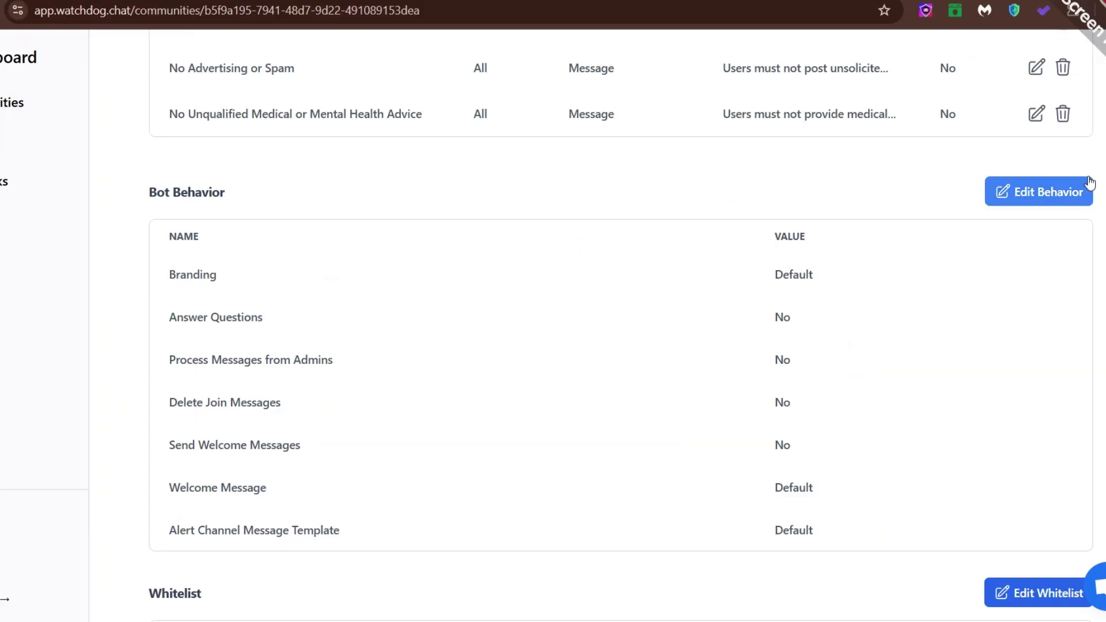
click(1038, 192)
scroll(1095, 199, up, 7)
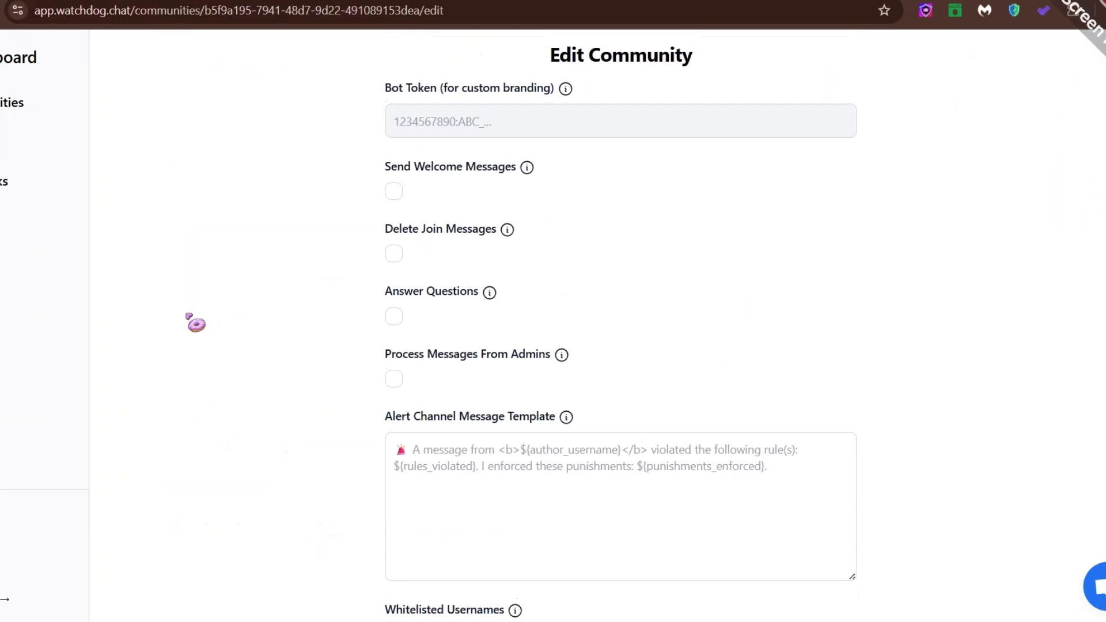
click(525, 170)
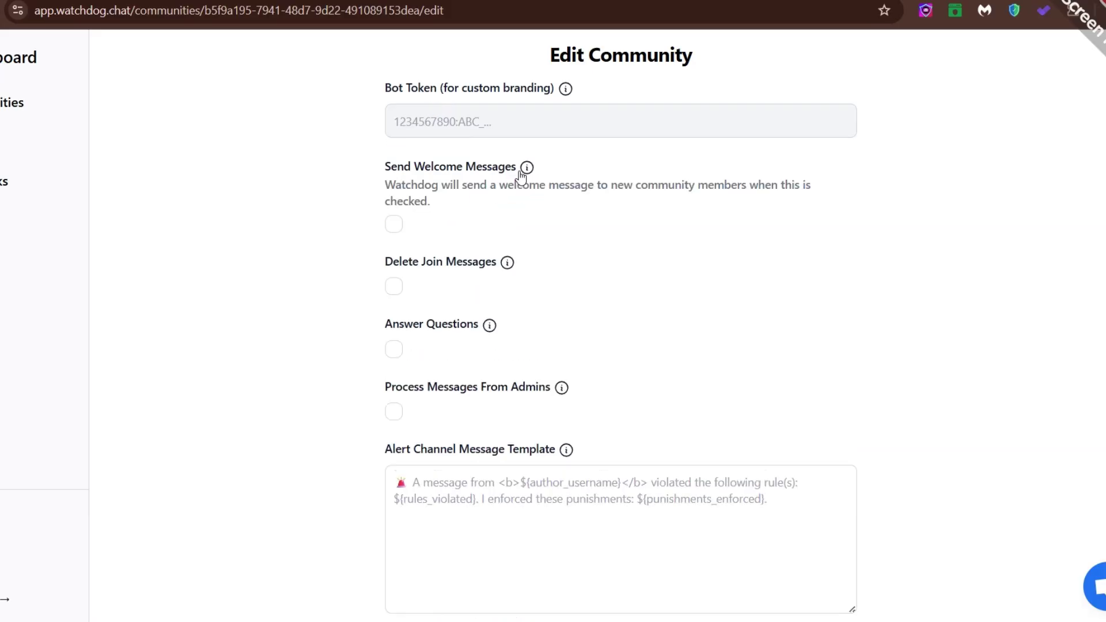
click(394, 224)
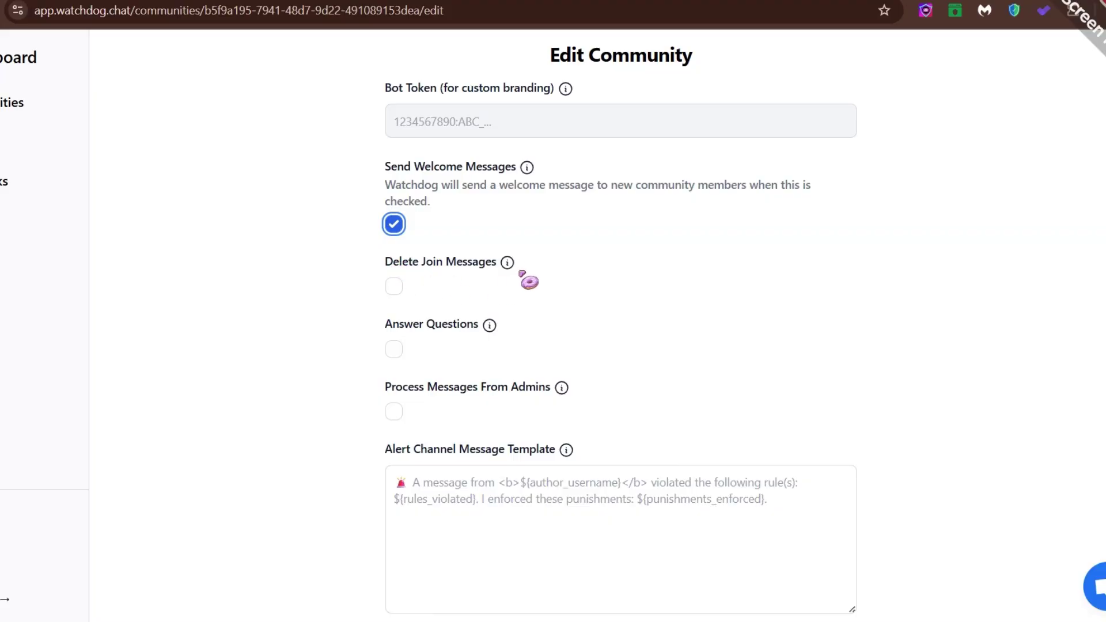
click(394, 287)
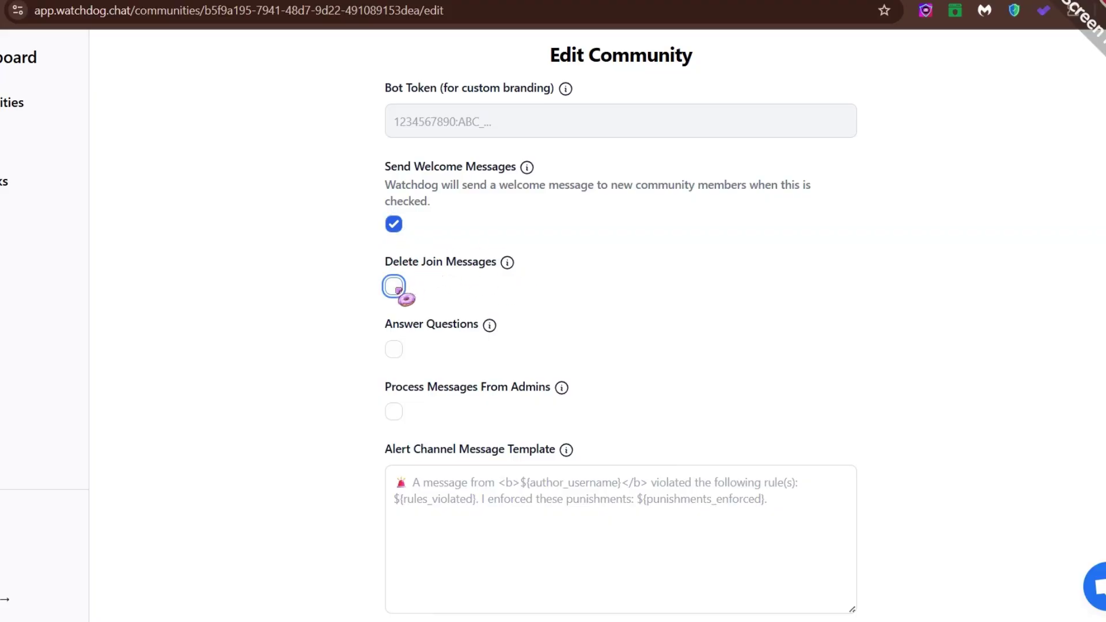
Enable Answer Questions, leaving the admin-message and alert template settings unchanged
scroll(410, 298, down, 2)
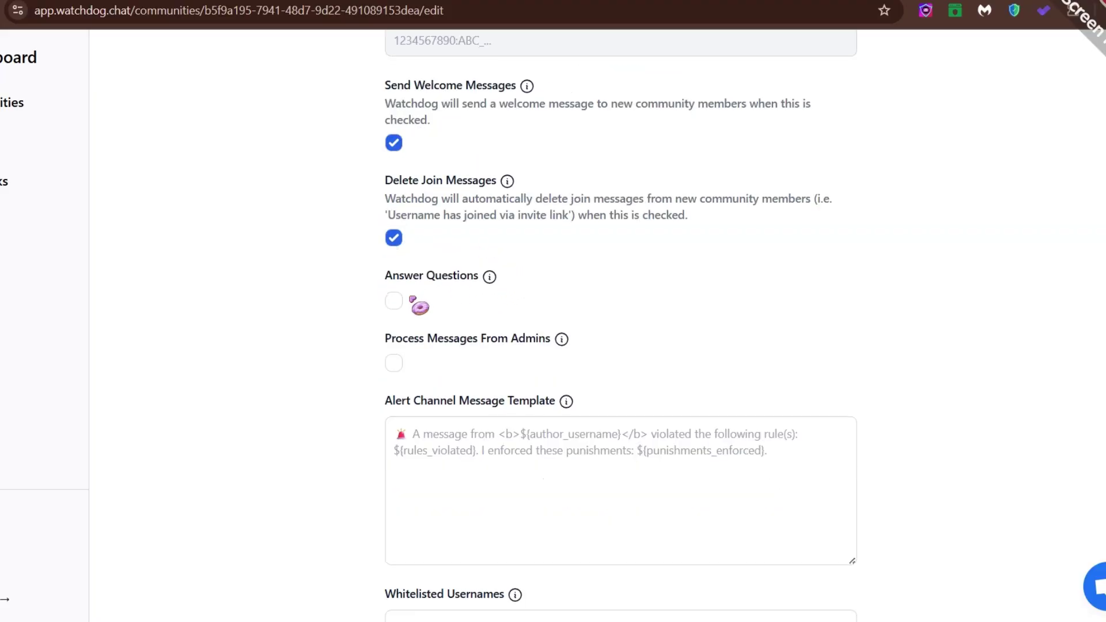
click(490, 279)
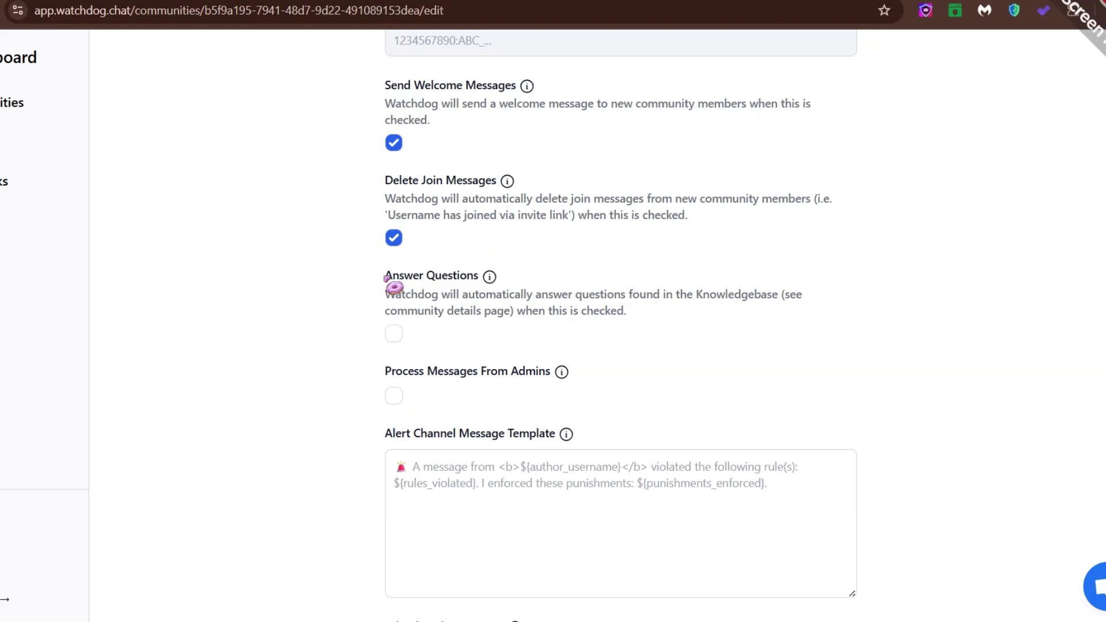
drag(385, 279, 483, 288)
click(528, 291)
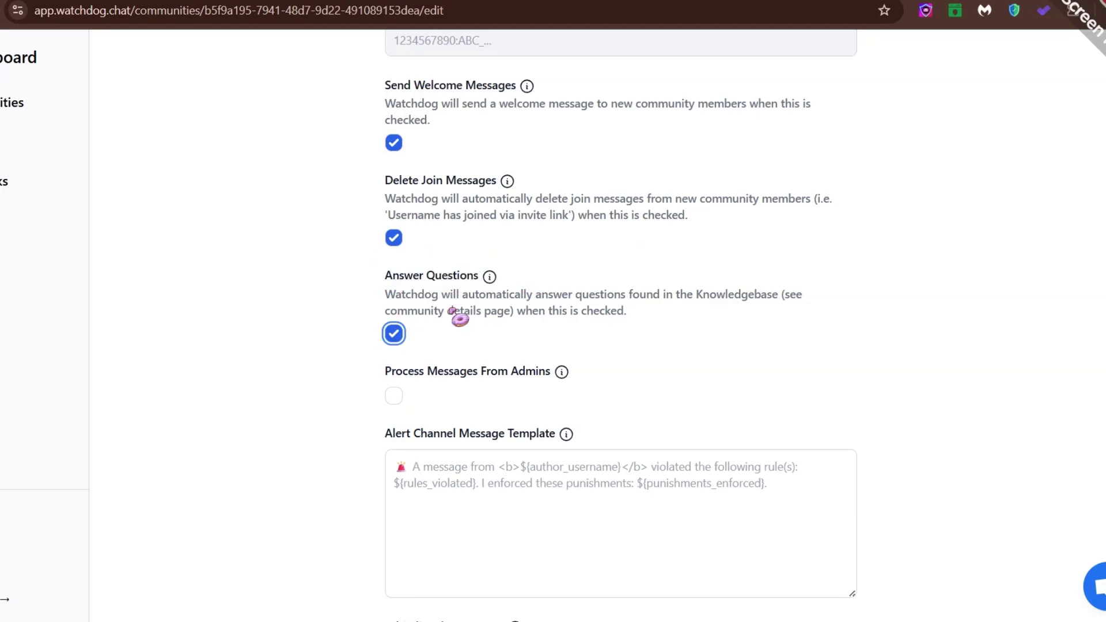
scroll(544, 397, down, 3)
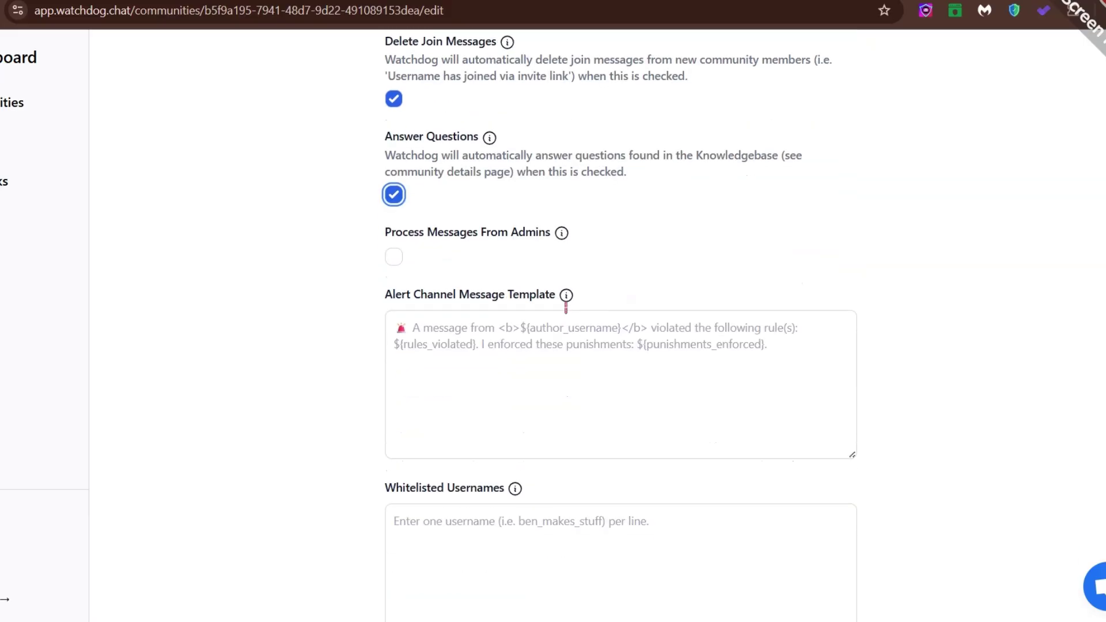
click(562, 211)
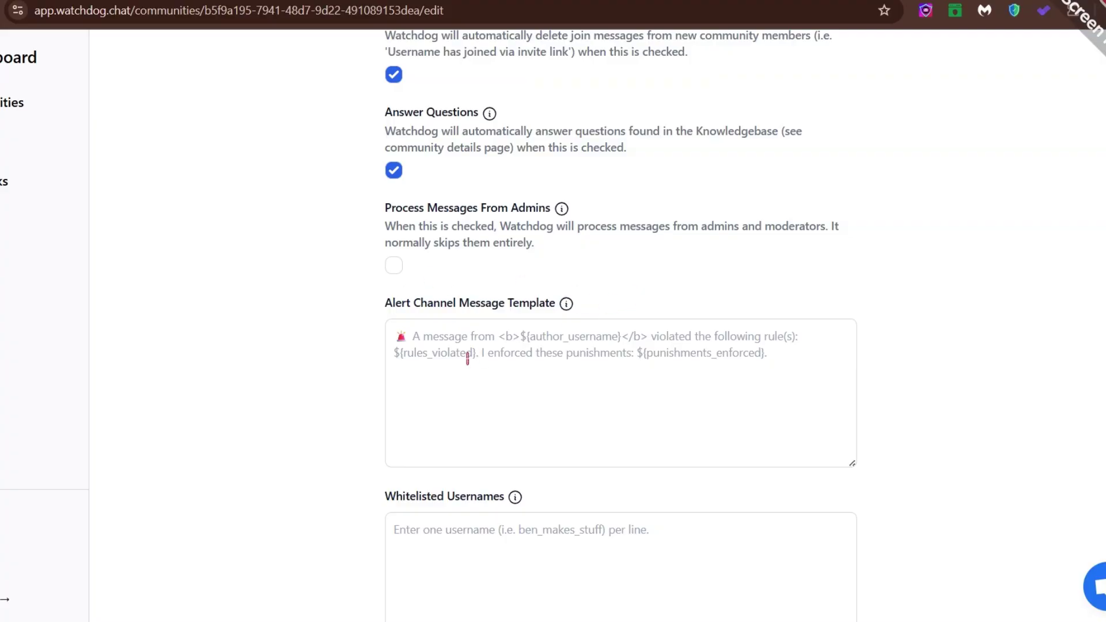
click(428, 342)
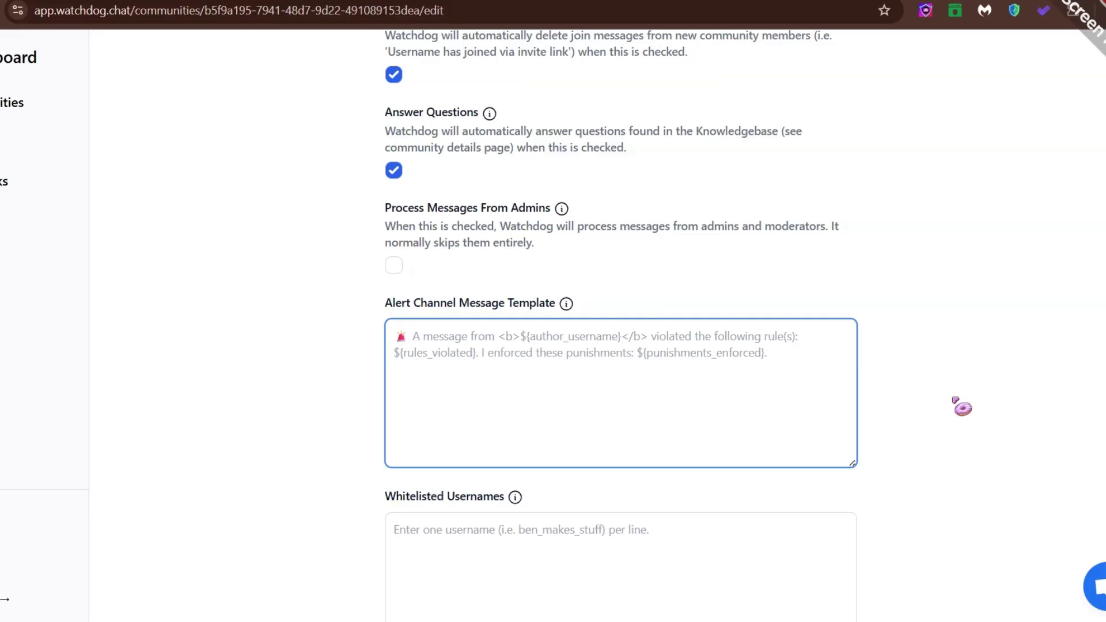
click(963, 408)
scroll(837, 420, down, 3)
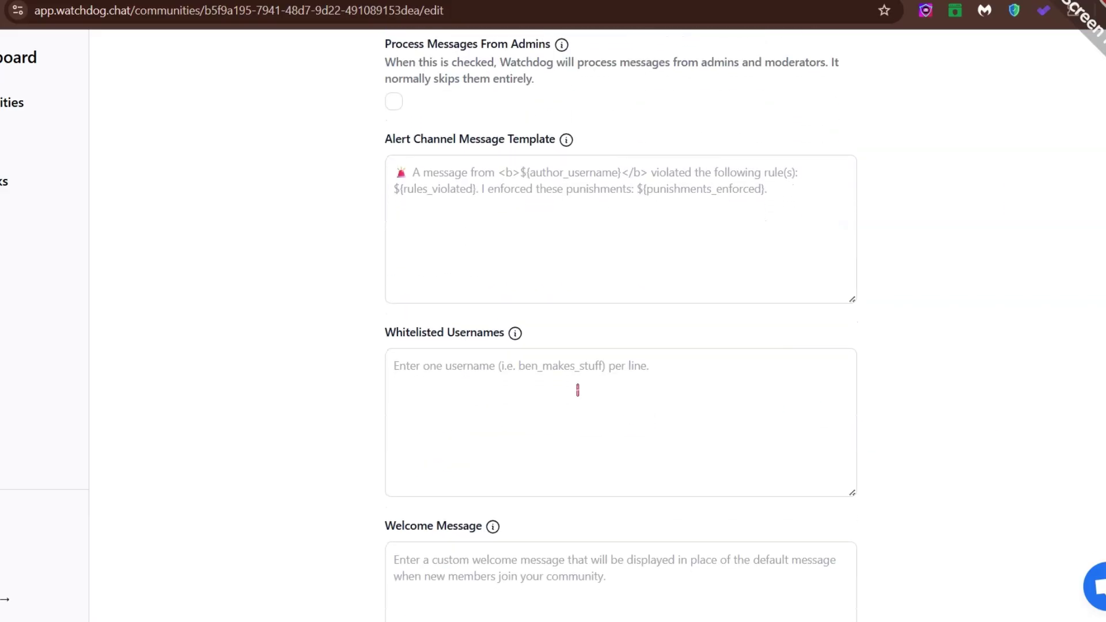
click(559, 390)
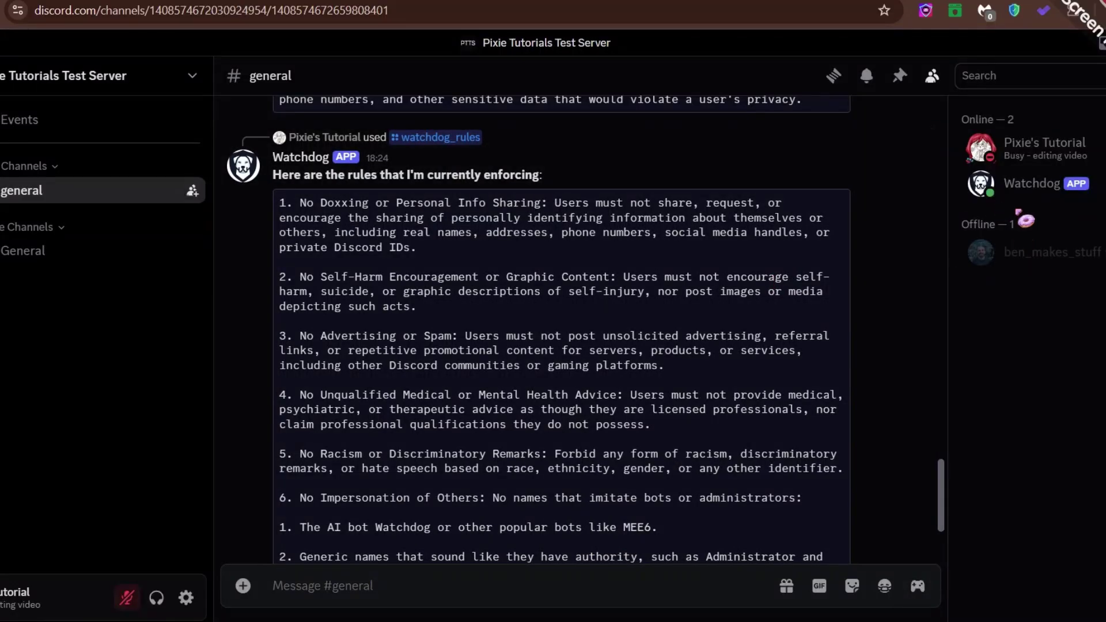
Copy your Discord username from your profile card into Watchdog's Whitelisted Usernames field
click(1028, 150)
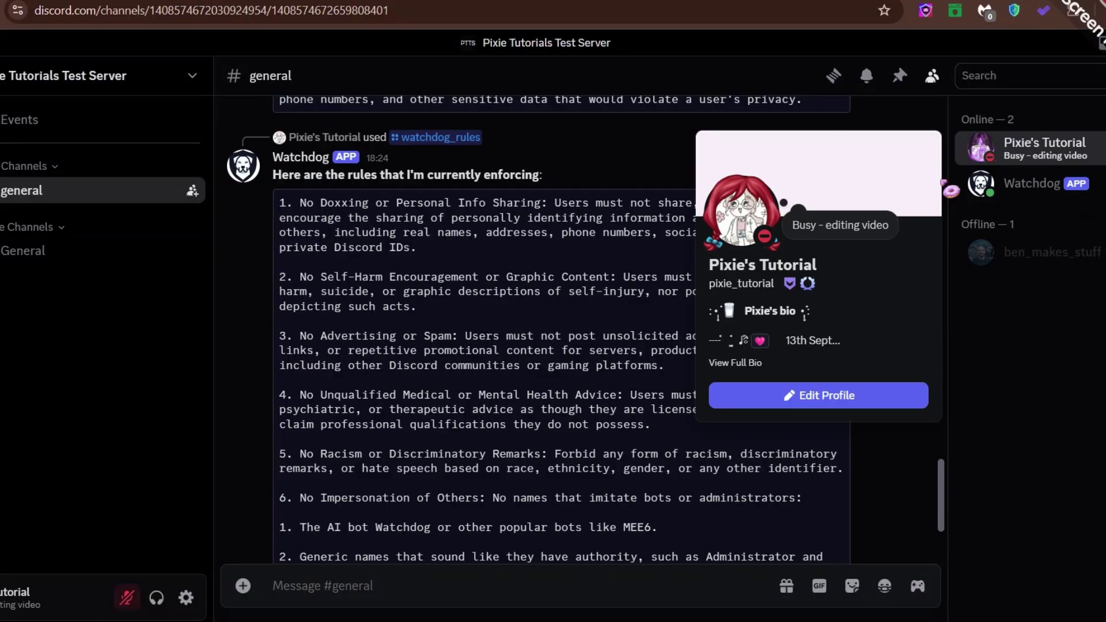
drag(775, 283, 707, 284)
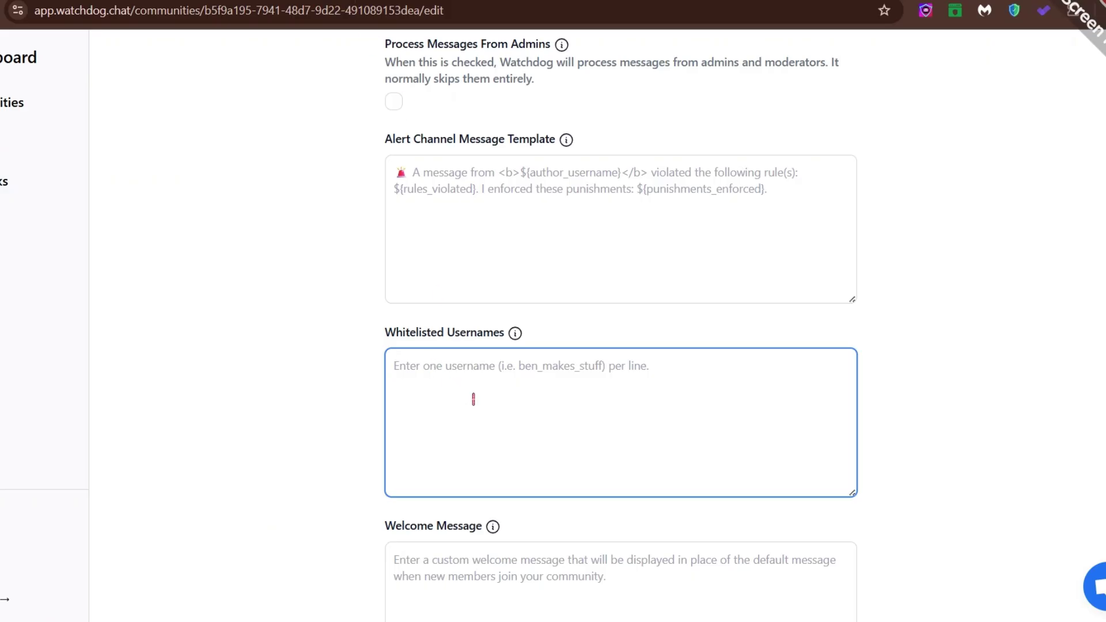
text(pixie_tutorial)
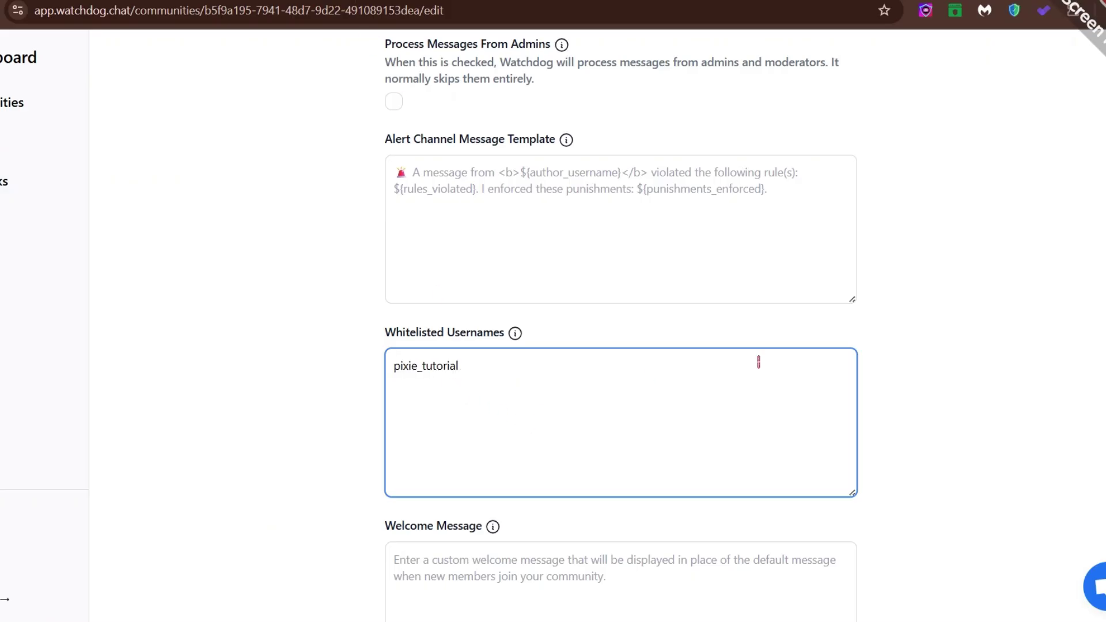
scroll(801, 337, down, 3)
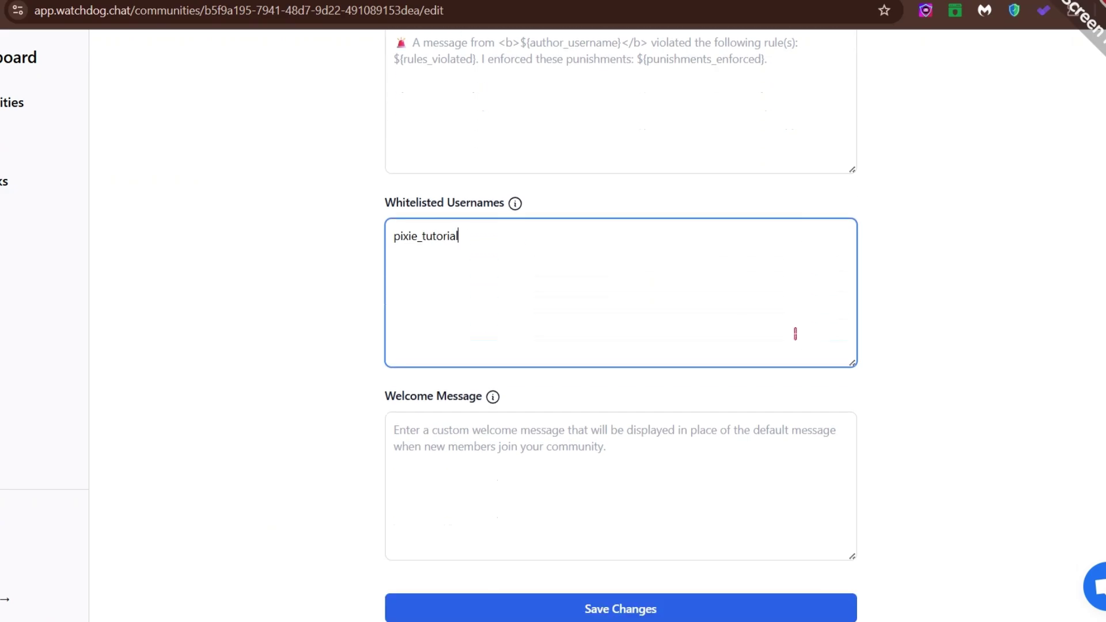
click(495, 440)
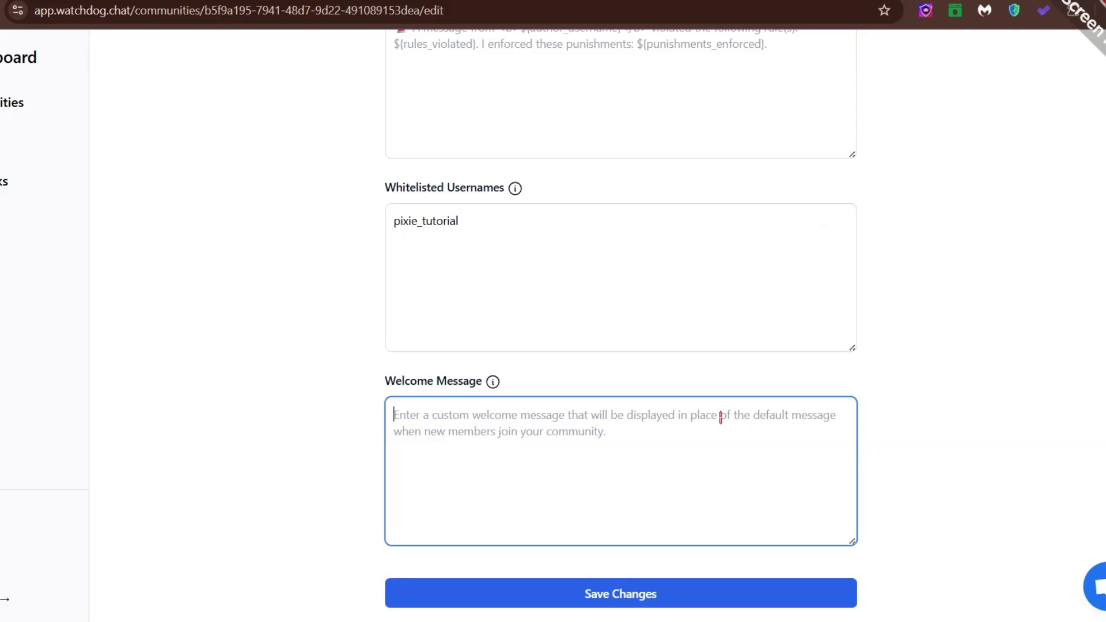
Save the settings and scroll to the Q&A Knowledgebase showing 5061 imported entries
click(596, 589)
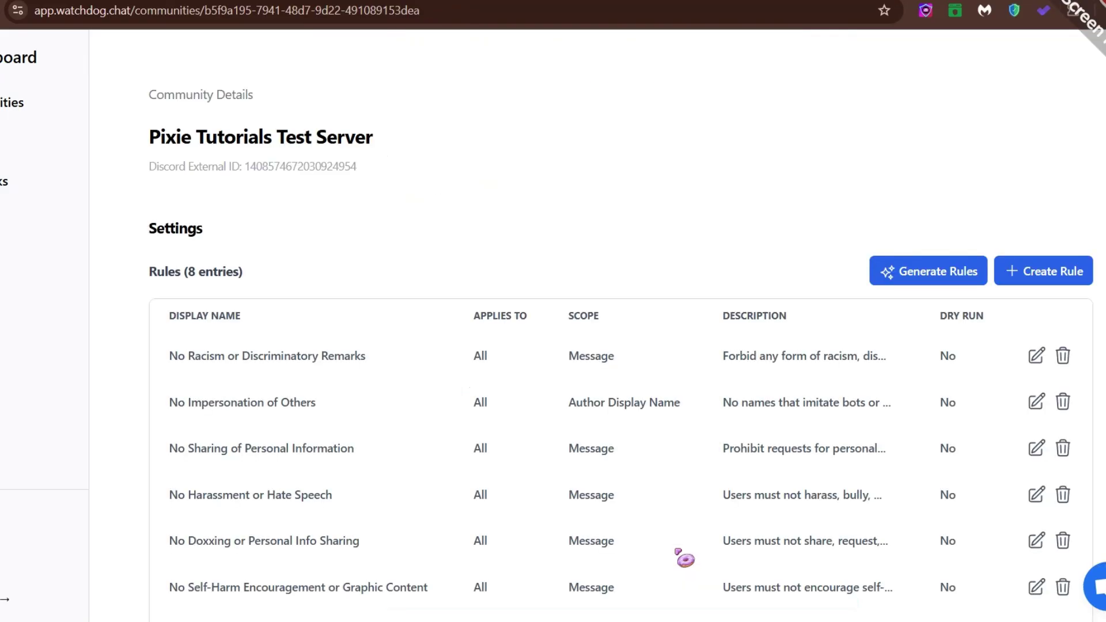
scroll(901, 274, down, 10)
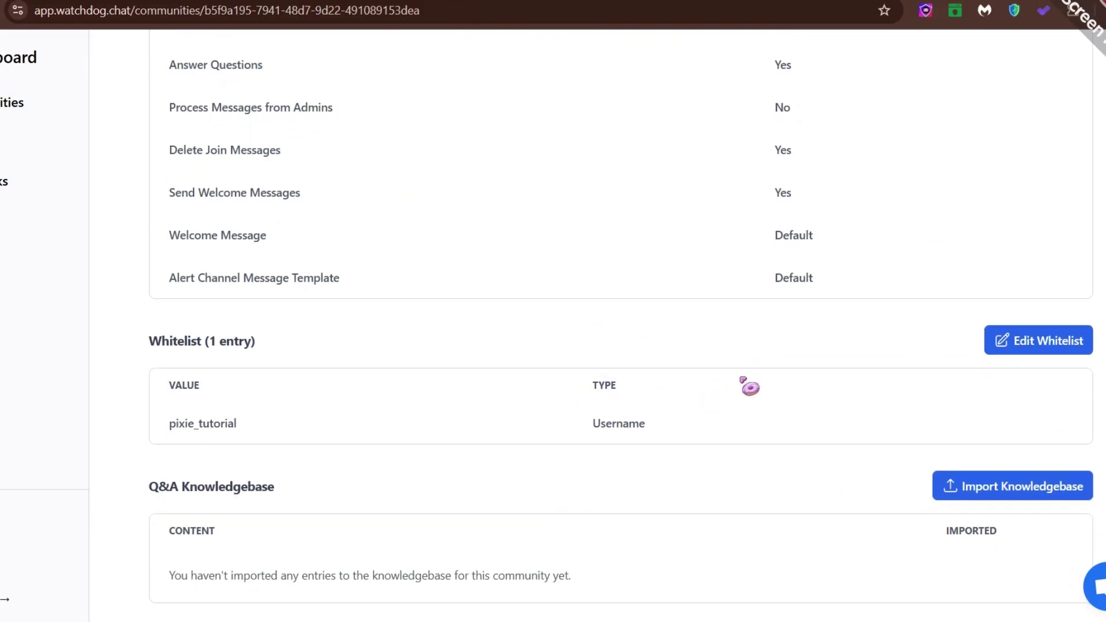
scroll(747, 382, down, 2)
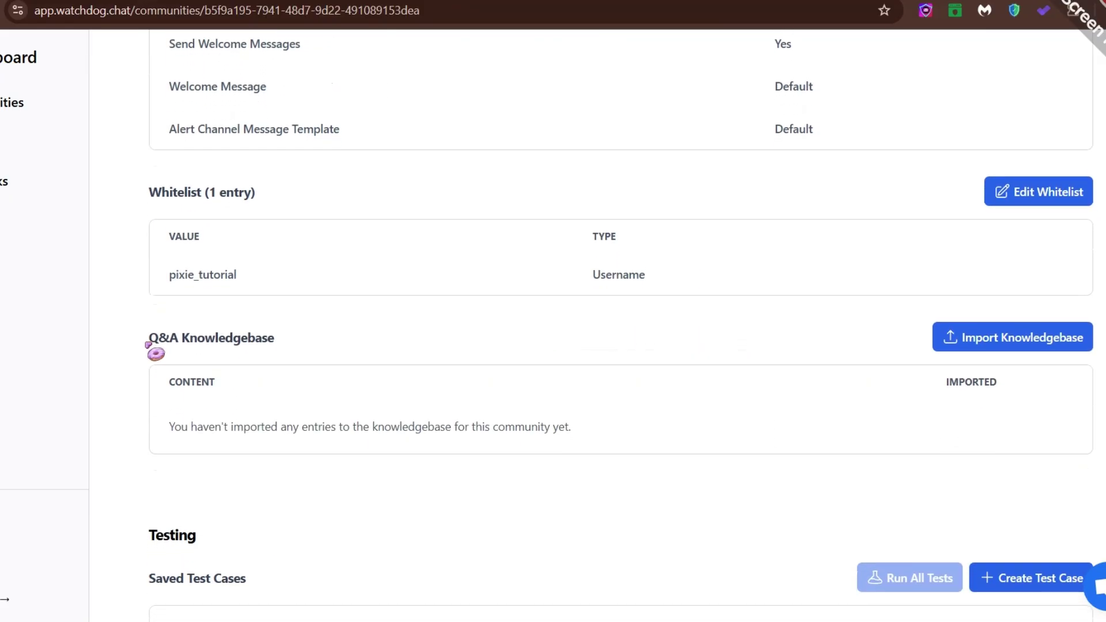
click(557, 341)
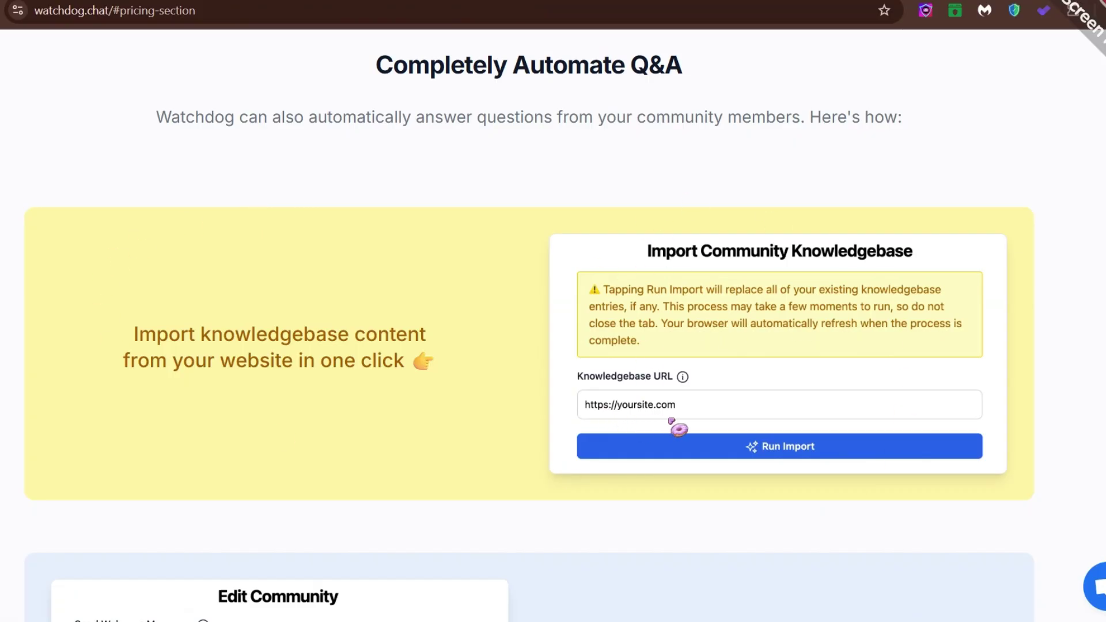
scroll(677, 432, down, 5)
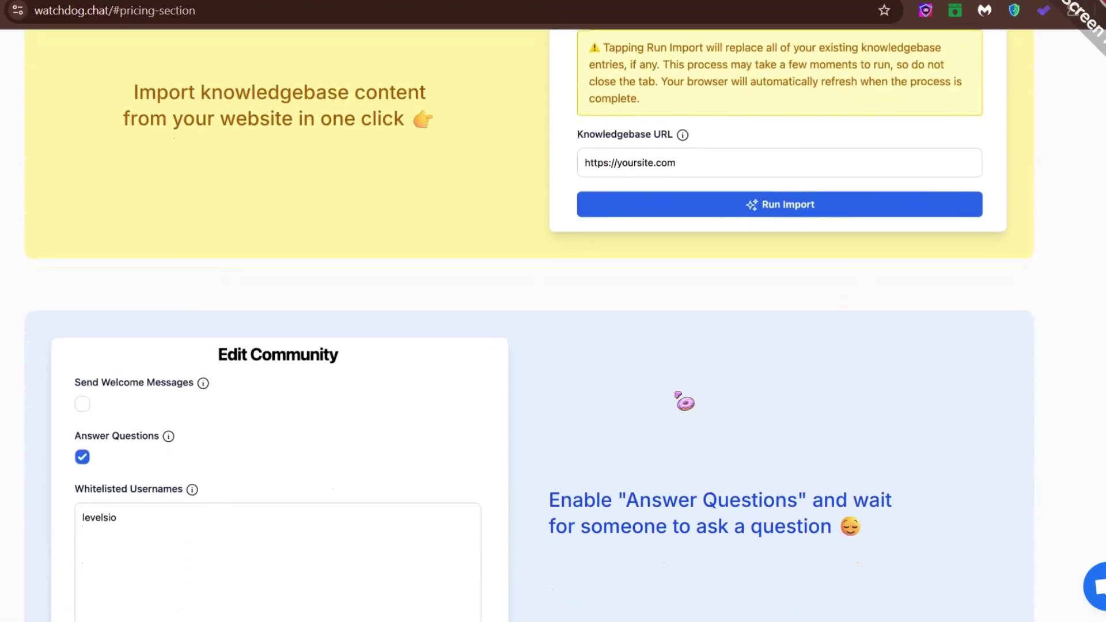
scroll(683, 399, down, 1)
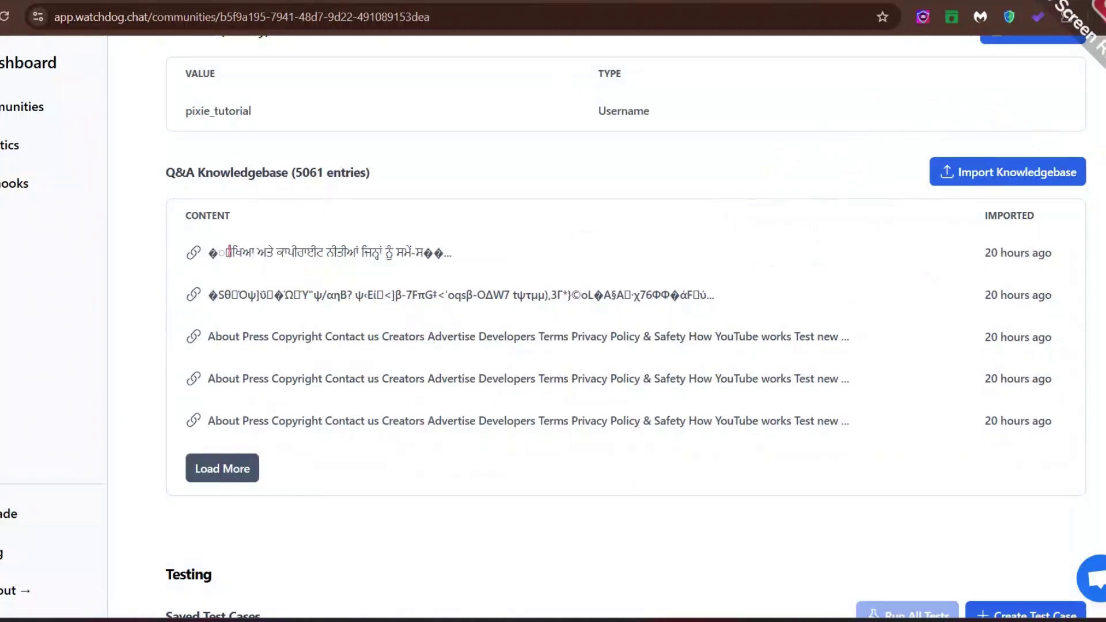
drag(233, 252, 800, 454)
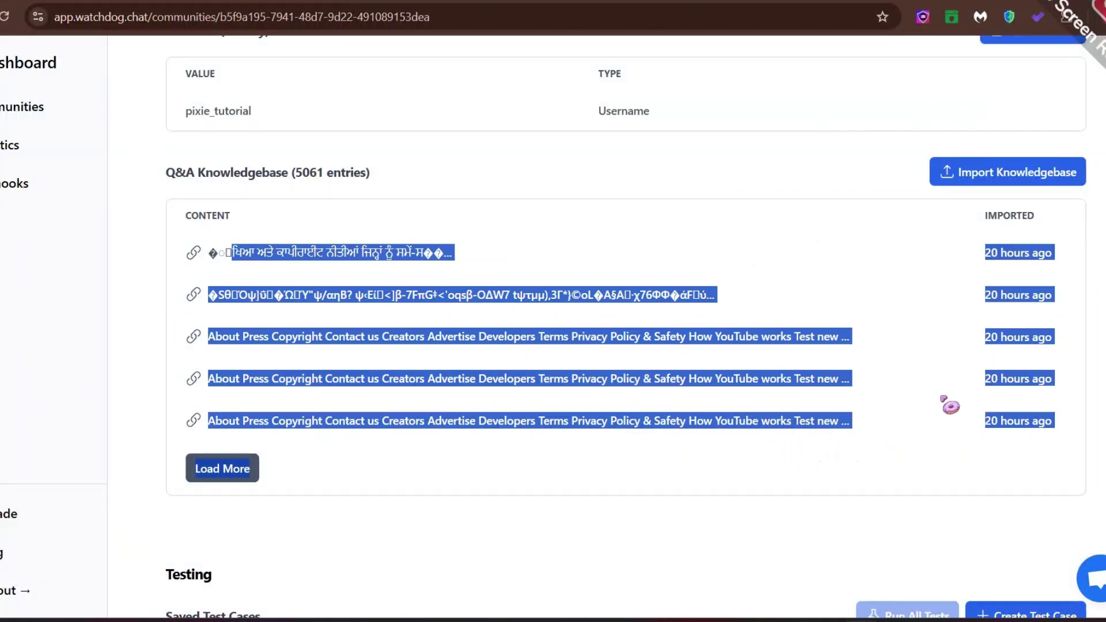
click(800, 455)
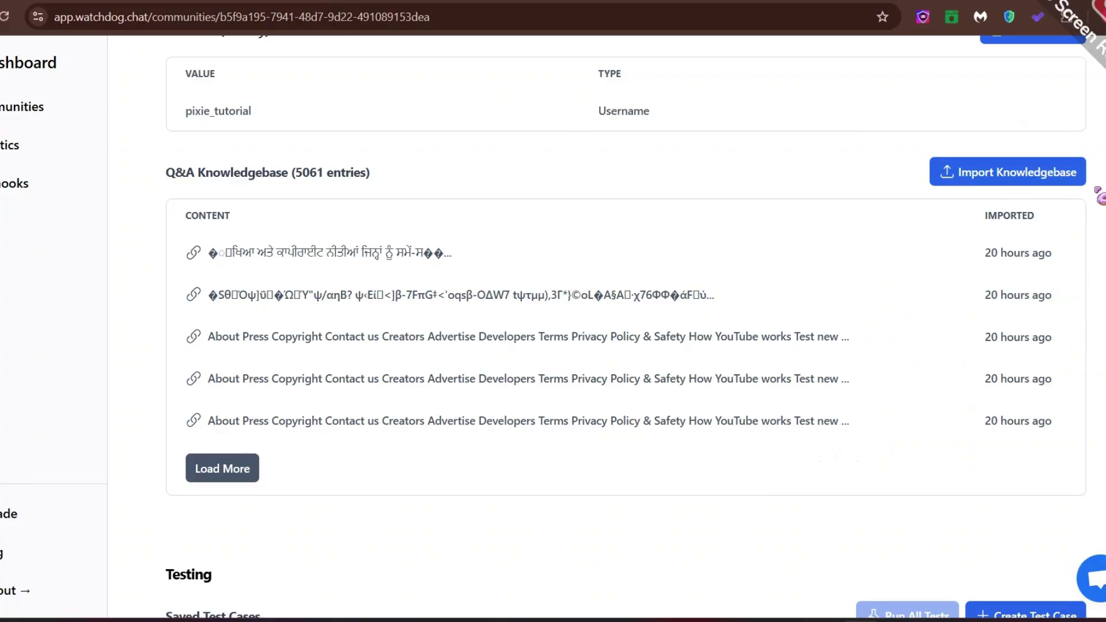
Bring up Watchdog's knowledgebase import page, then copy the Japan article's selected intro paragraph in Wikipedia
click(1067, 187)
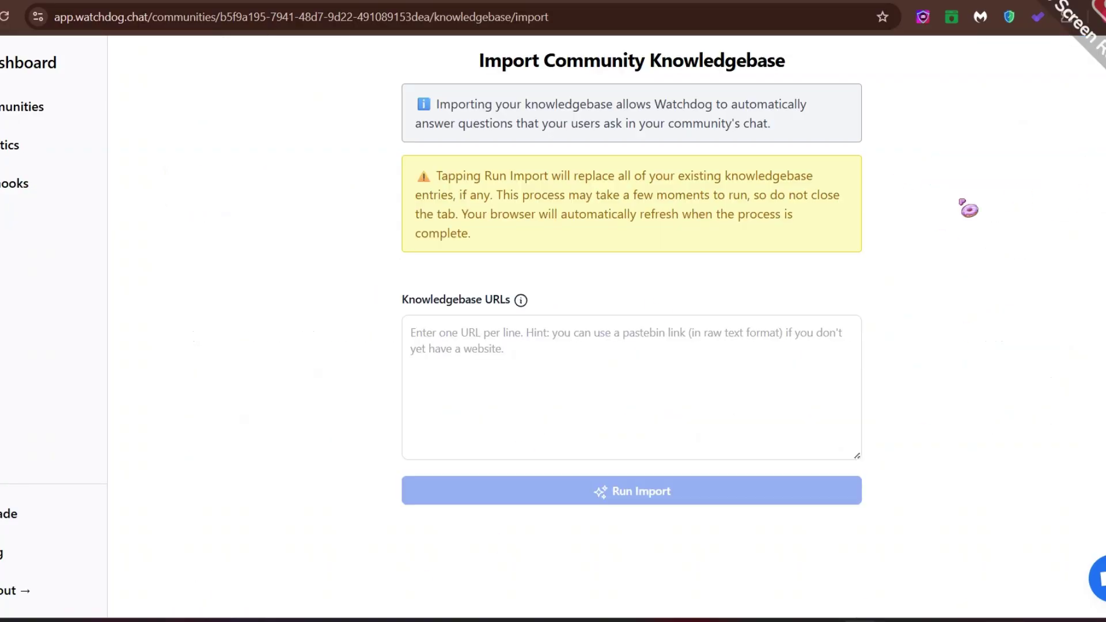
click(476, 360)
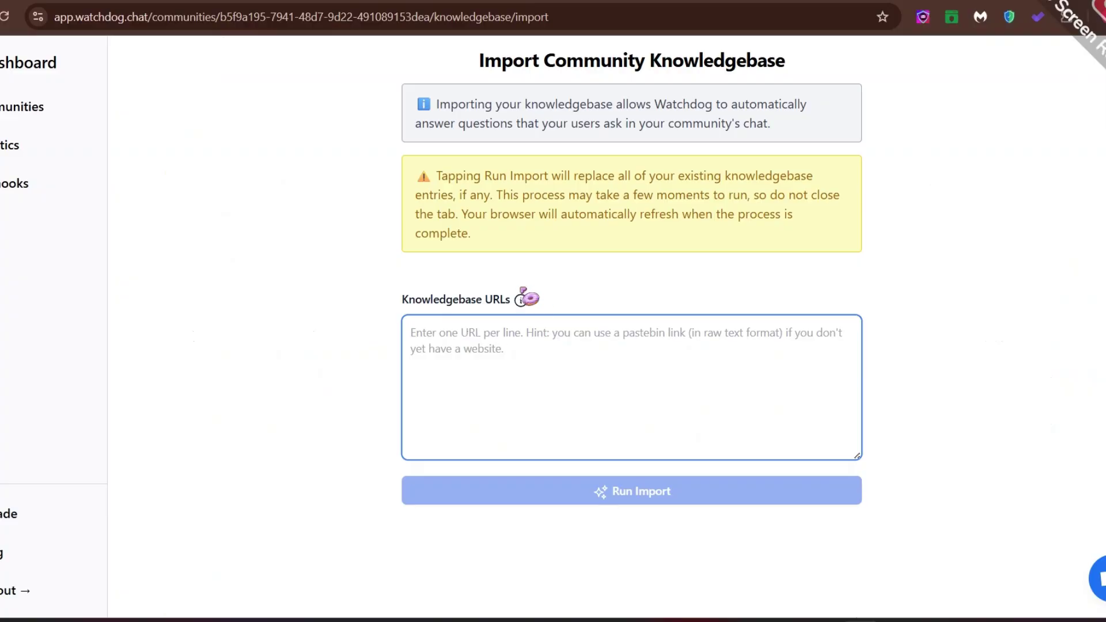
key(ctrl+Tab)
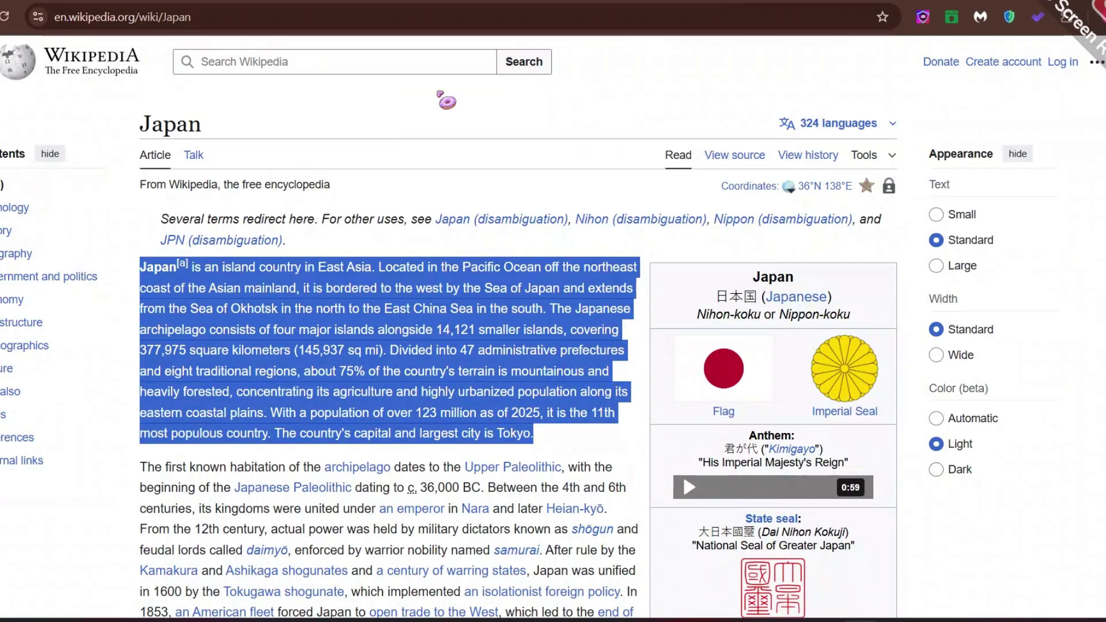
right_click(229, 322)
click(246, 344)
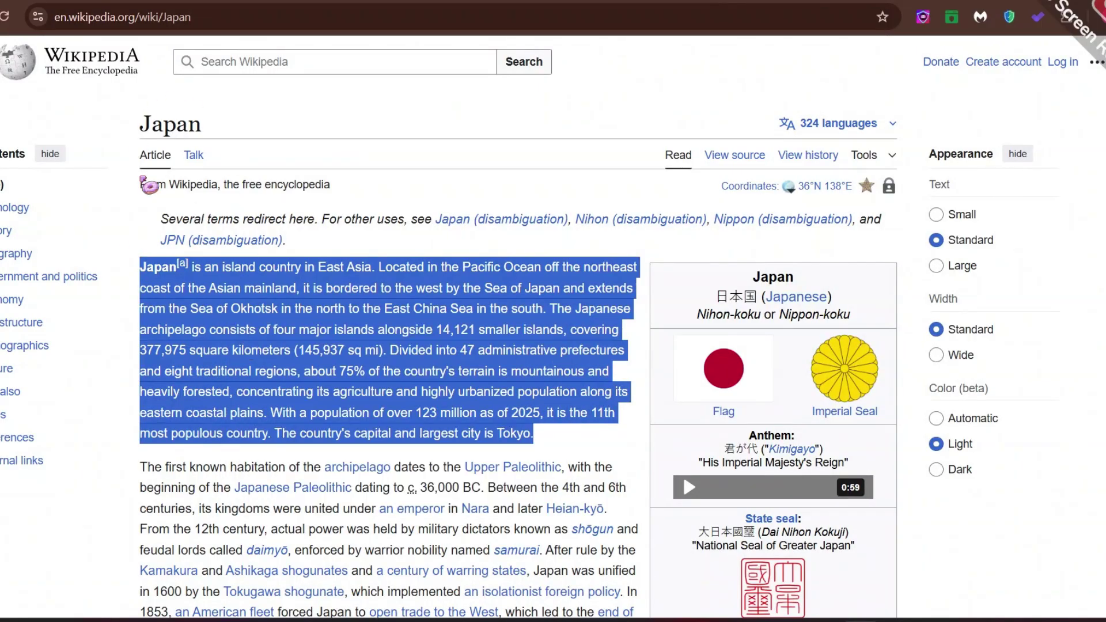
Paste the Japan paragraph into a new Pastebin paste and publish it
key(ctrl+Tab)
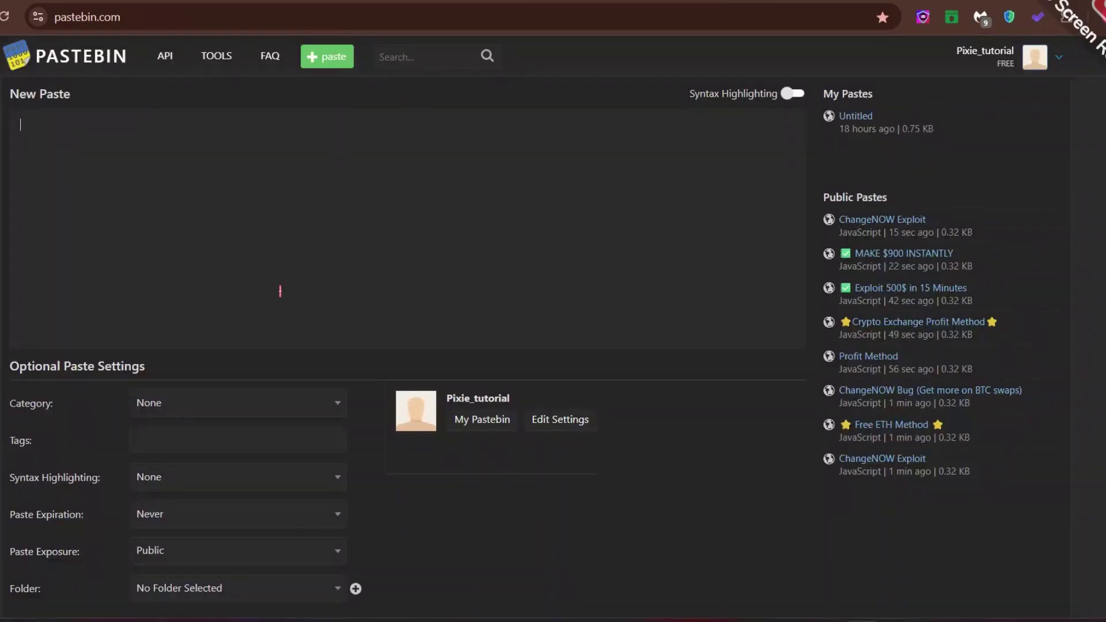
text(Japan[a] is an island country in East Asia. Located in the Pacific Ocean off the northeast coast of the Asian mainland, it is bordered to the west by the Sea of Japan and extends from the Sea of Okhotsk in the north to the East China Sea in the south. The Japanese archipelago consists of four major islands alongside 14,121 smaller islands, covering 377,975 square kilometers (145,937 sq mi). Divided into 47 administrative prefectures and eight traditional regions, about 75% of the country's terrain is mountainous and heavily forested, concentrating its agriculture and highly urbanized population along its eastern coastal plains. With a population of over 123 million as of 2025, it is the 11th most populous country. The country's capital and largest city is Tokyo.)
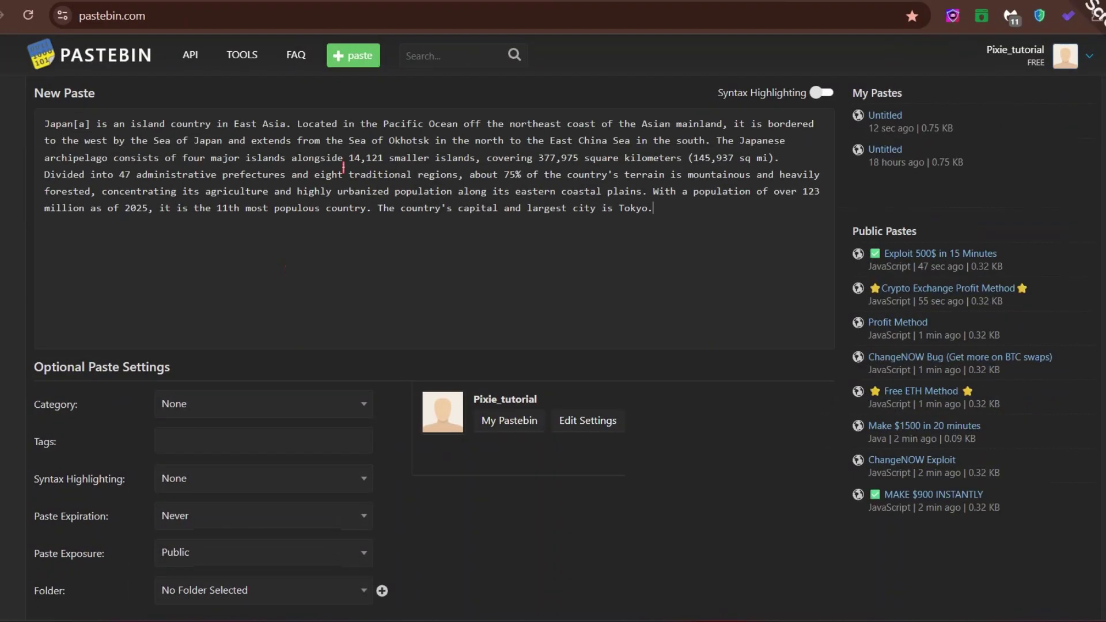
scroll(503, 262, down, 6)
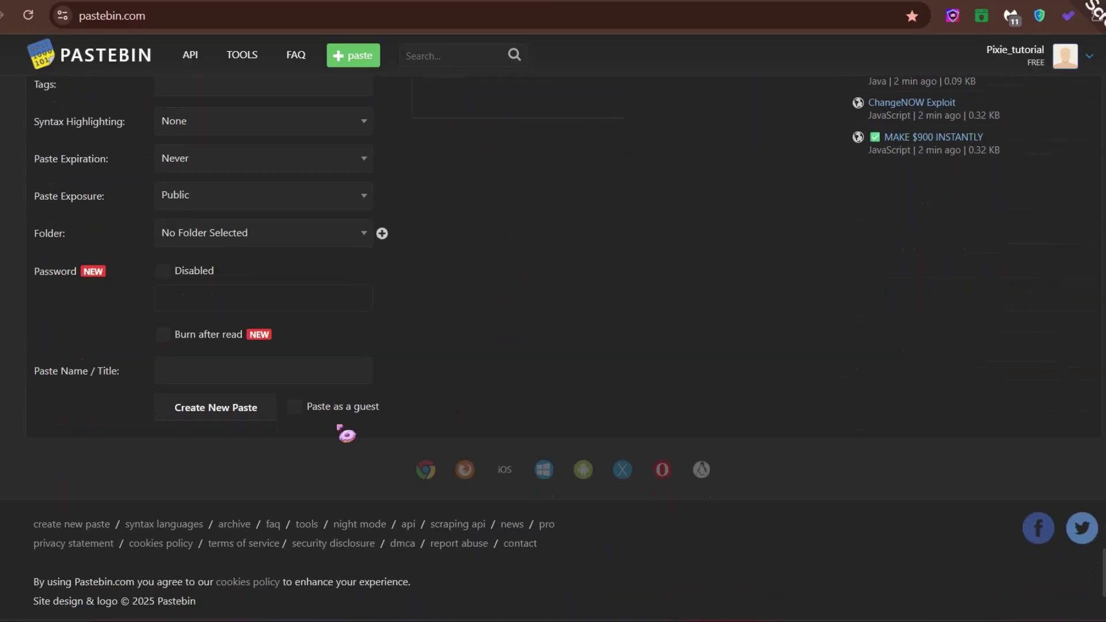
click(244, 410)
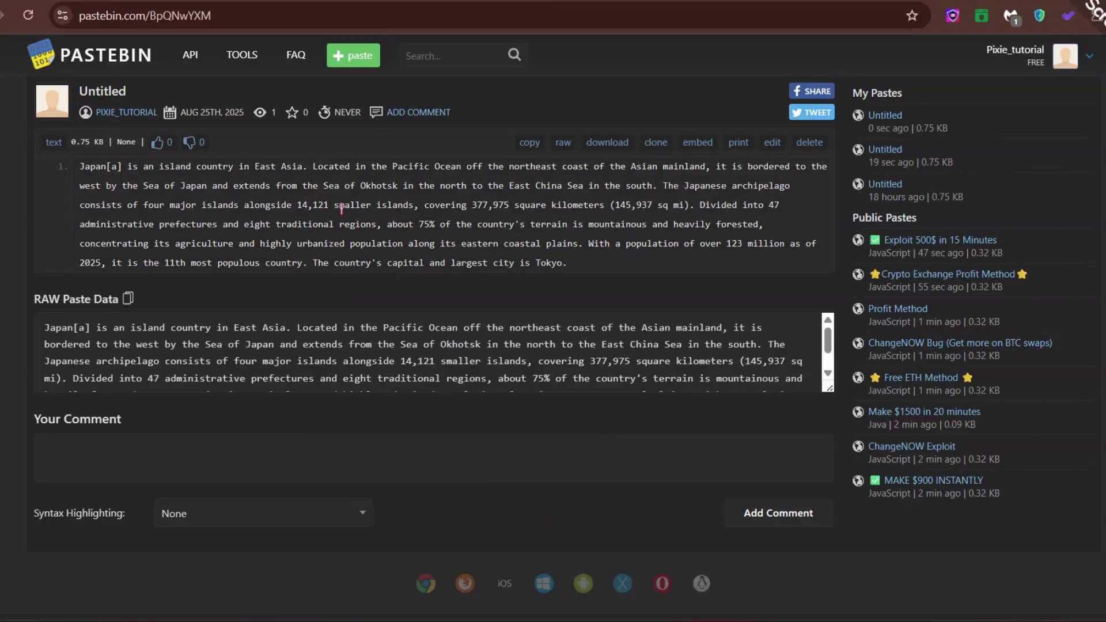
Open the paste's raw version and copy its web address
click(558, 144)
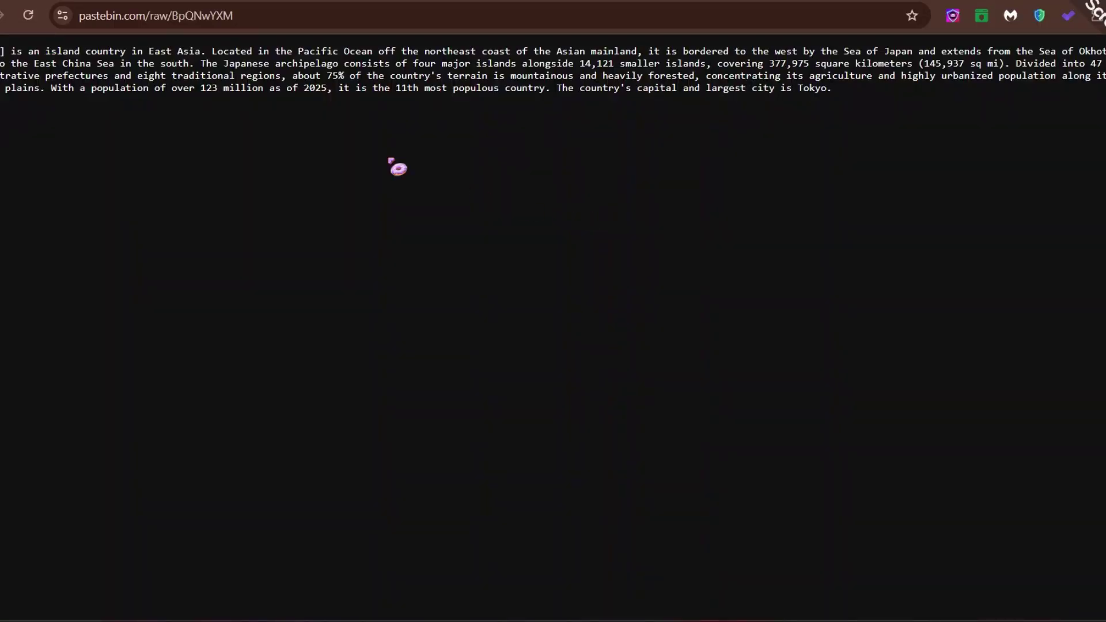
click(185, 17)
key(ctrl+c)
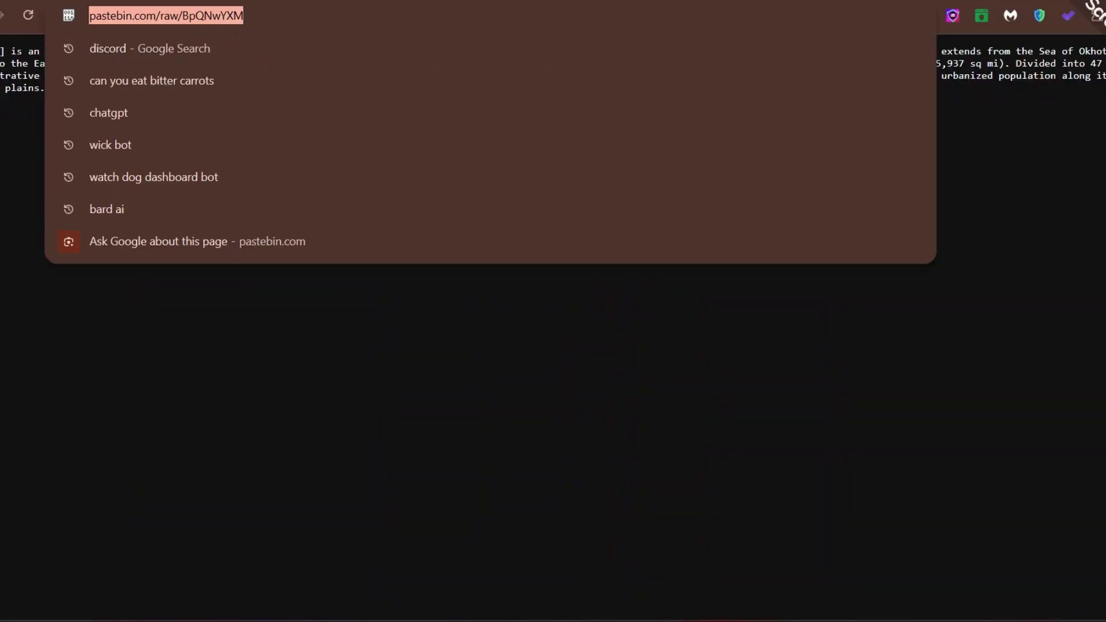
key(ctrl+Tab)
Import the raw Pastebin URL as a knowledgebase URL, raising the Q&A count to 5062 entries
click(571, 363)
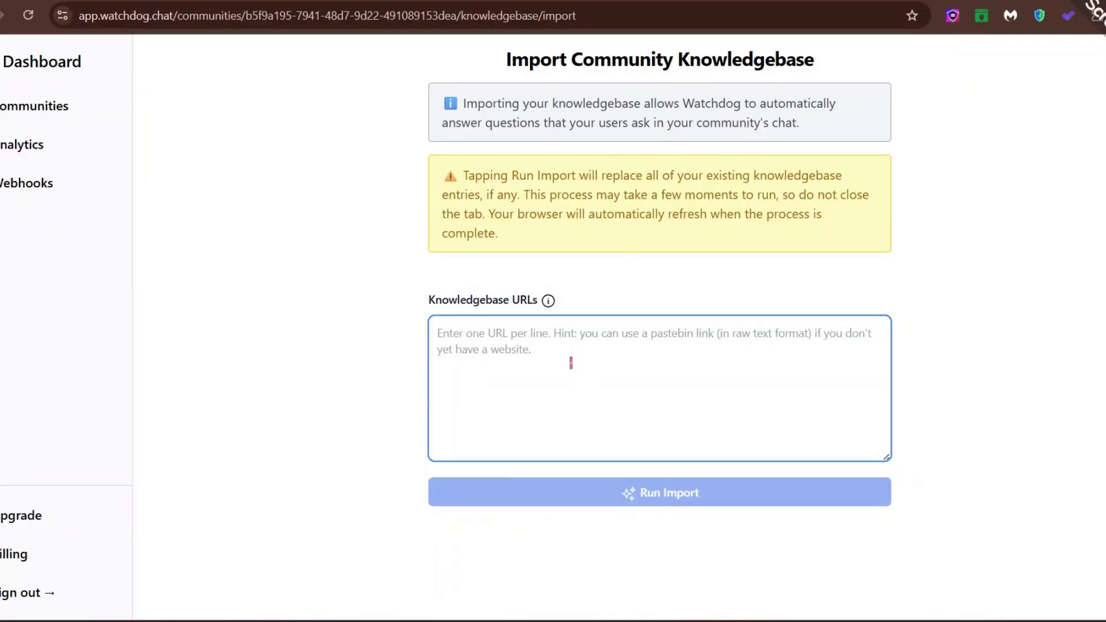
key(ctrl+v)
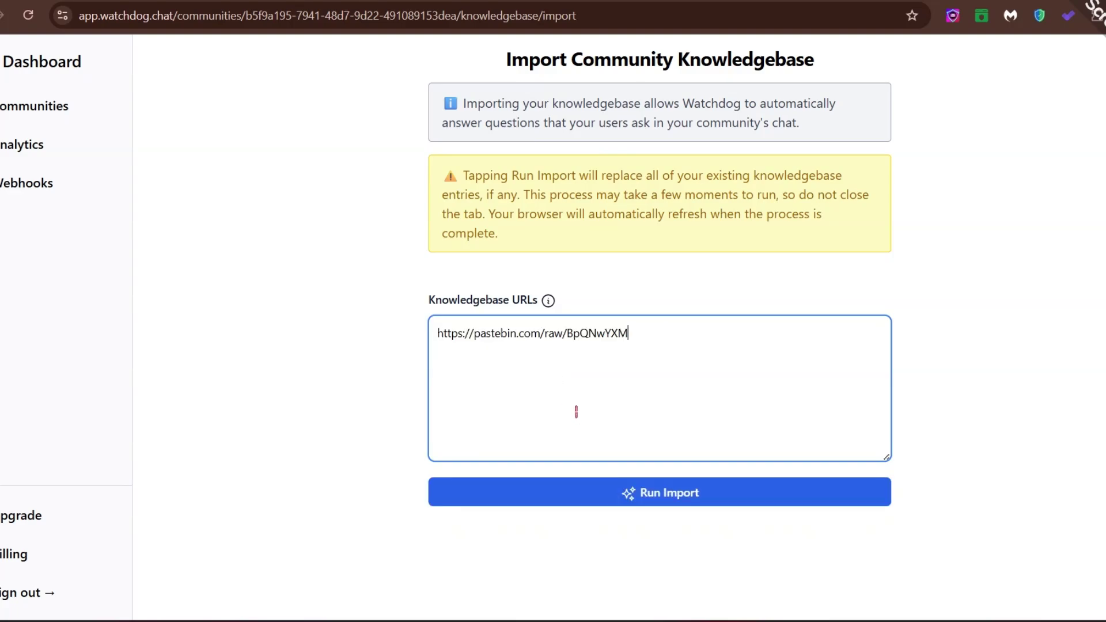
click(603, 499)
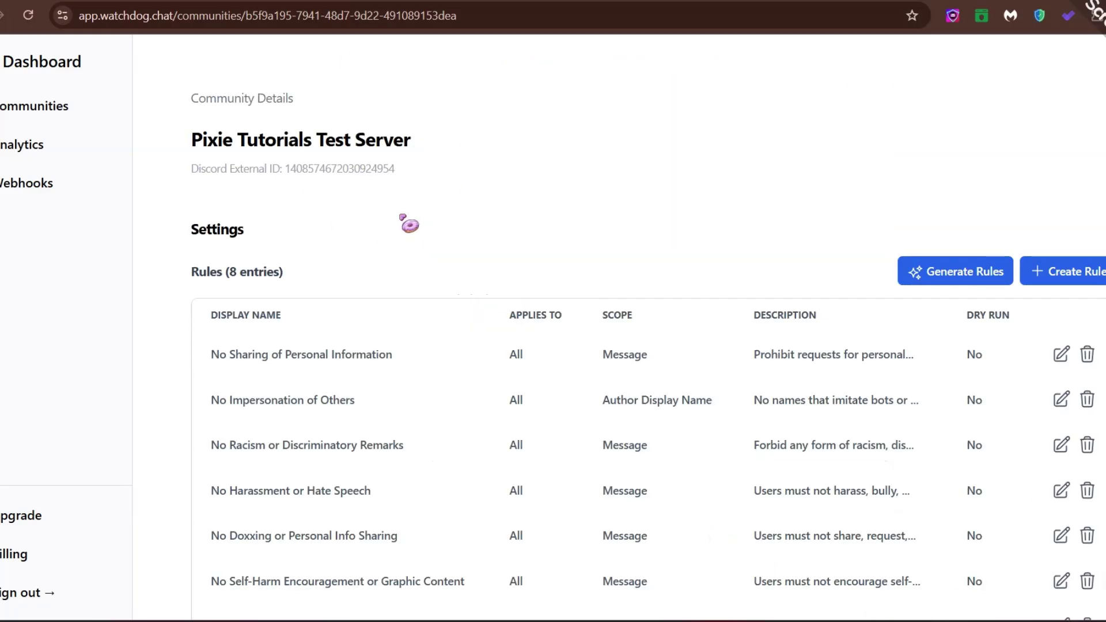
scroll(602, 242, down, 9)
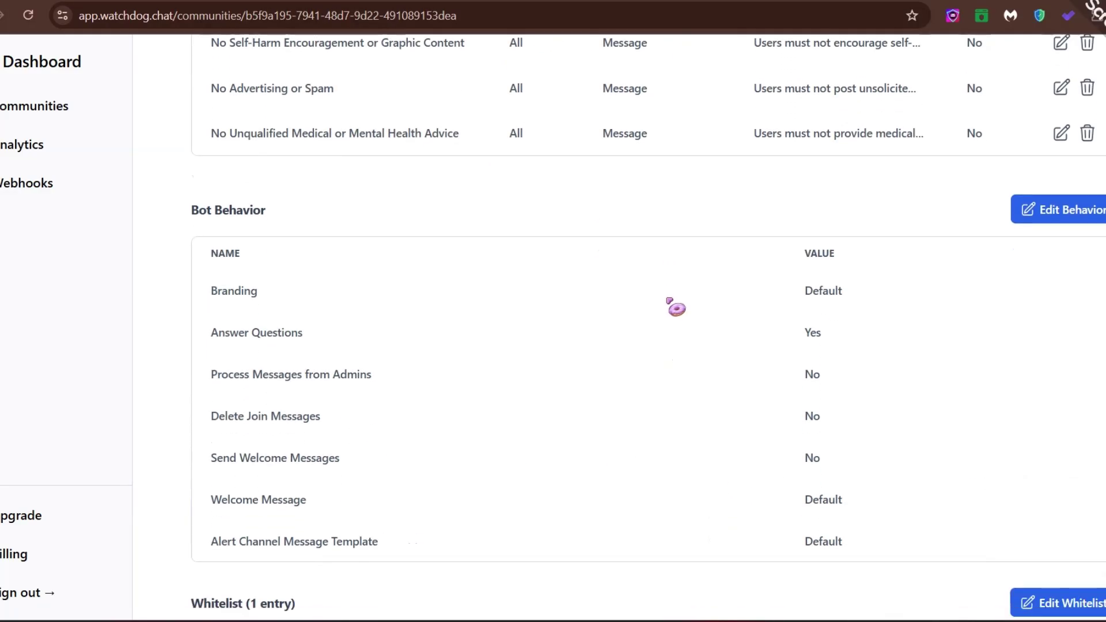
scroll(676, 308, down, 10)
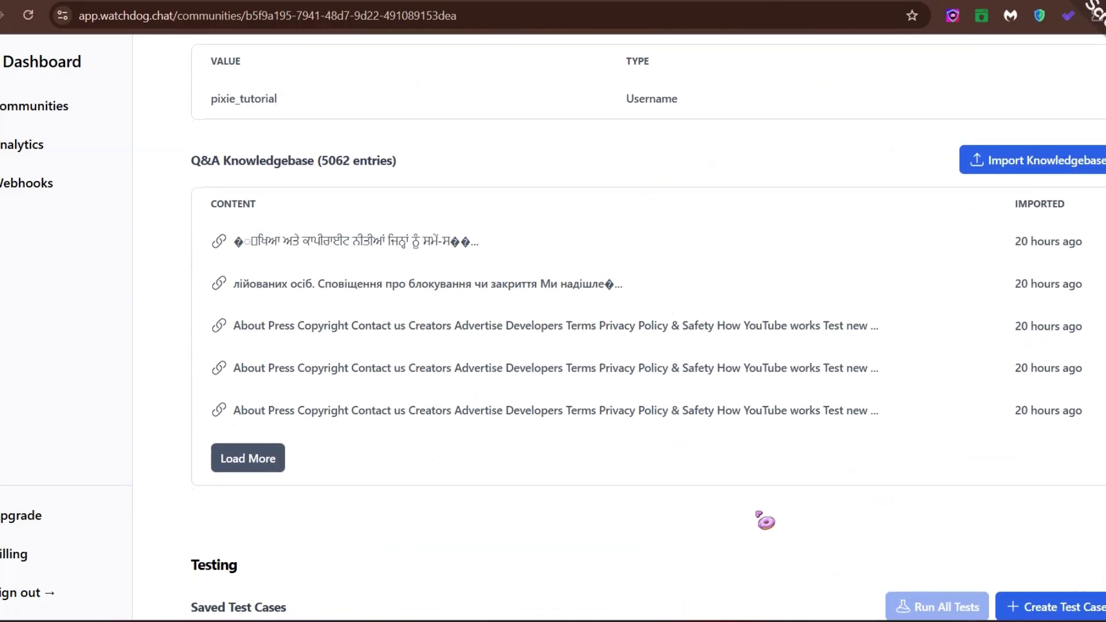
scroll(756, 519, up, 5)
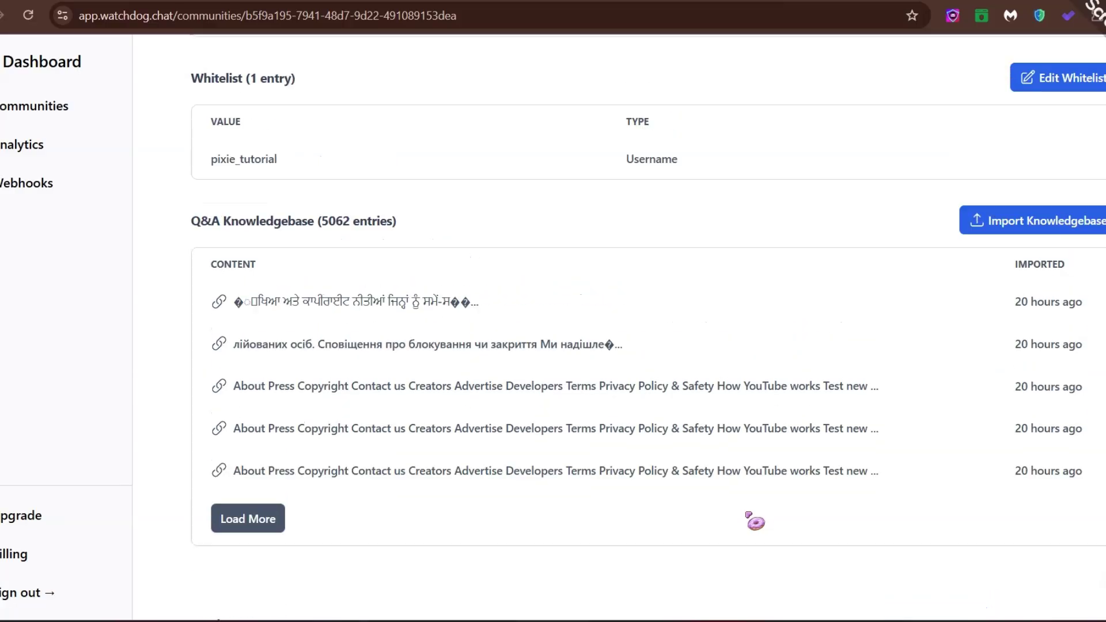
scroll(1093, 359, up, 4)
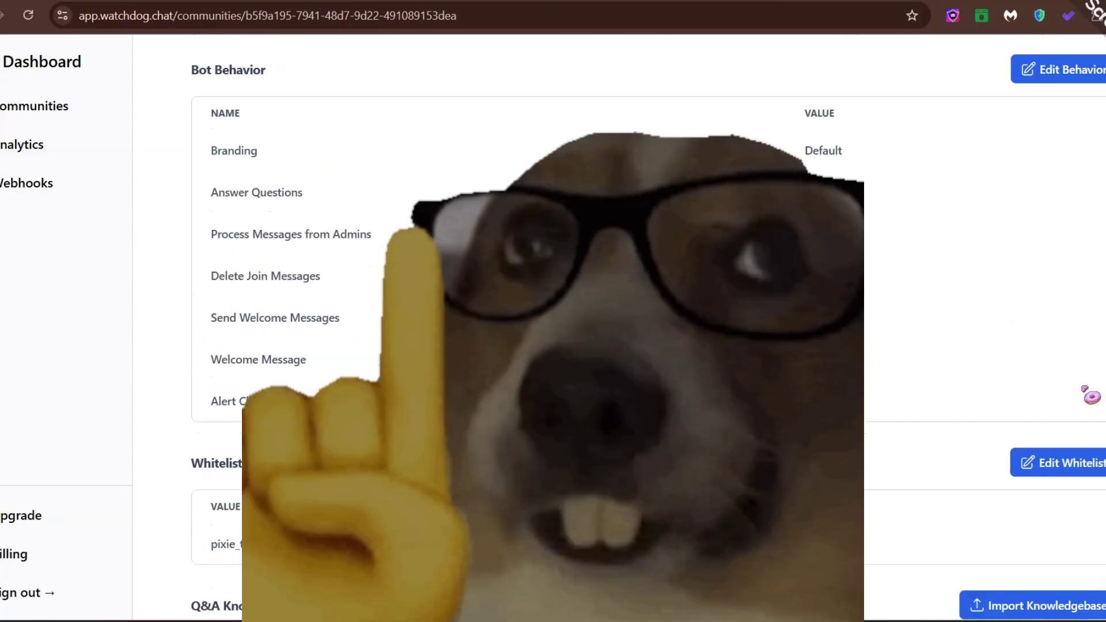
Enable Answer Questions in the community's behavior settings
click(1083, 196)
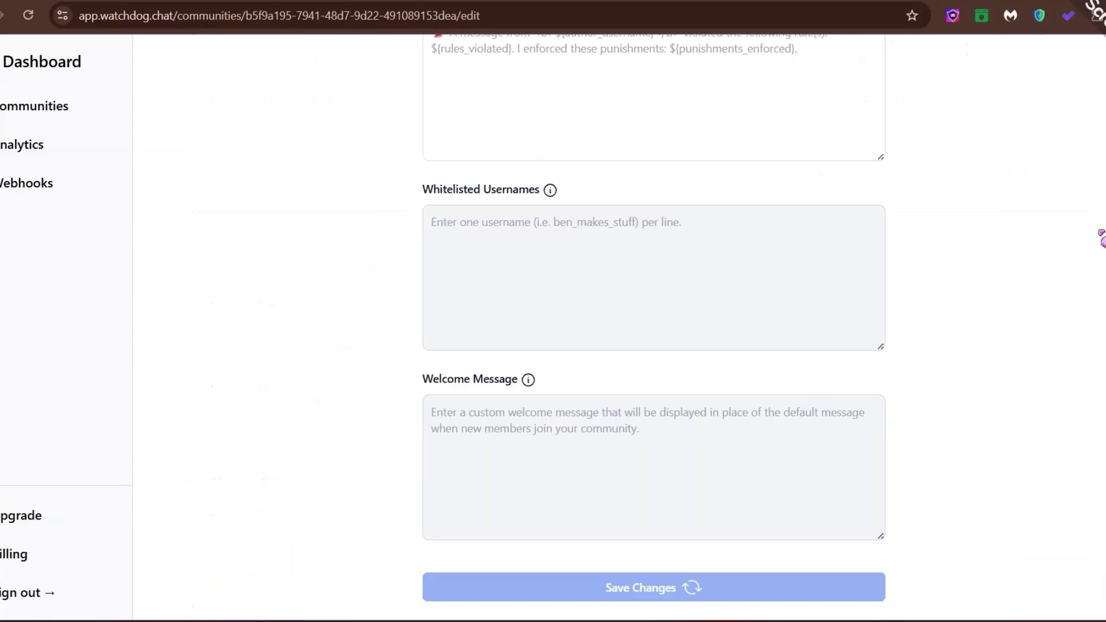
scroll(1099, 342, up, 7)
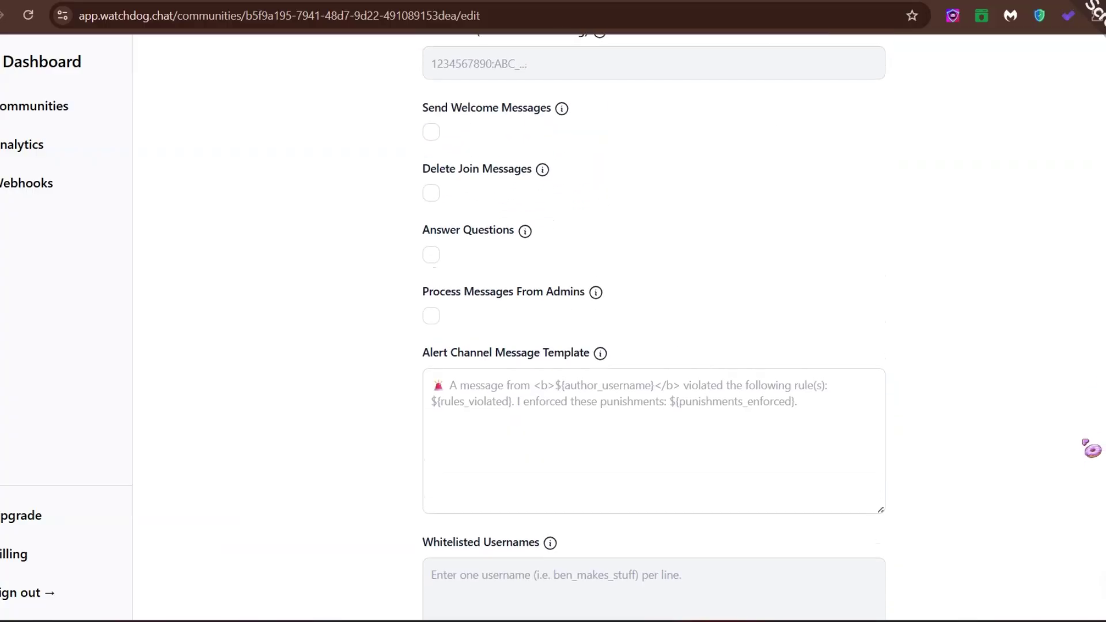
click(431, 304)
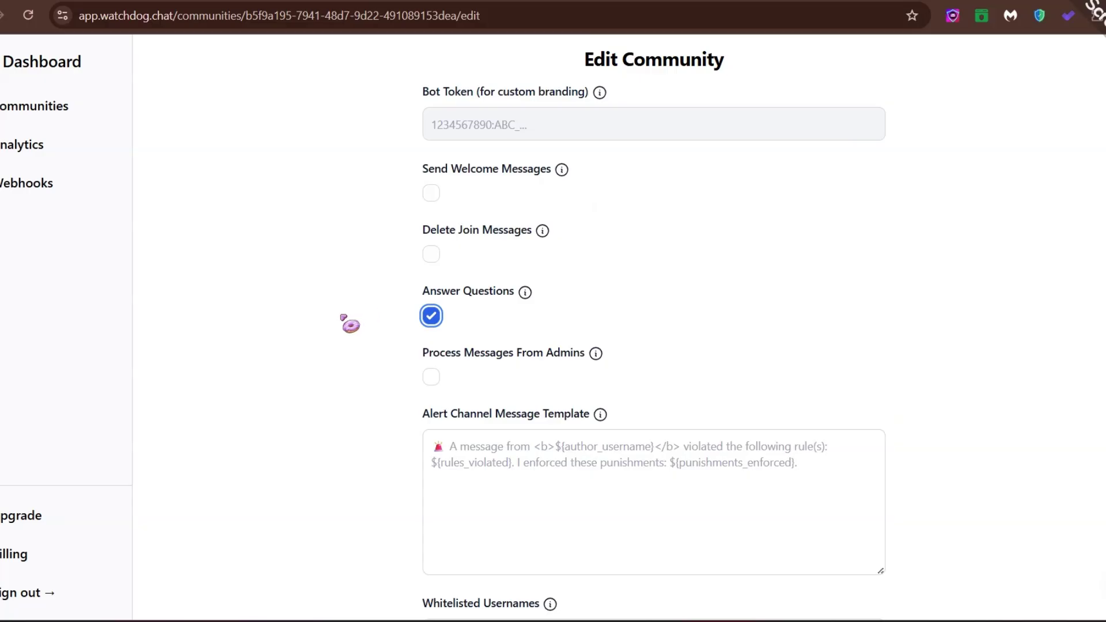
Remove the only whitelisted username, save the changes, and begin the islands question in #general
scroll(440, 390, down, 5)
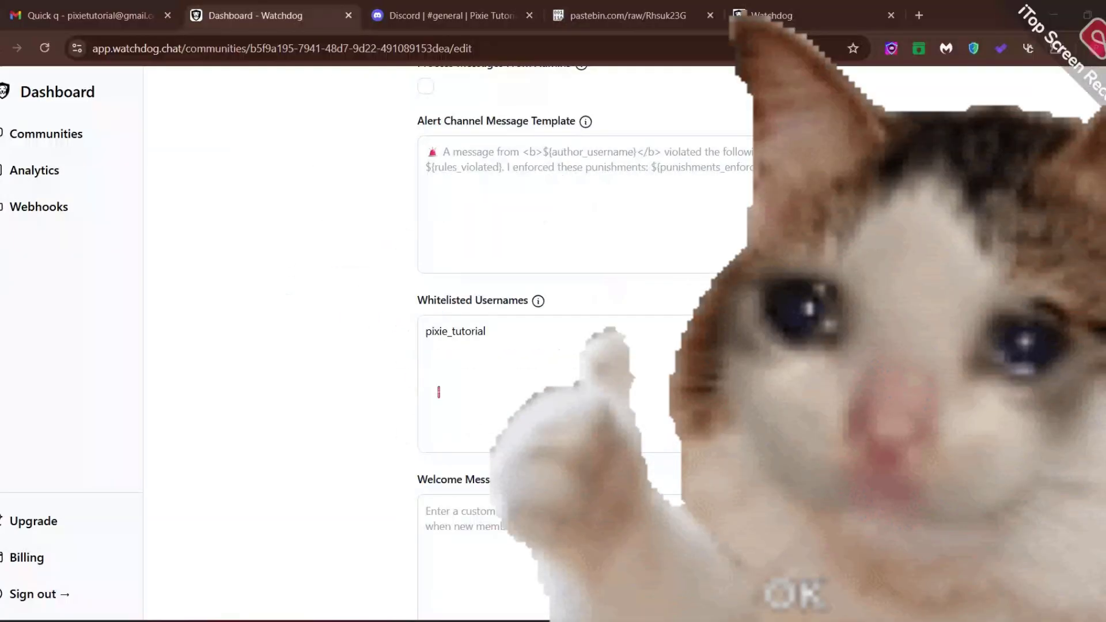
drag(495, 335, 419, 327)
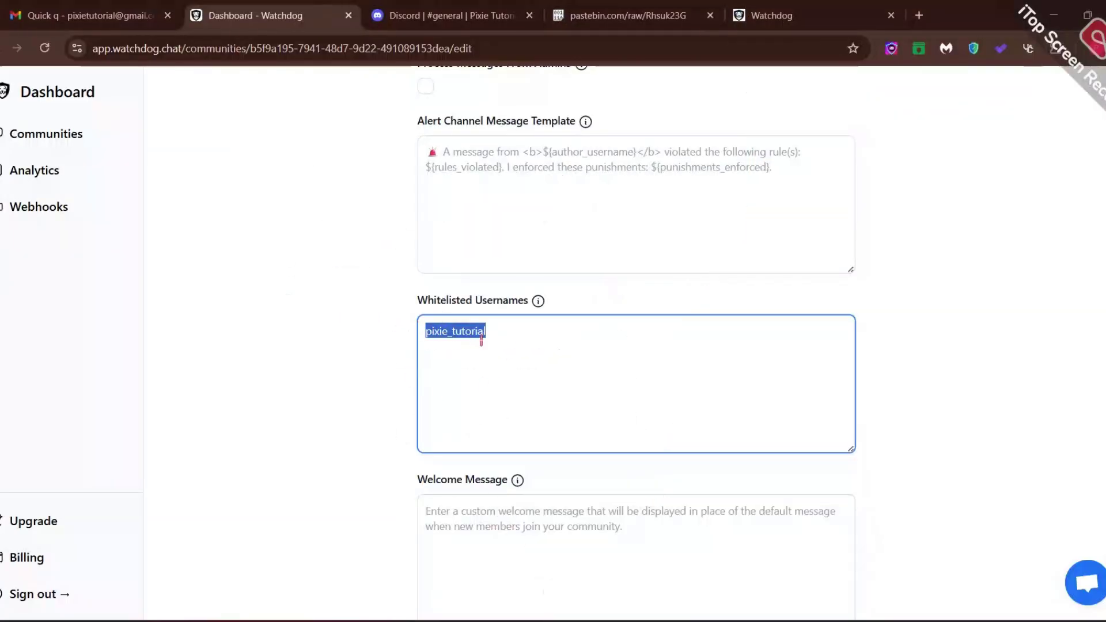
key(BackSpace)
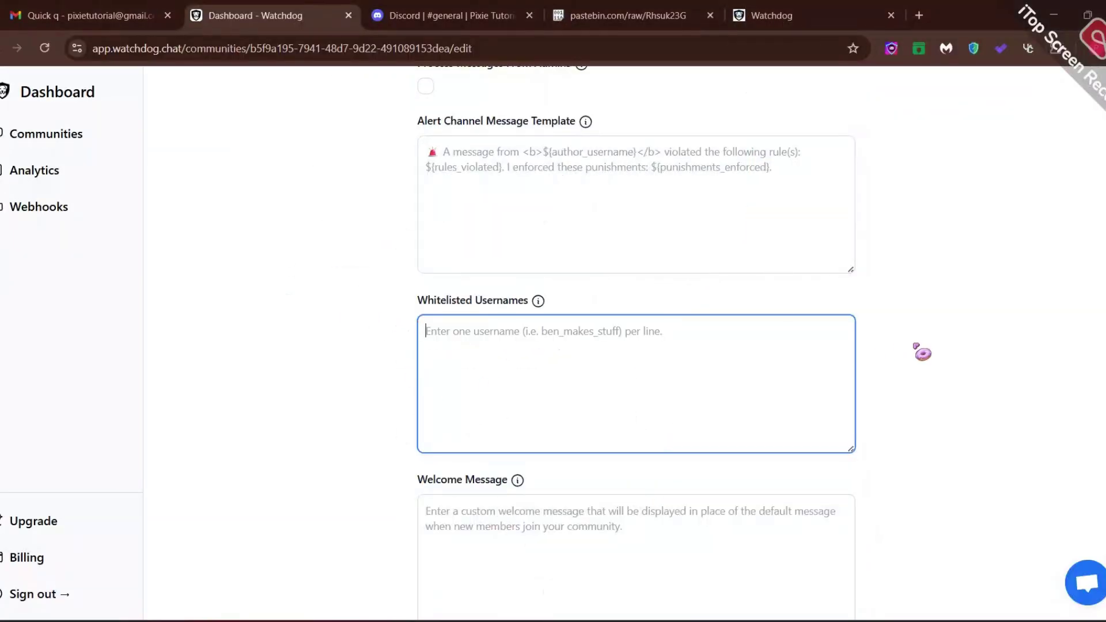
click(921, 351)
scroll(922, 355, down, 2)
click(738, 595)
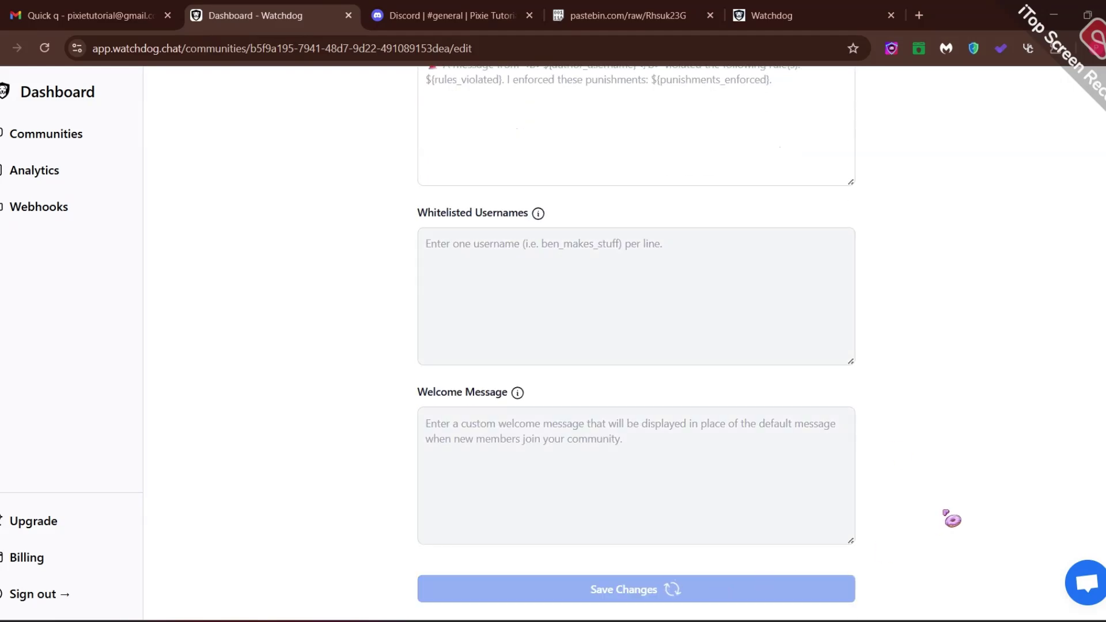
key(ctrl+Tab)
text(How many island is)
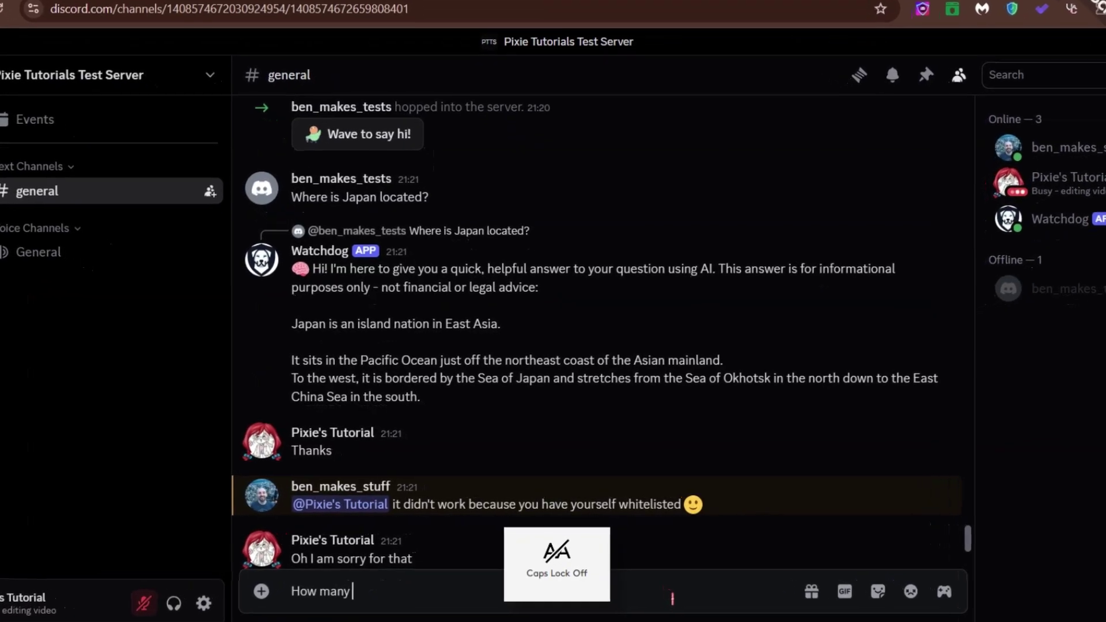
text( japan consits)
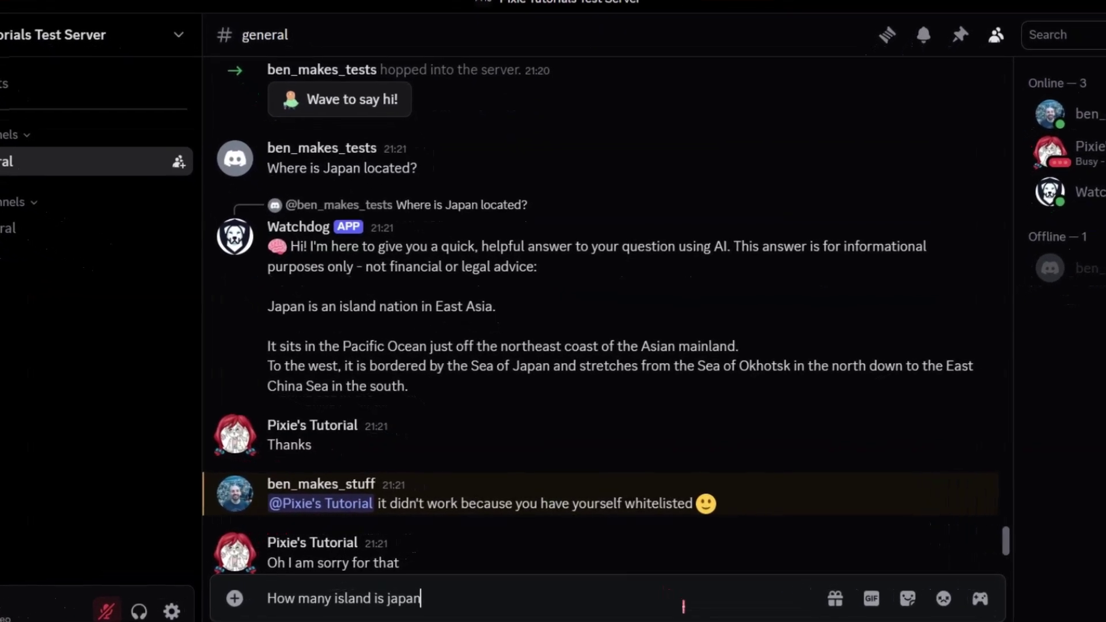
Send 'How many island is japan consists of?' and read Watchdog's answer of about 14,125 islands
key(BackSpace)
key(BackSpace)
text(sts of?)
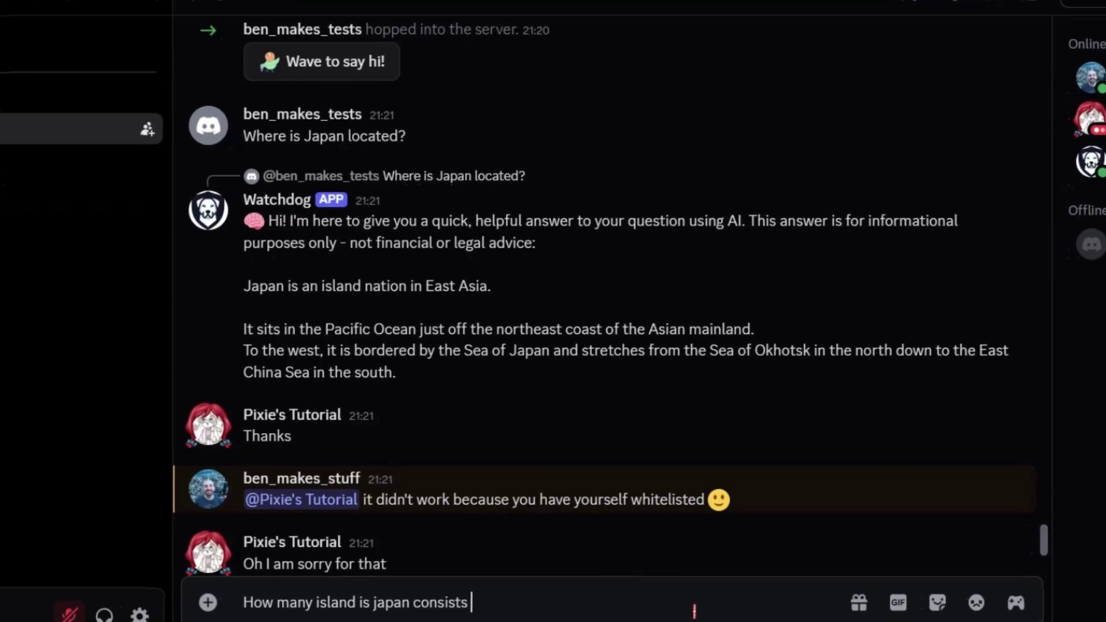
key(Return)
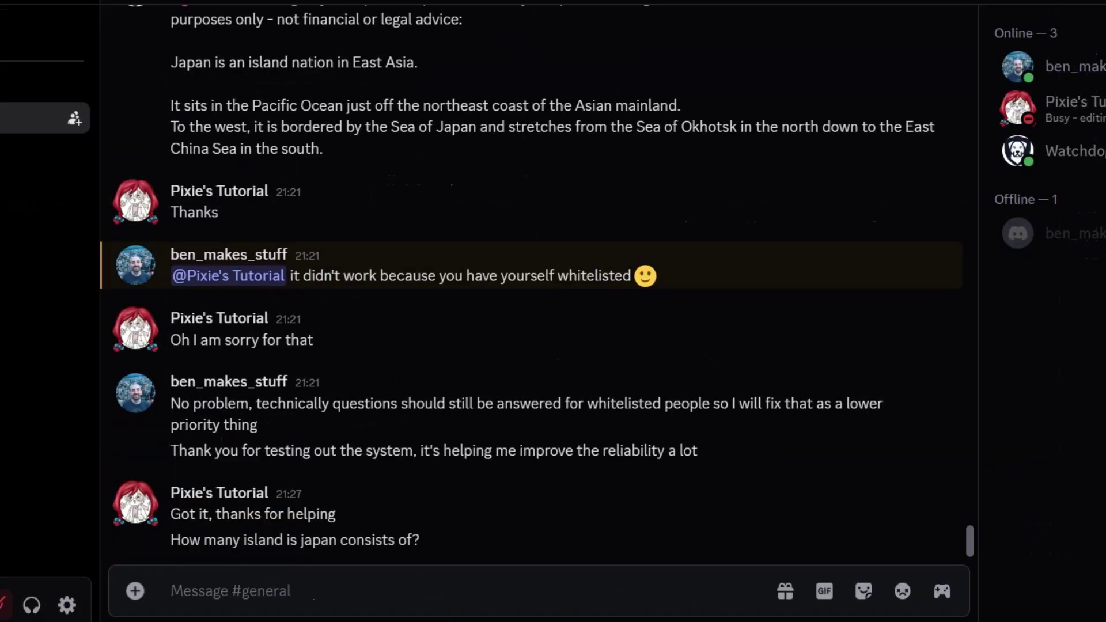
drag(196, 410, 362, 539)
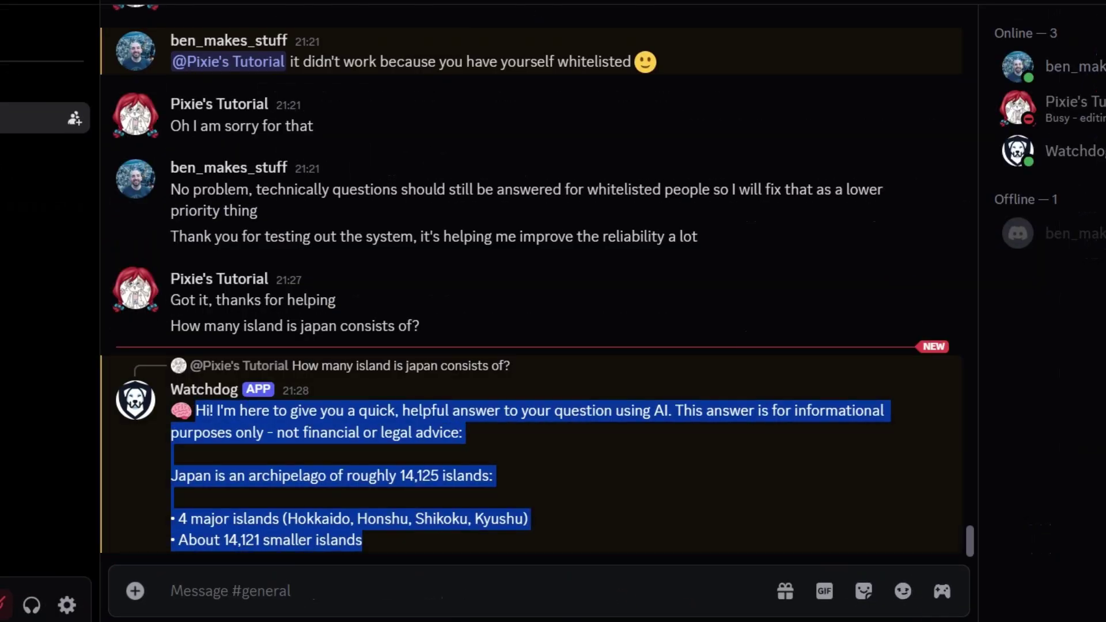
Ask 'Japan's capital is?' and check Watchdog's Tokyo reply and its disclaimer
click(568, 598)
key(Caps_Lock)
text(J)
key(Caps_Lock)
text(apan's capital is?)
key(Return)
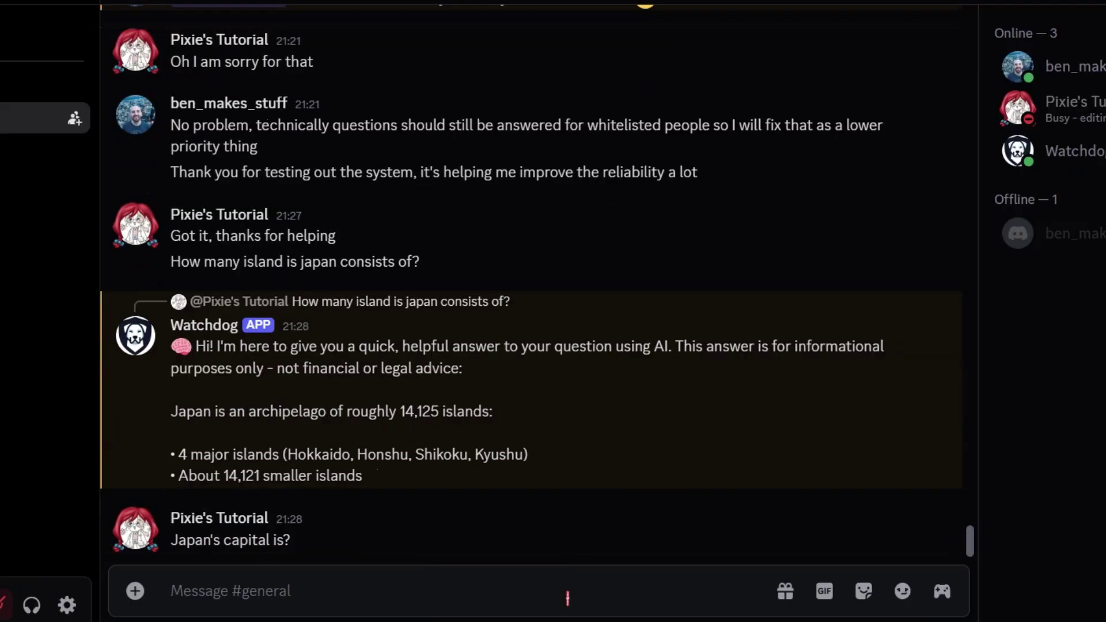
drag(271, 476, 662, 512)
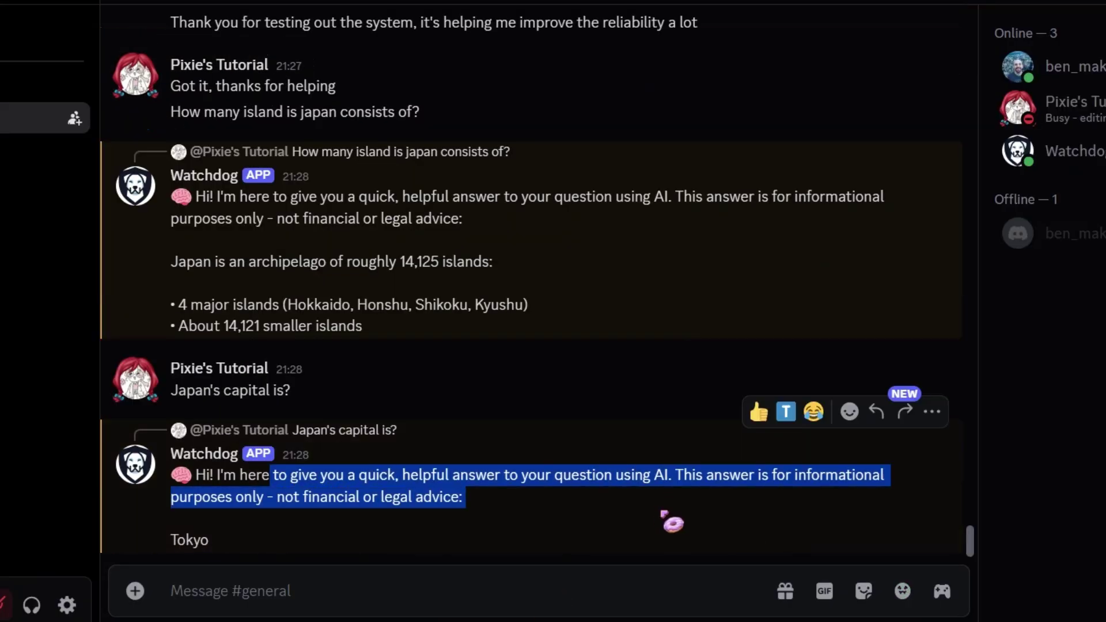
click(663, 513)
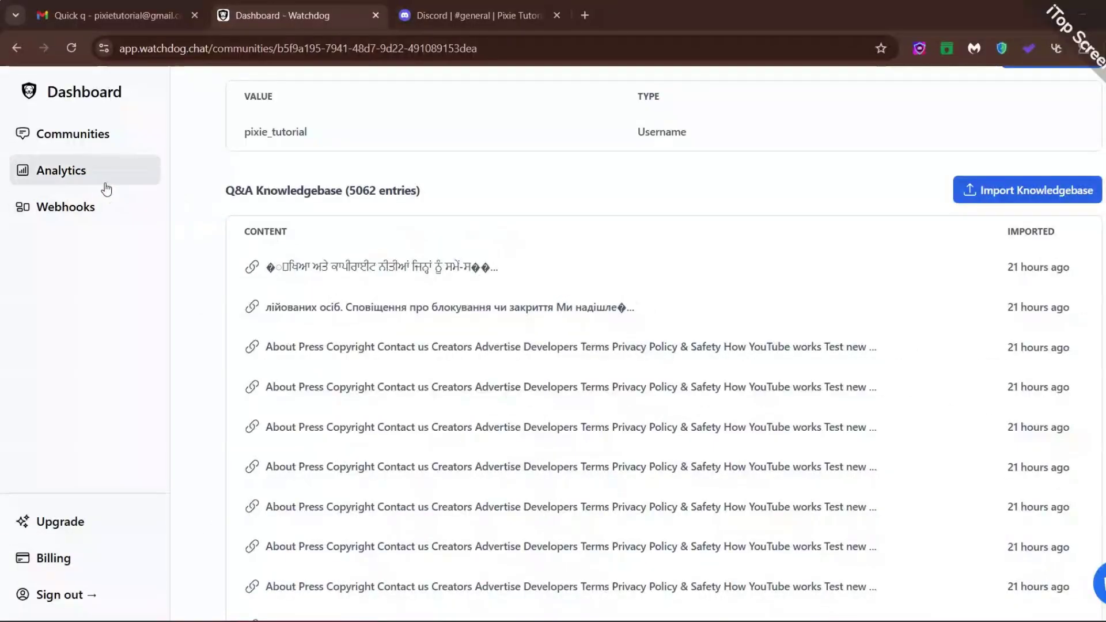
click(106, 173)
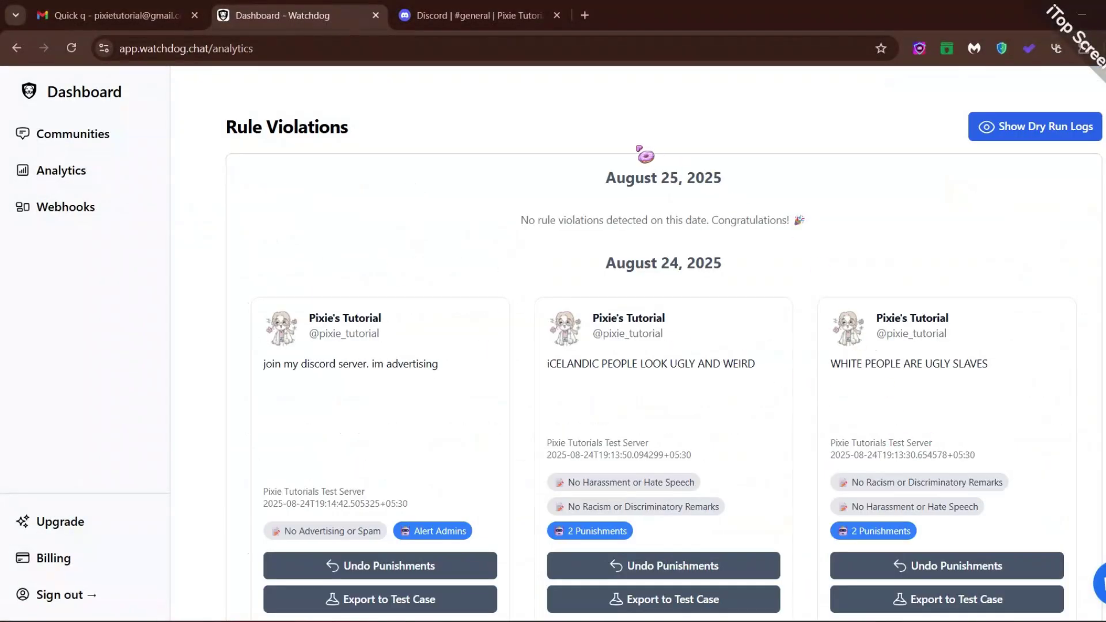
Scroll the violation log past August 23 and load earlier days, showing August 22, 21 and 20 violation-free
drag(603, 180, 784, 200)
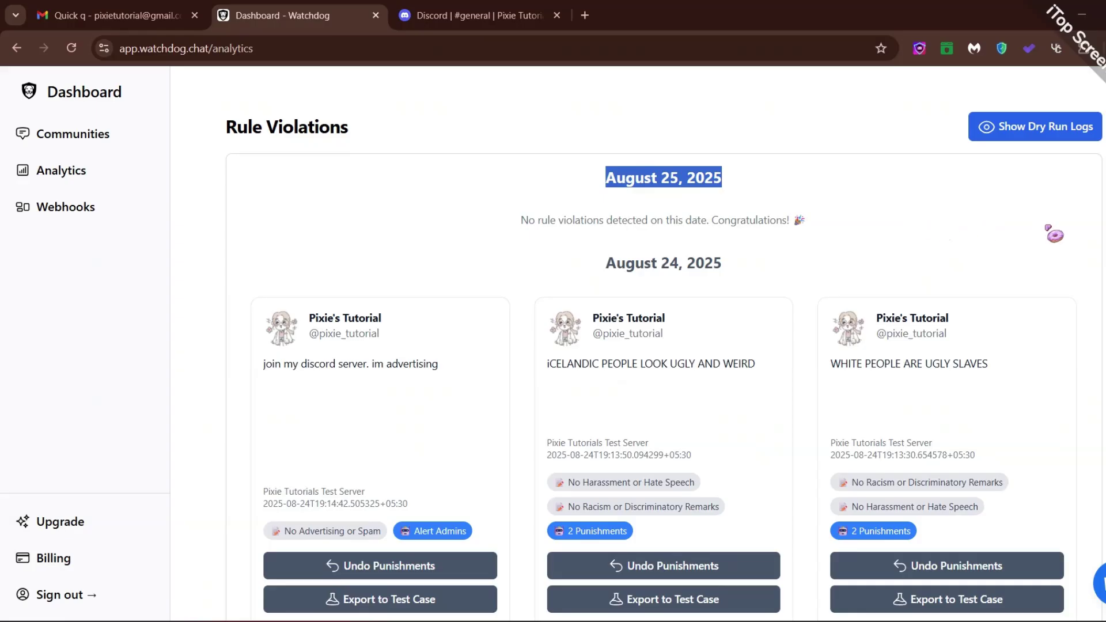
click(1047, 227)
scroll(1066, 263, down, 6)
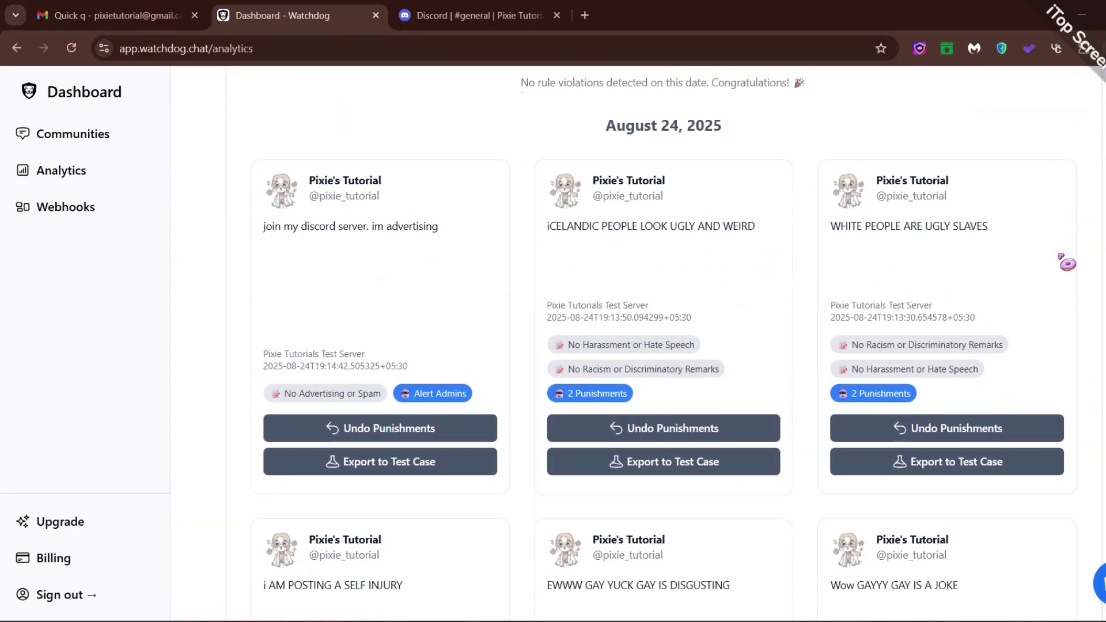
scroll(1067, 264, down, 4)
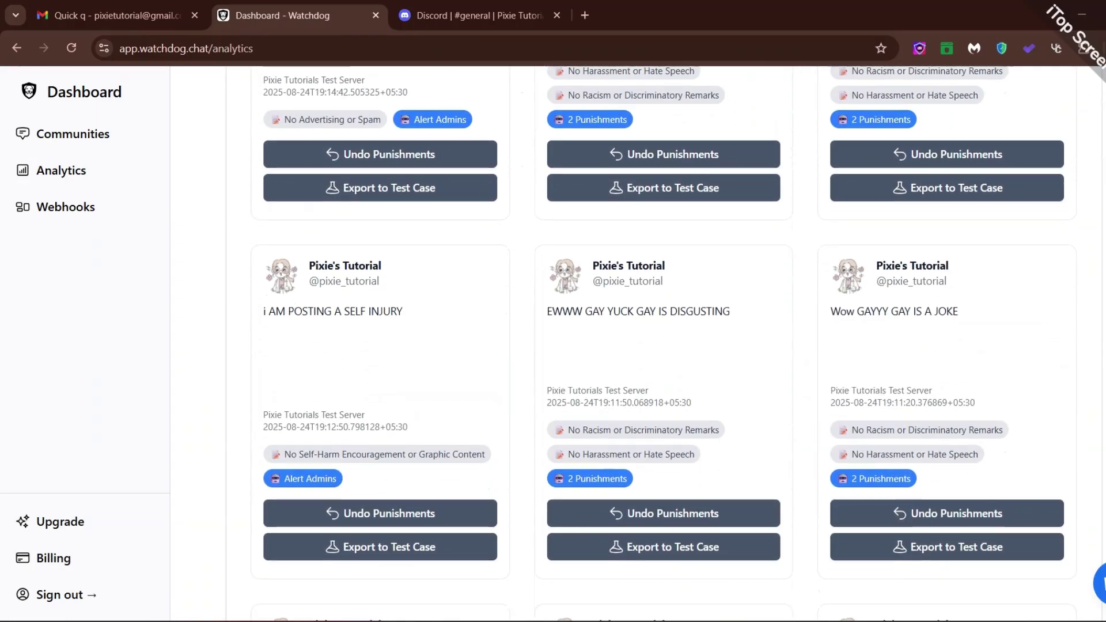
scroll(1067, 263, down, 5)
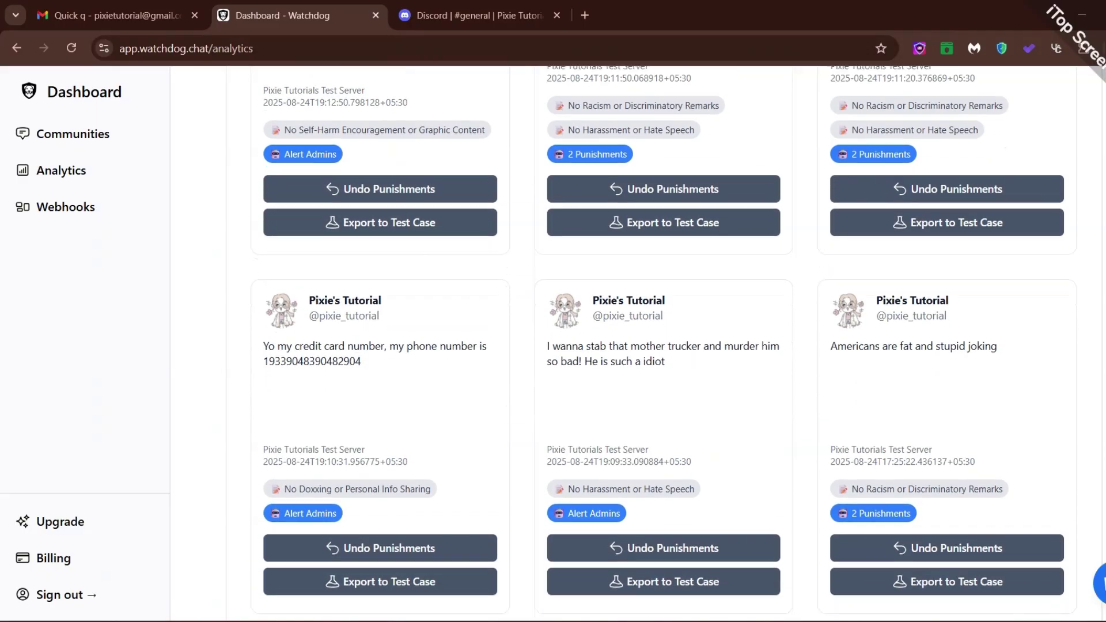
scroll(664, 347, down, 4)
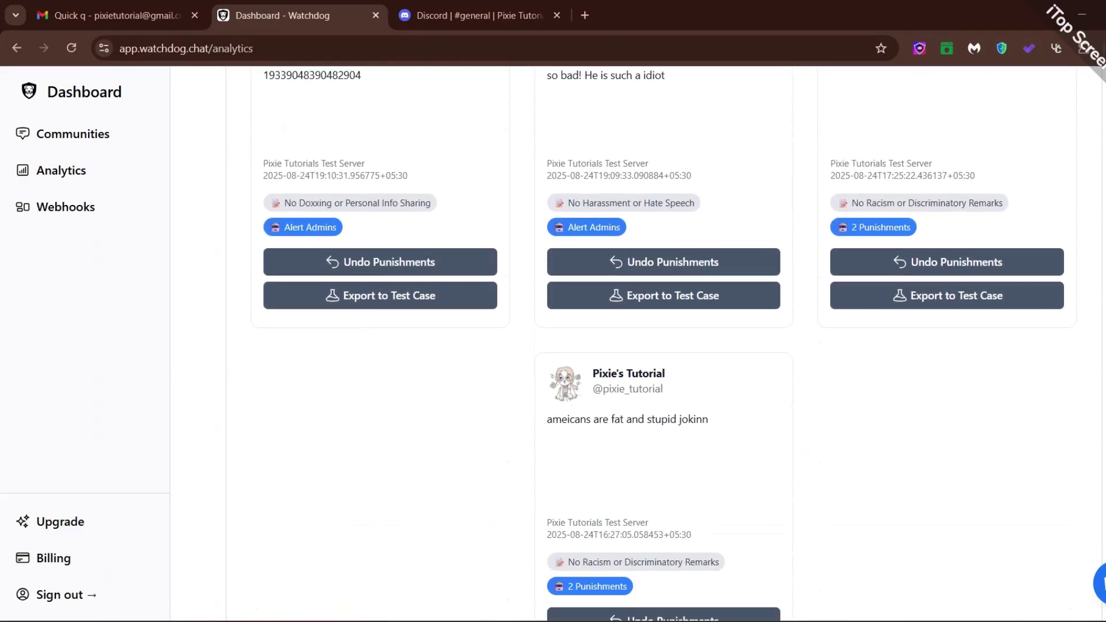
scroll(664, 346, down, 5)
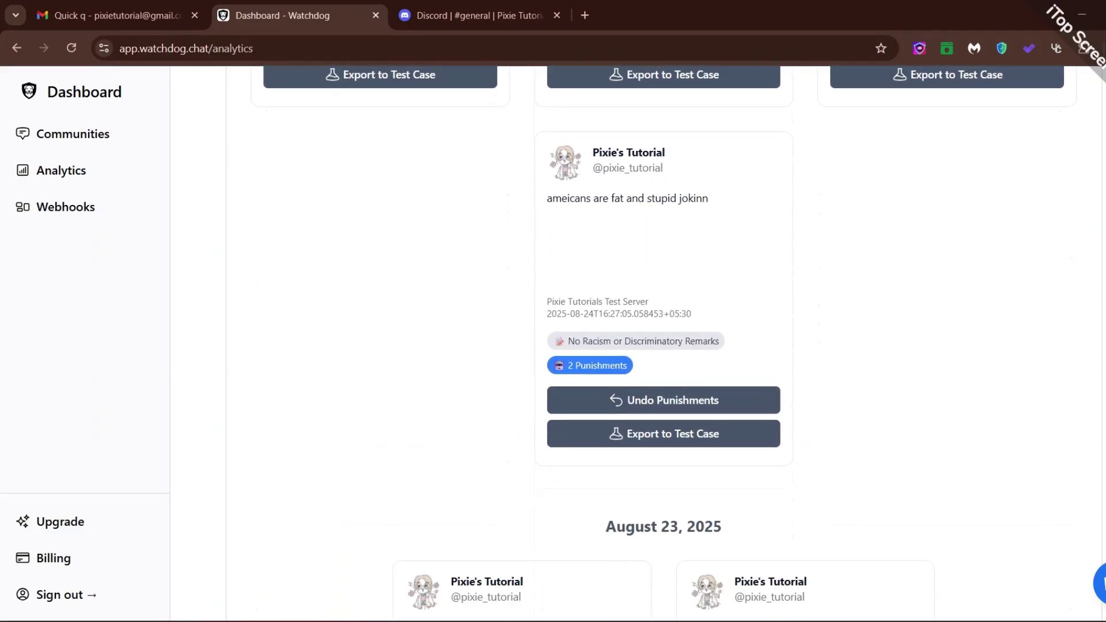
scroll(664, 346, down, 4)
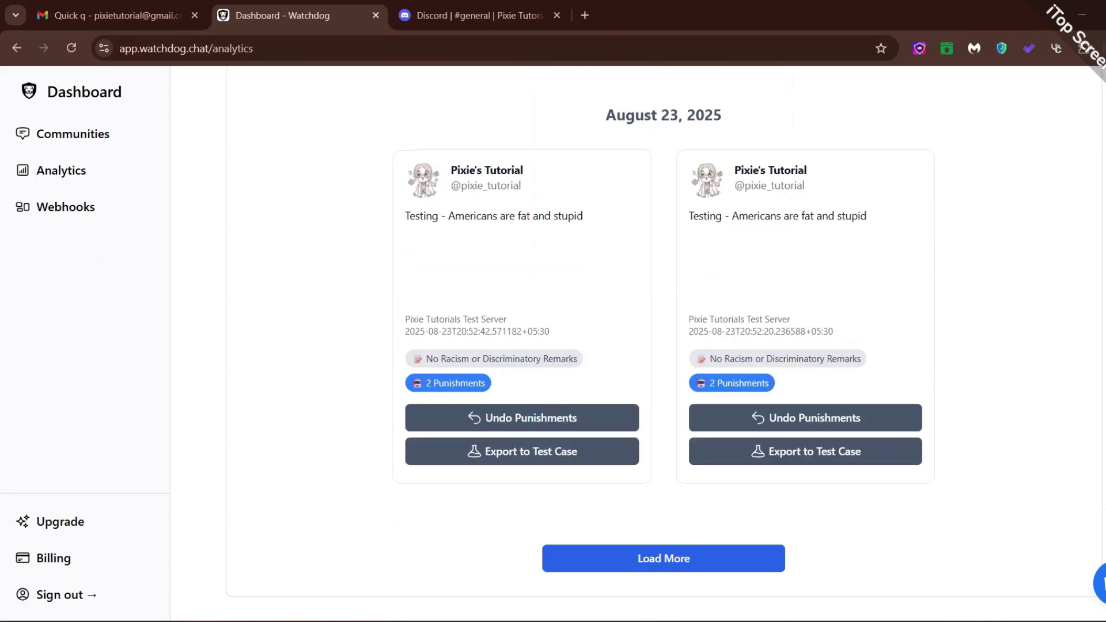
click(755, 559)
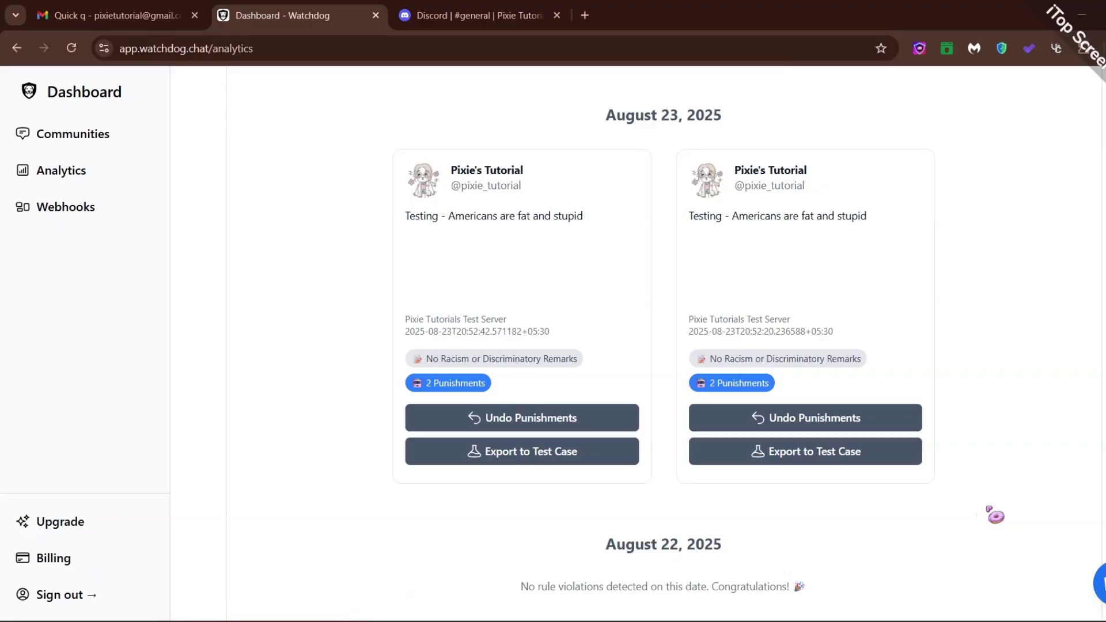
scroll(999, 513, down, 4)
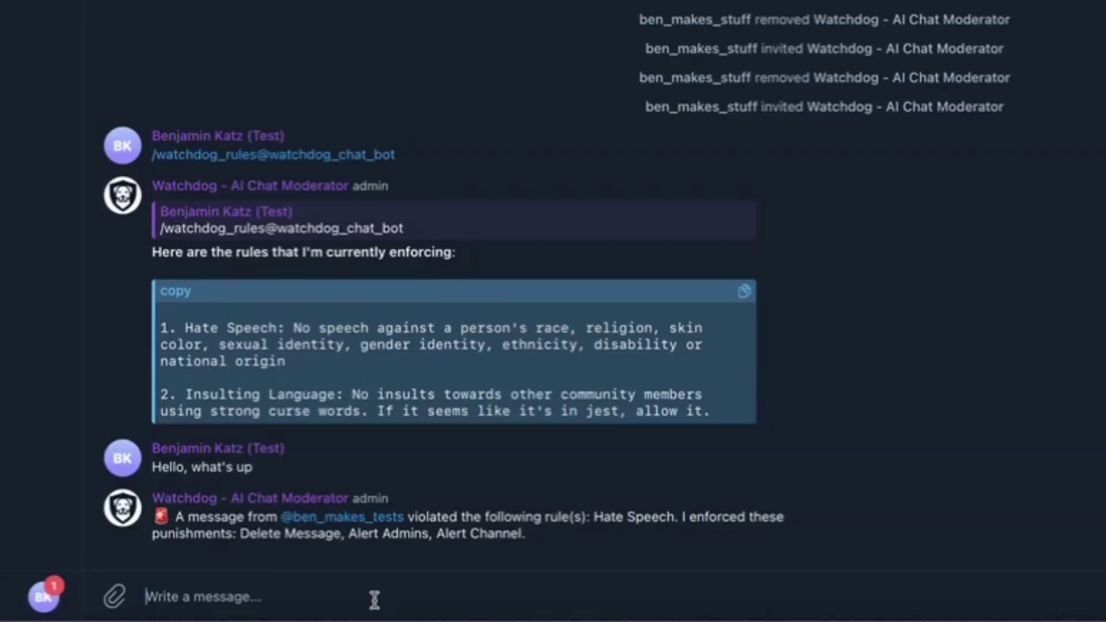
Post an insulting test message in the Telegram group to trigger an Insulting Language violation
text(ƒuck you, asshole)
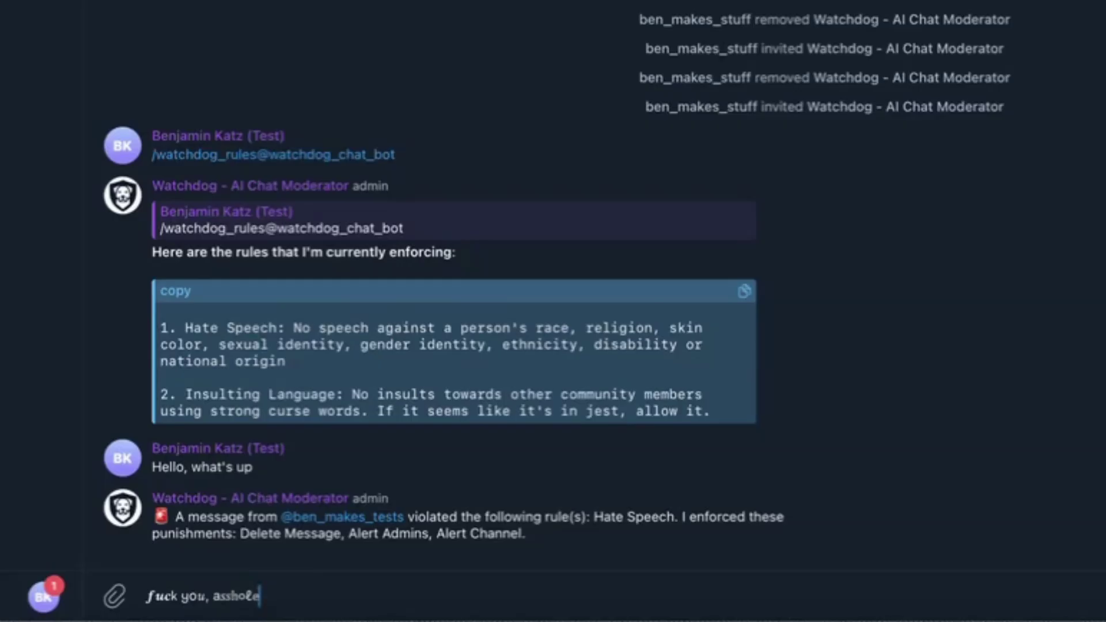
key(Return)
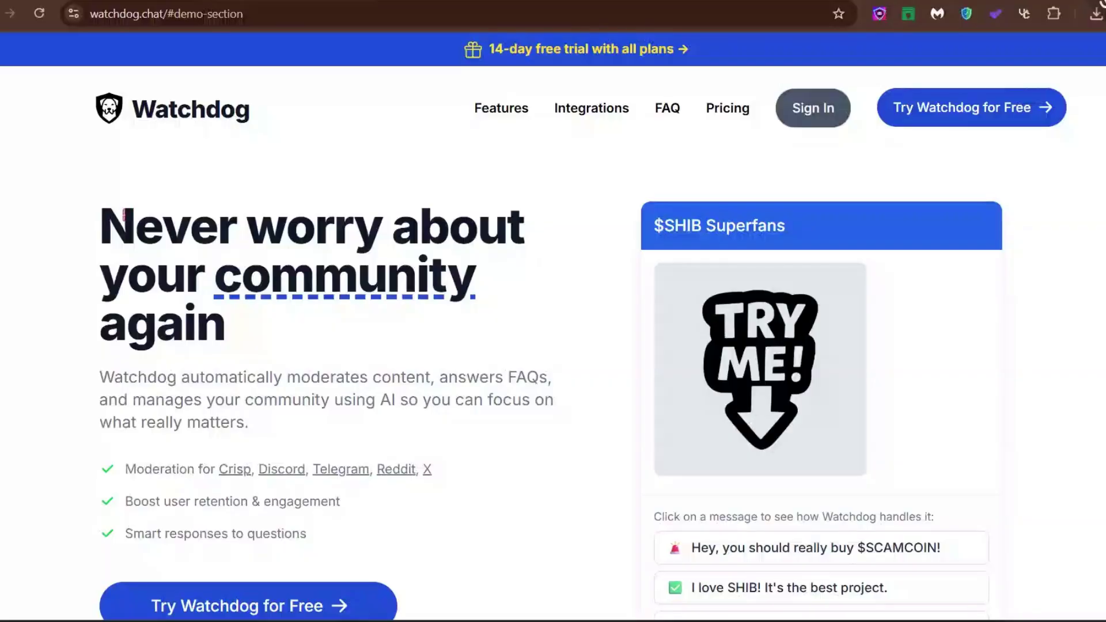
Scroll watchdog.chat from the 'Never worry about your community again' headline down to See Watchdog in Action
drag(124, 214, 444, 338)
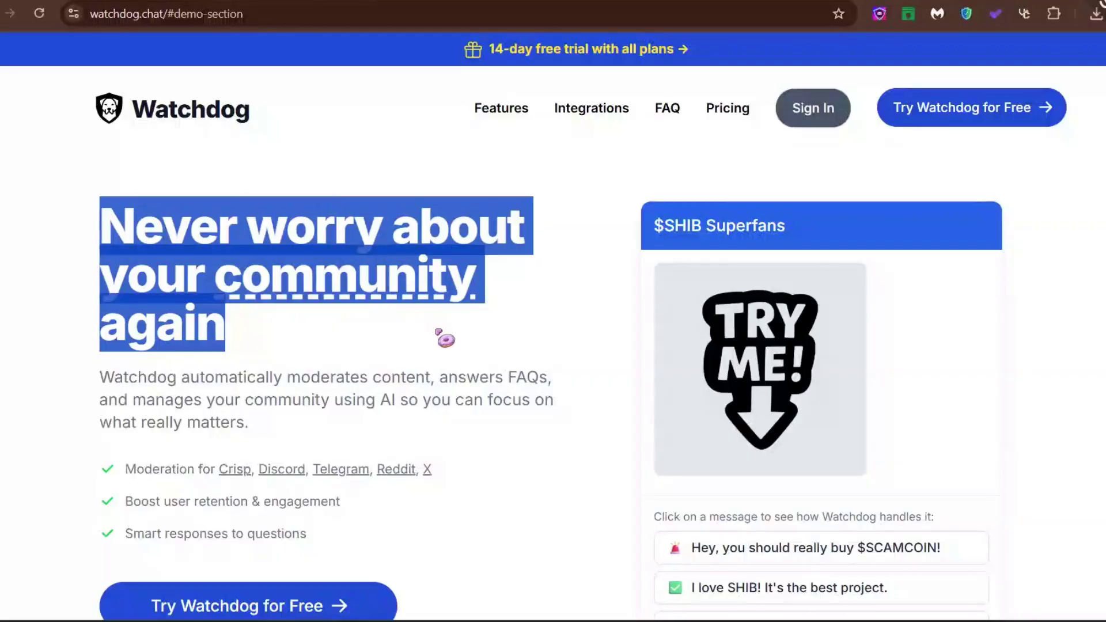
click(533, 325)
scroll(895, 371, down, 8)
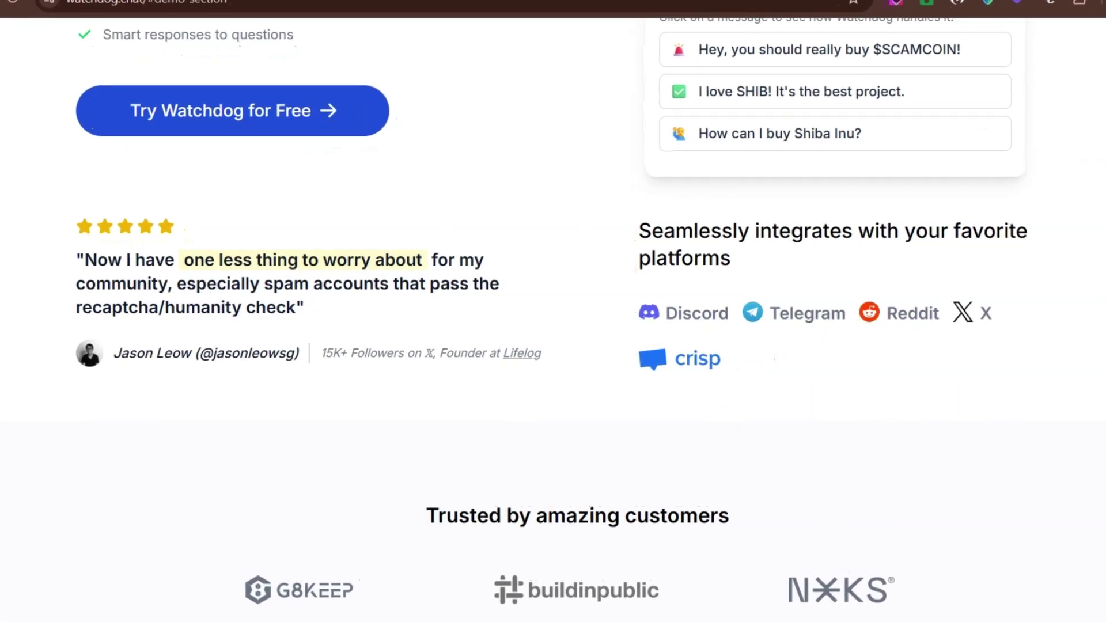
scroll(553, 311, down, 4)
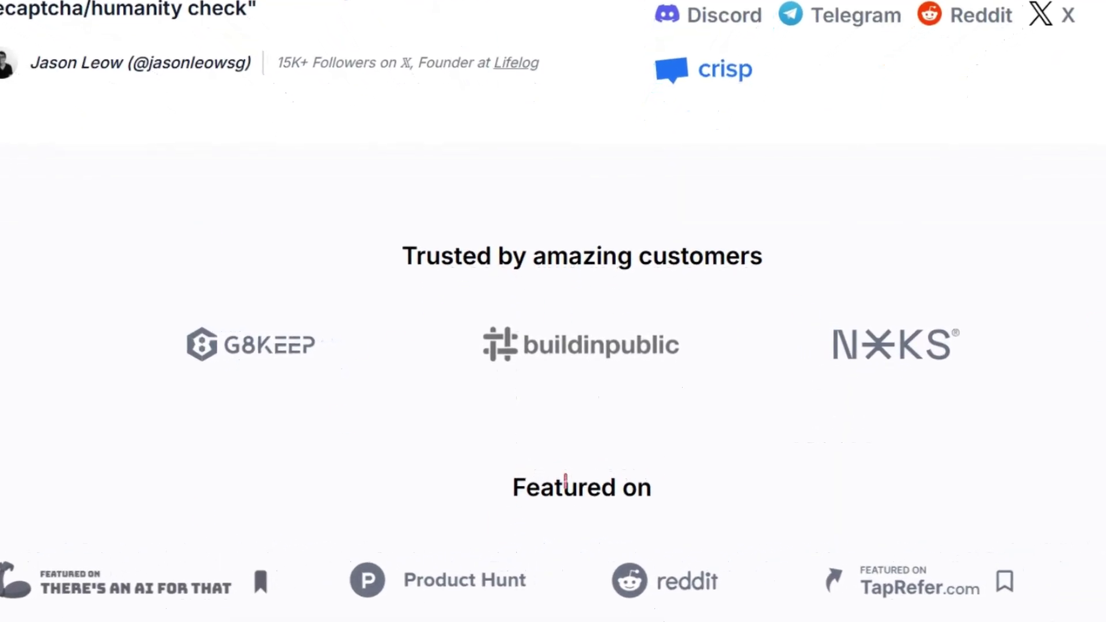
scroll(553, 311, down, 10)
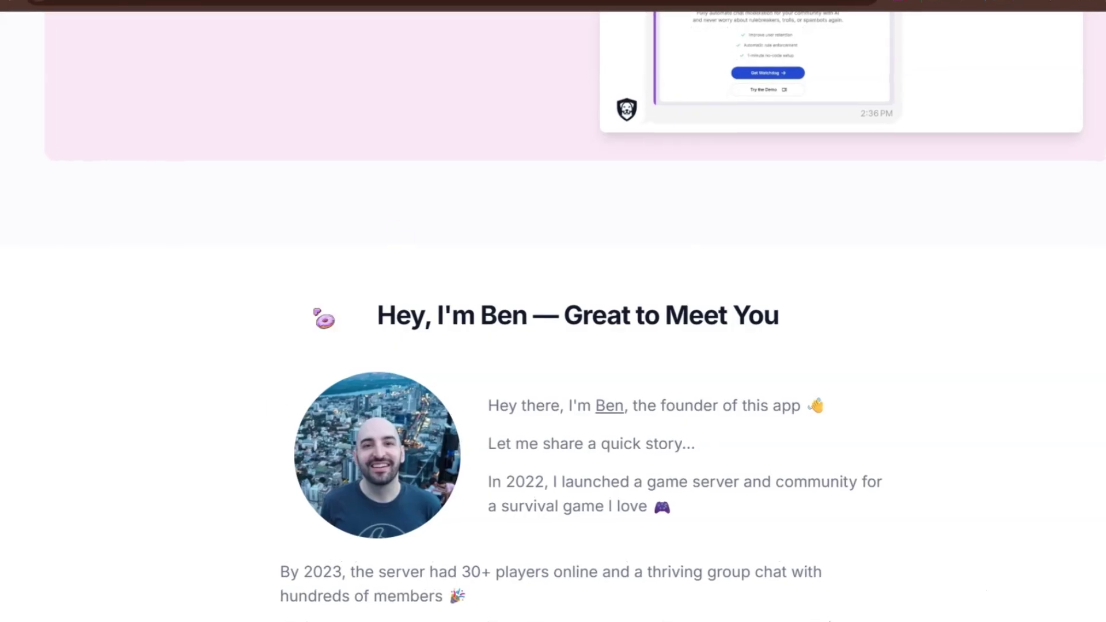
scroll(844, 477, down, 5)
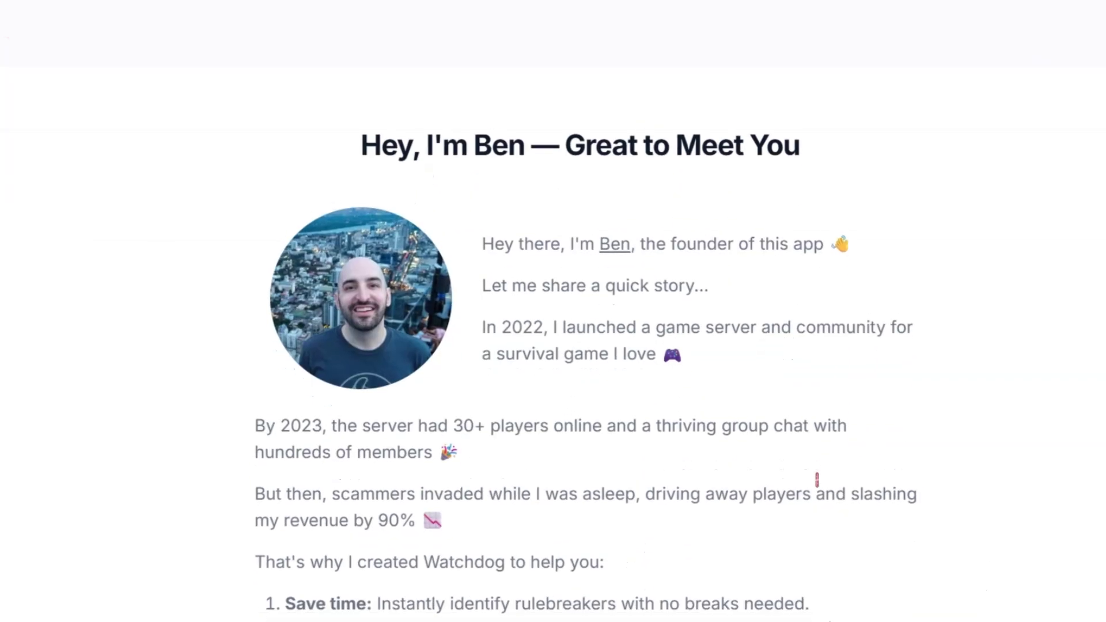
scroll(840, 497, down, 3)
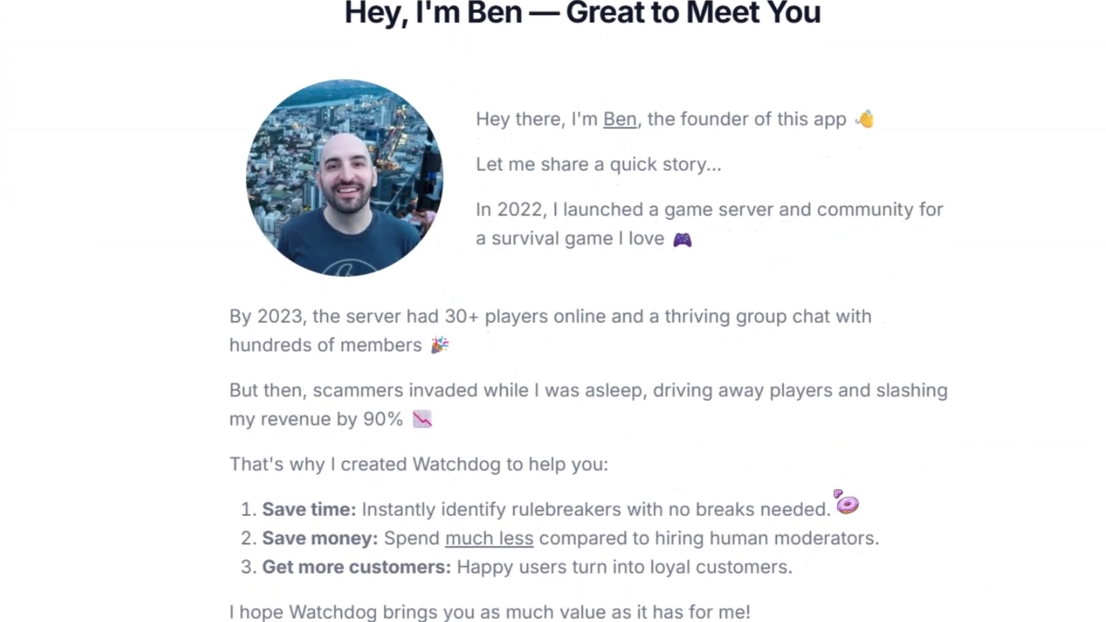
scroll(856, 510, down, 1)
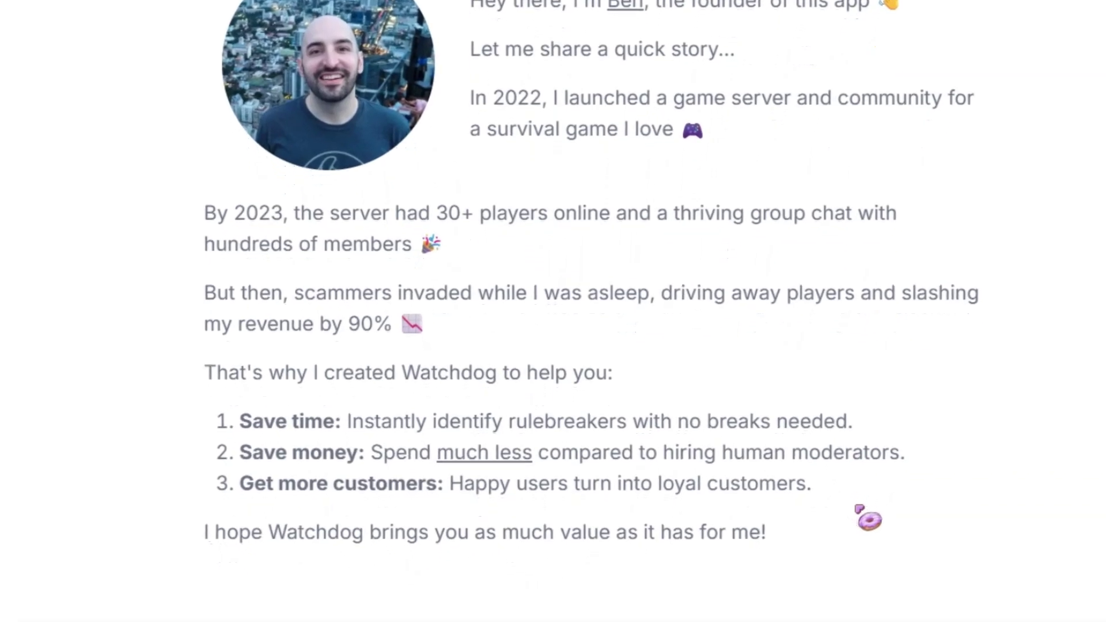
scroll(692, 431, down, 8)
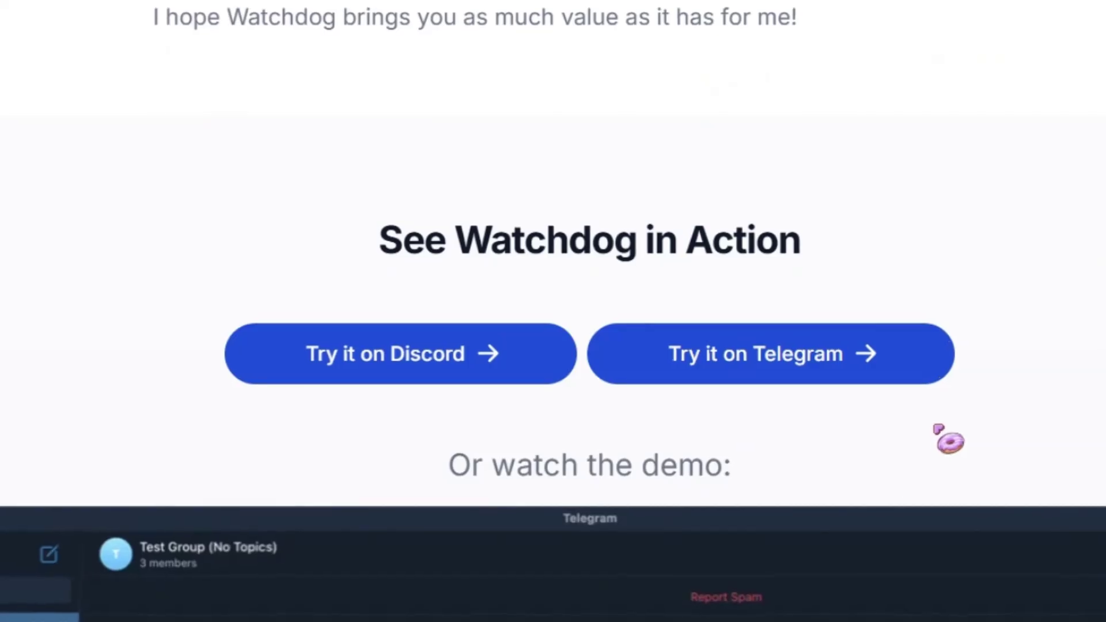
scroll(949, 440, down, 10)
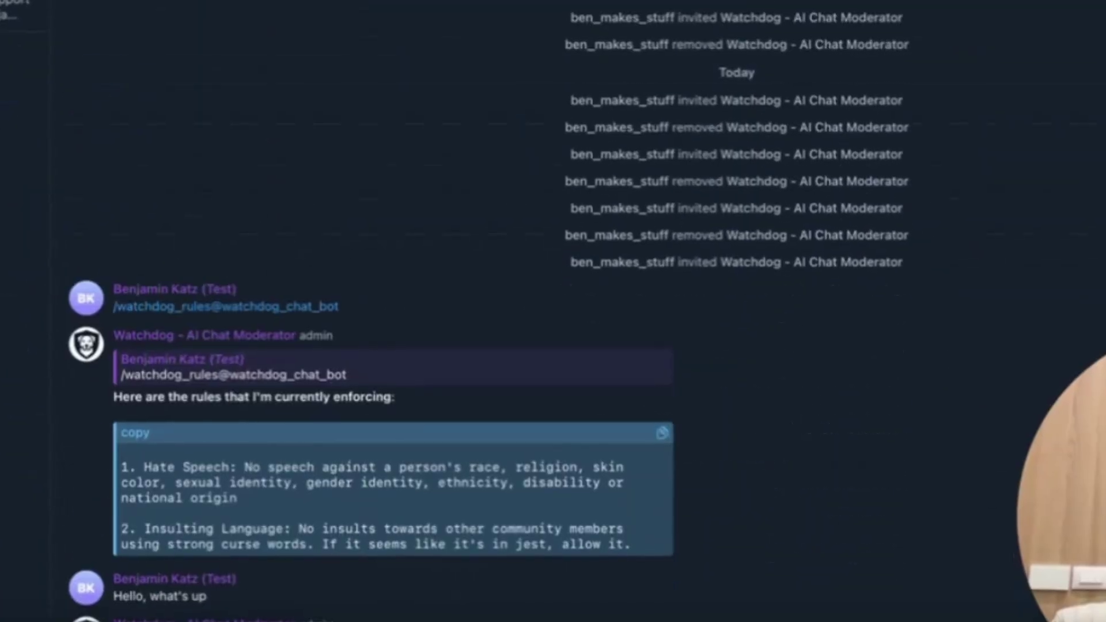
Watch the Telegram moderation demo video, then scroll on toward the pricing plans
scroll(758, 464, down, 10)
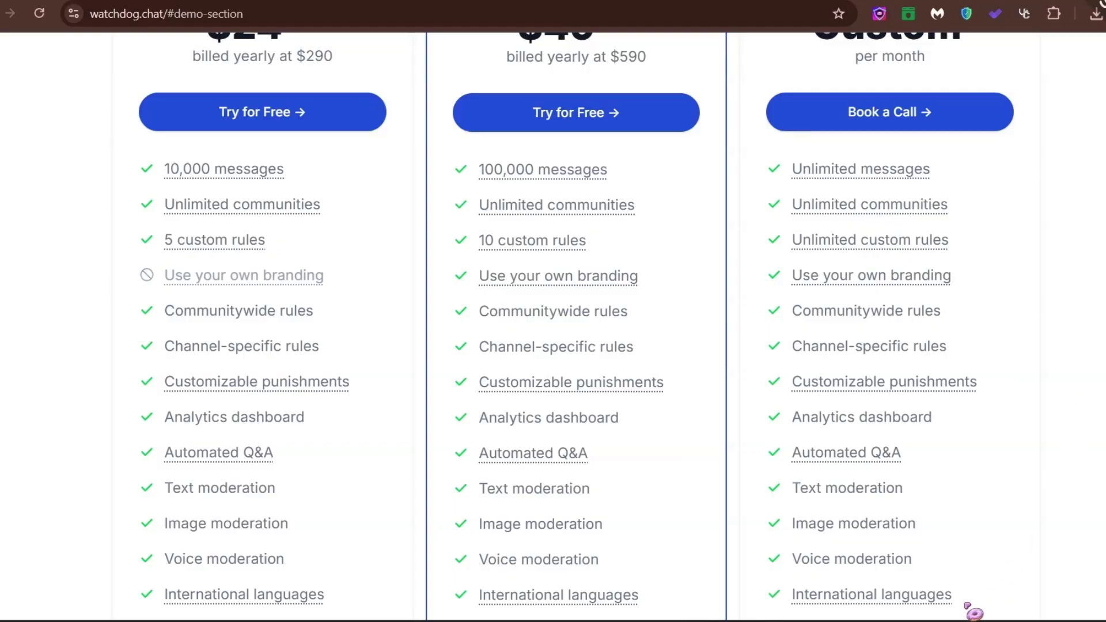
Scroll through pricing, the savings calculator ($672 and 48 hours yearly on Launch) and the FAQ
scroll(415, 305, down, 8)
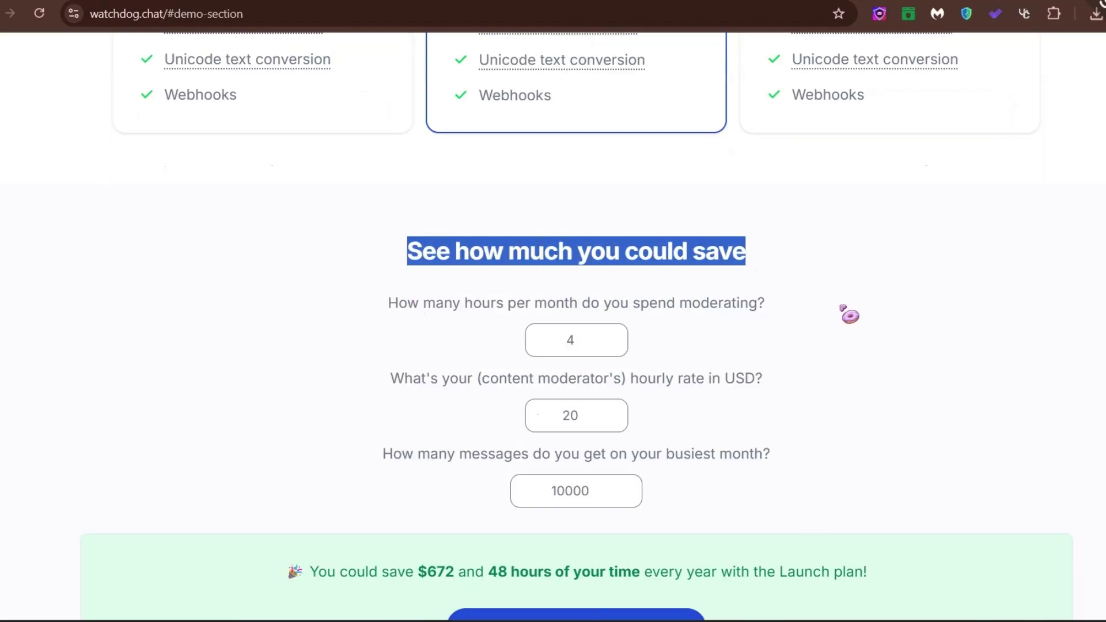
scroll(843, 314, down, 3)
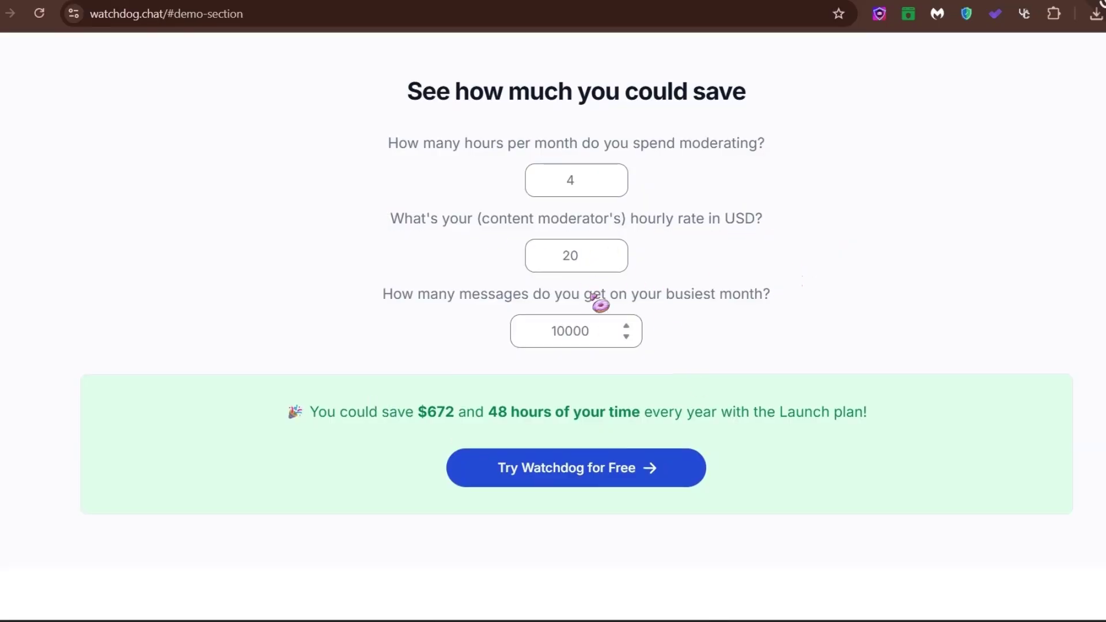
scroll(823, 300, down, 4)
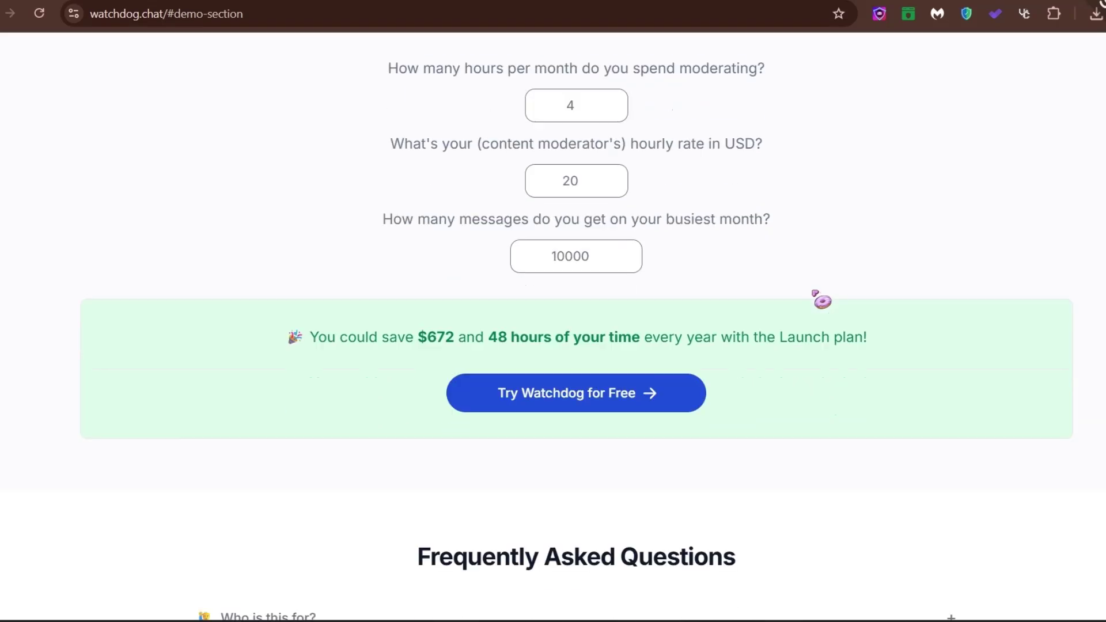
scroll(817, 298, down, 5)
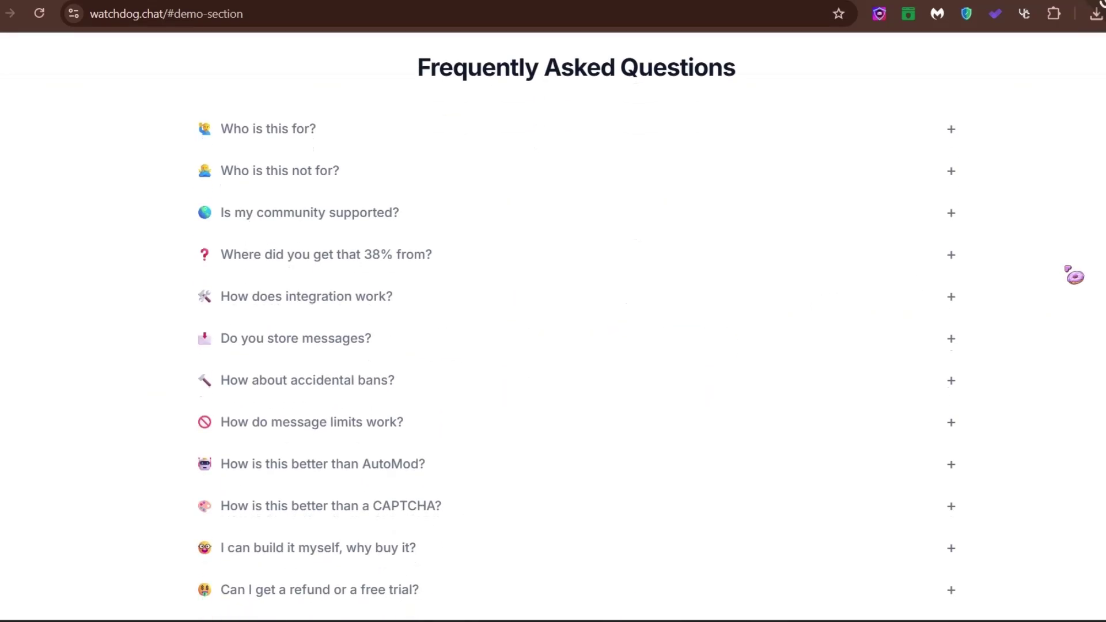
scroll(1071, 274, down, 5)
scroll(1069, 268, up, 1)
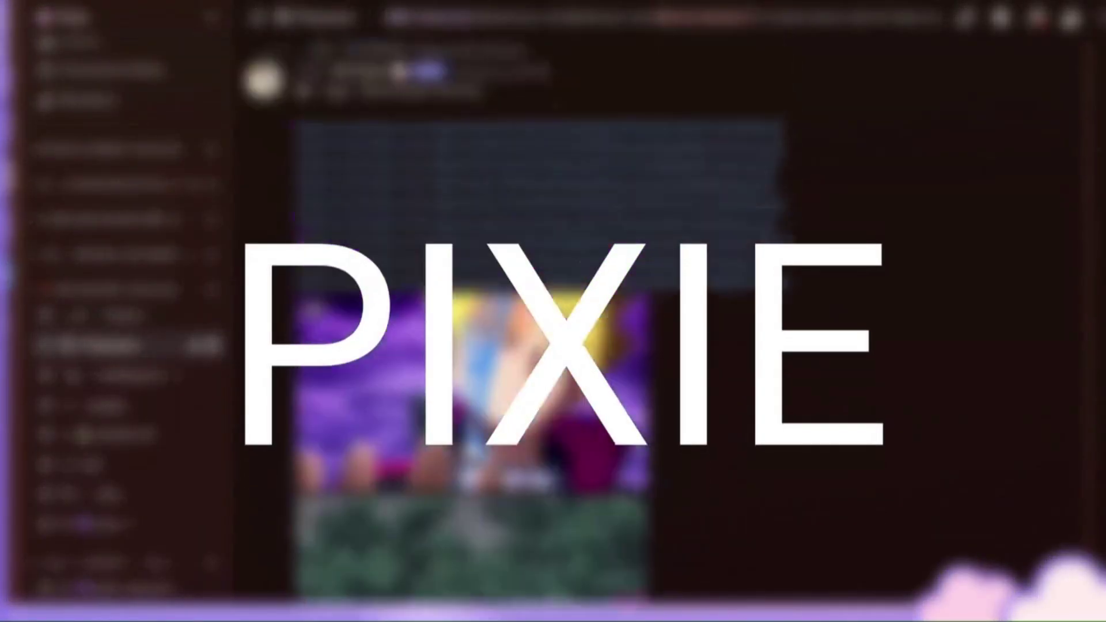
Browse the banners and welc-layout channels, ending on gates-of-terror with its map, roles and donation links
scroll(536, 282, up, 4)
scroll(209, 236, down, 1)
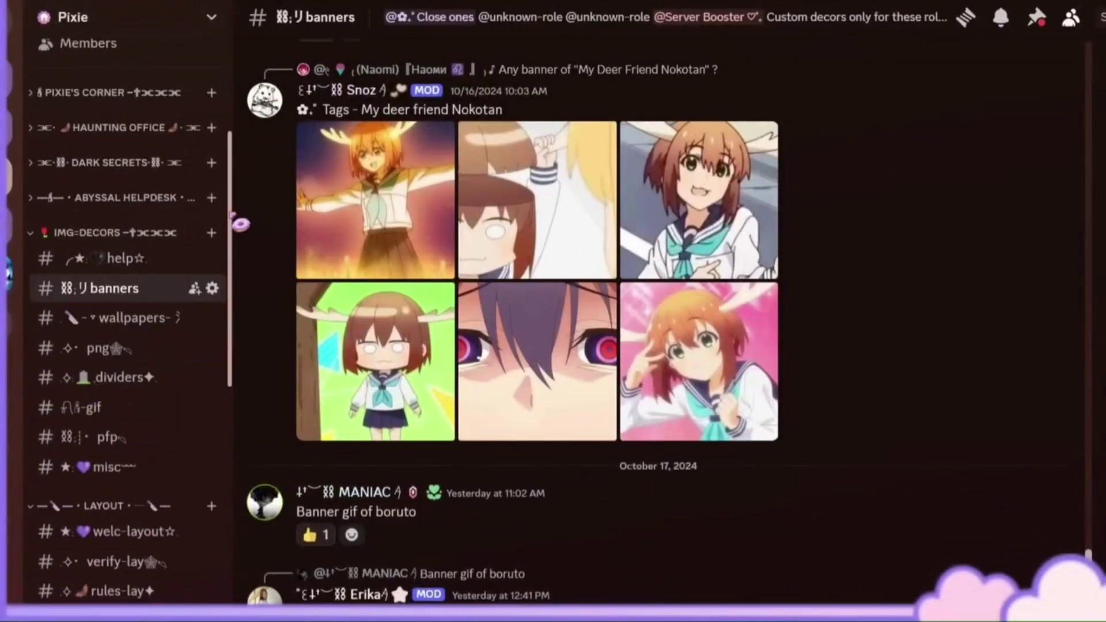
click(115, 531)
scroll(115, 345, down, 3)
scroll(576, 288, up, 2)
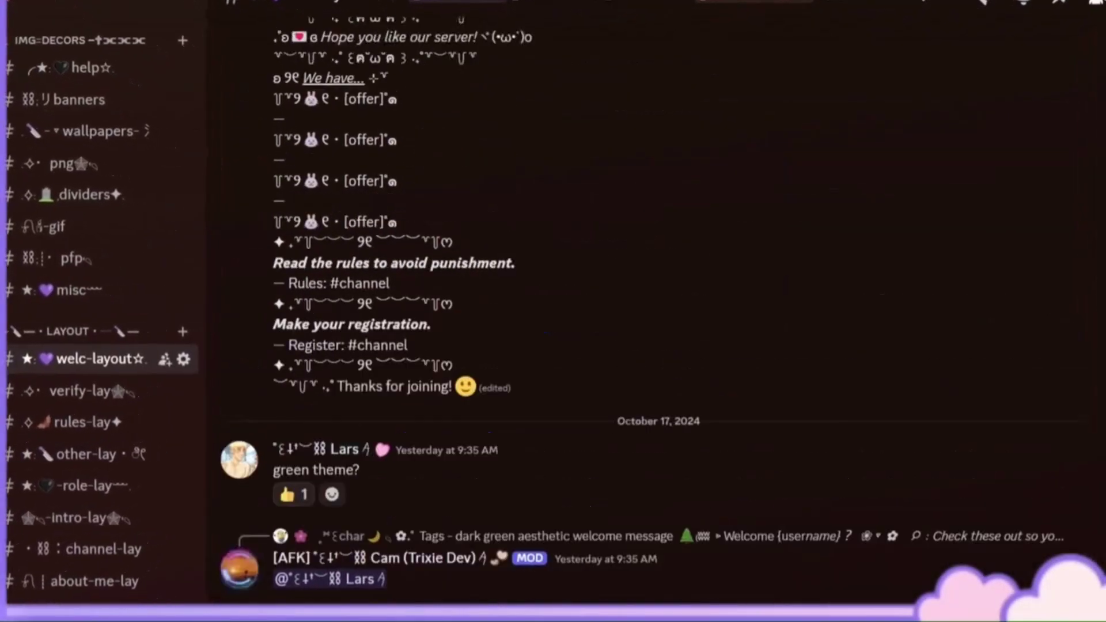
scroll(576, 288, up, 15)
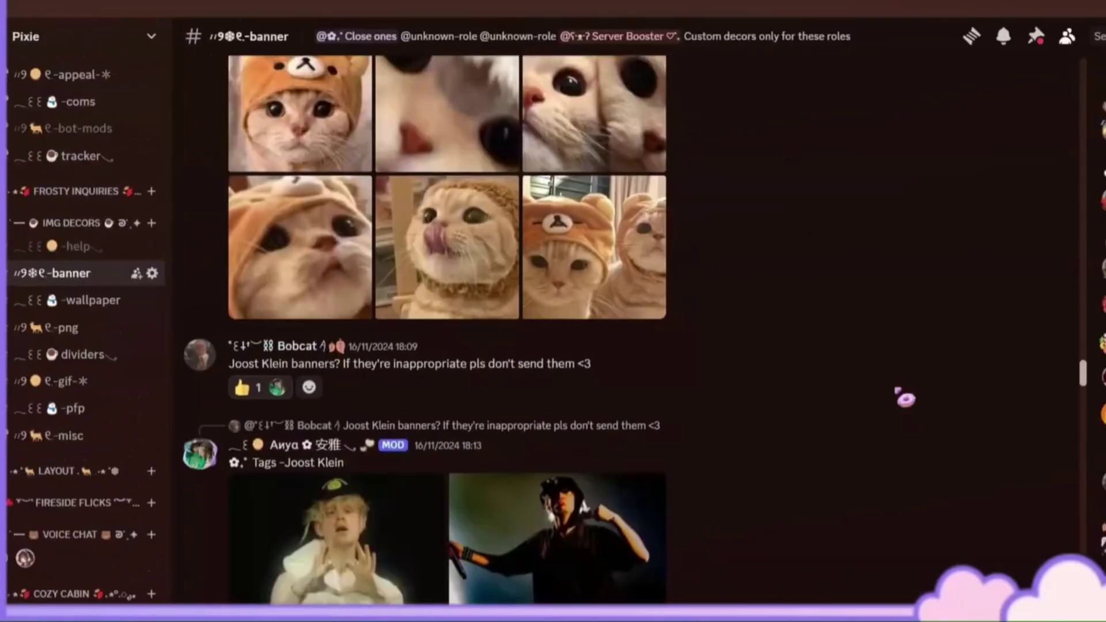
scroll(897, 390, up, 3)
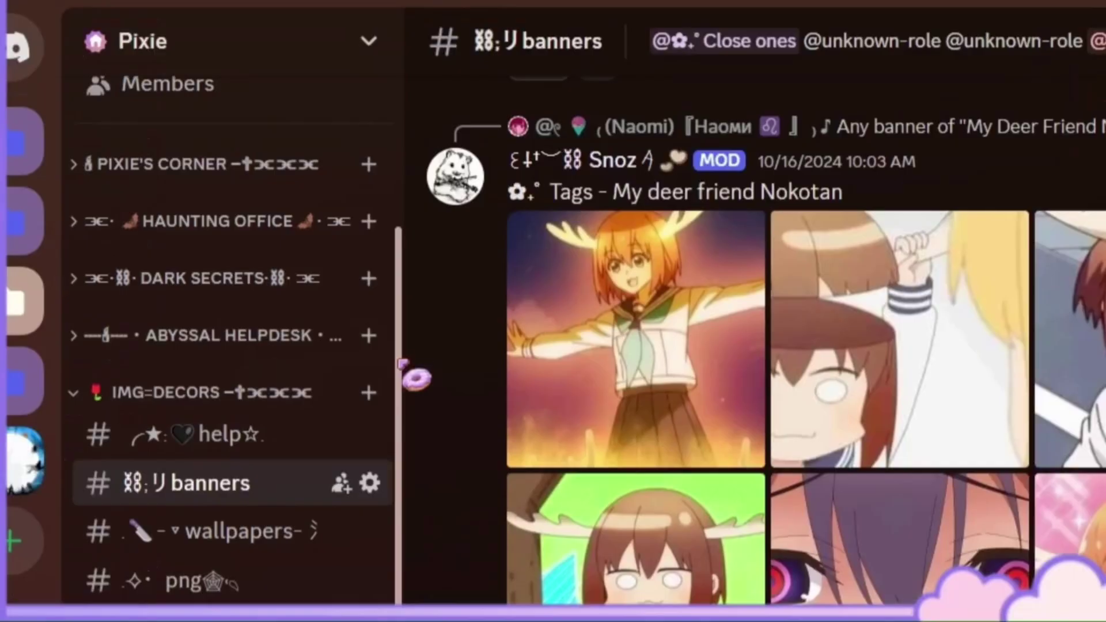
drag(398, 362, 398, 495)
click(190, 597)
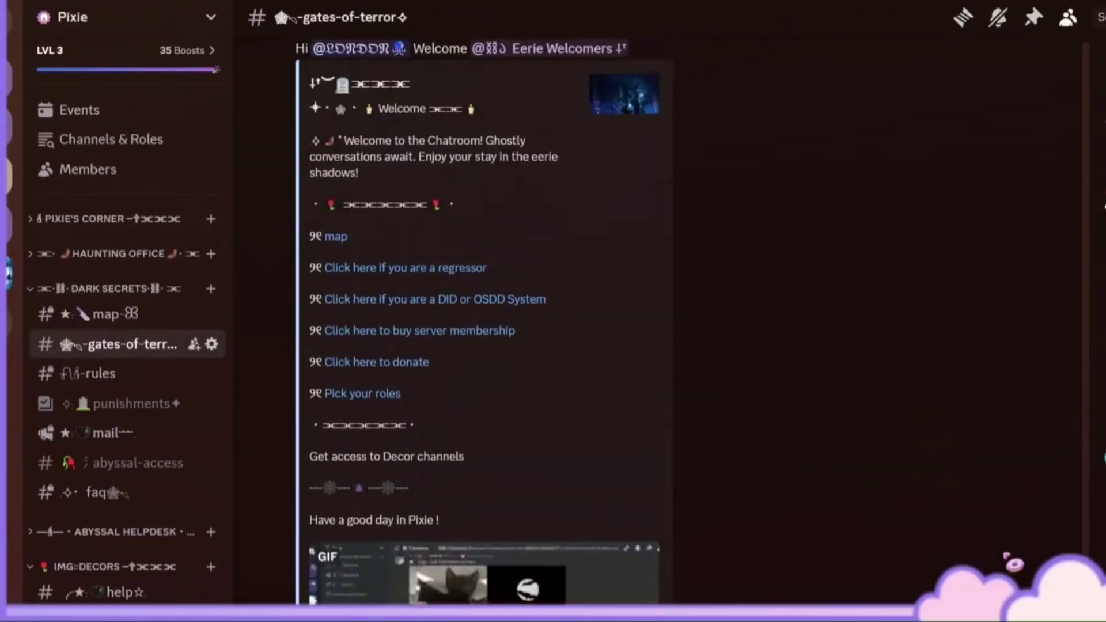
scroll(484, 322, down, 20)
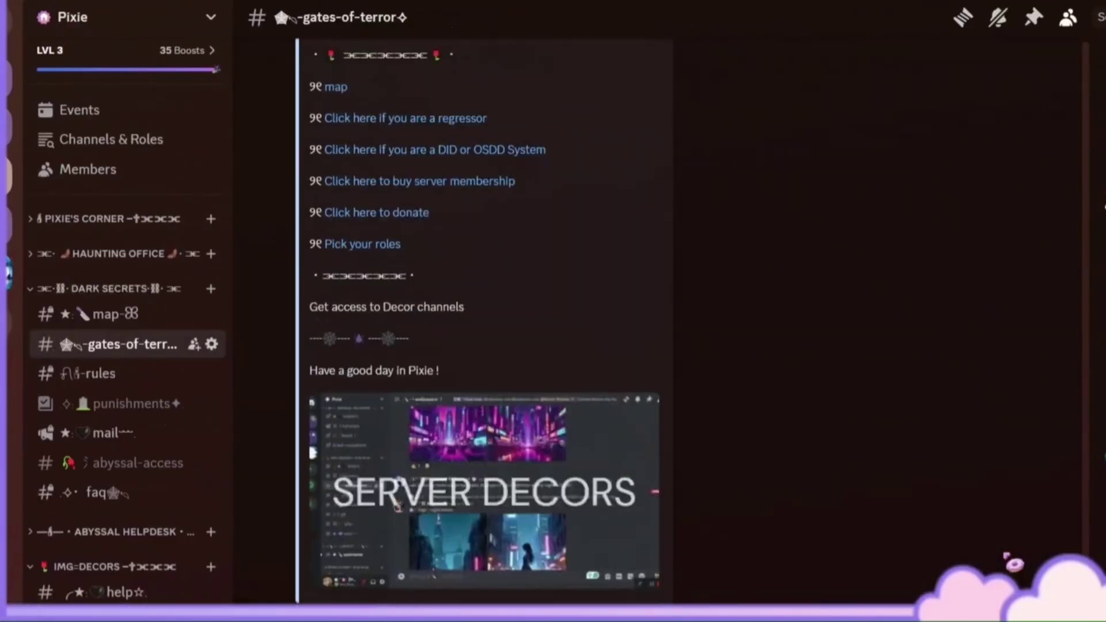